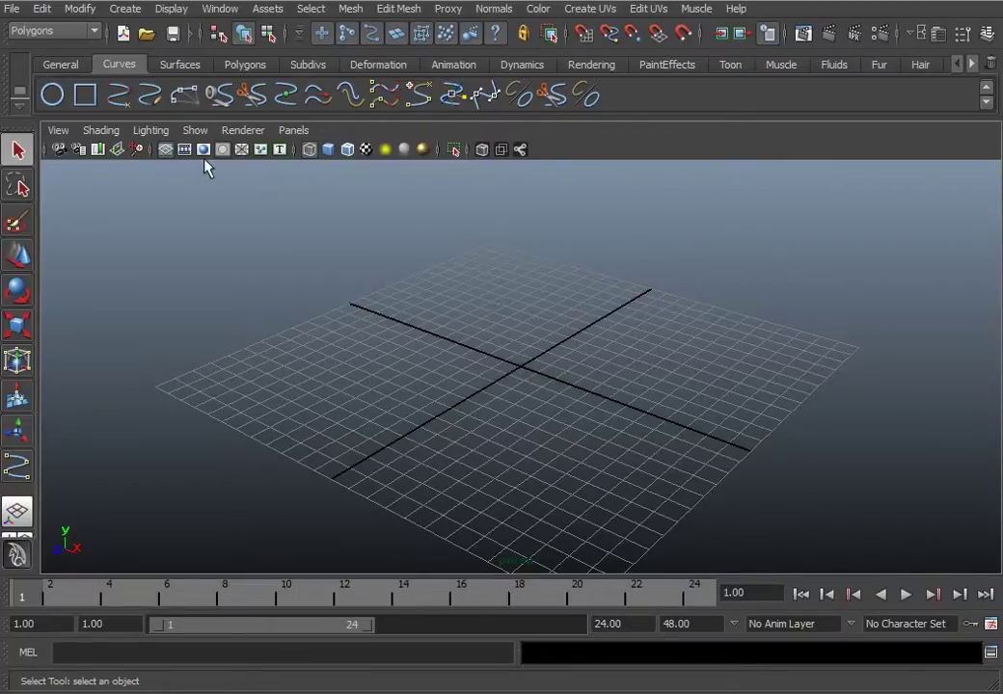
Create a polygon cube with one base corner at the grid's center and display it shaded.
click(131, 10)
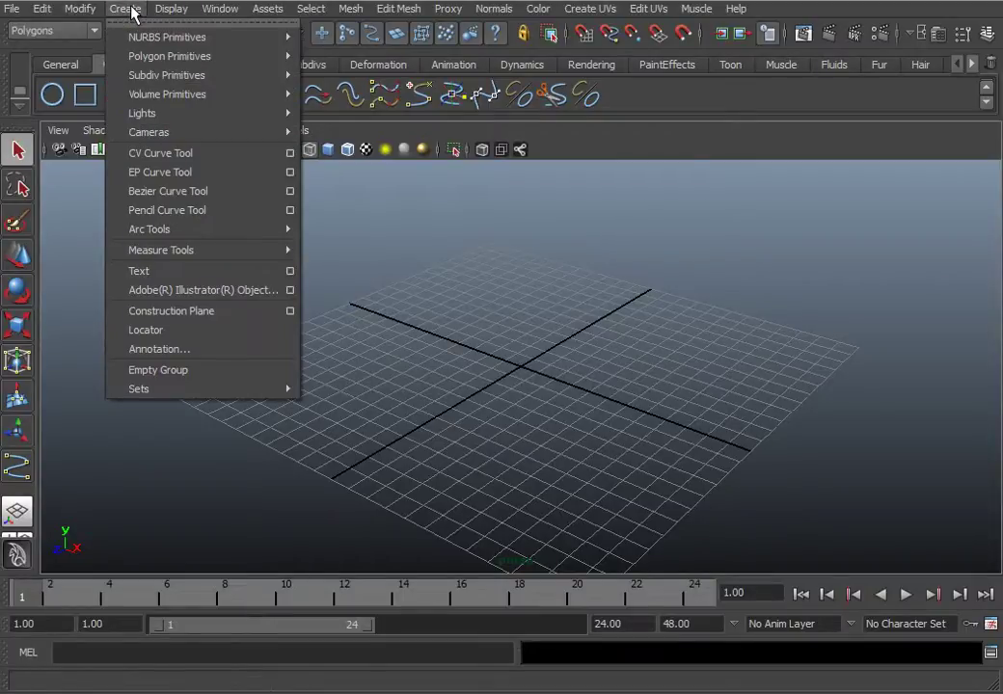
mouse_move(136, 56)
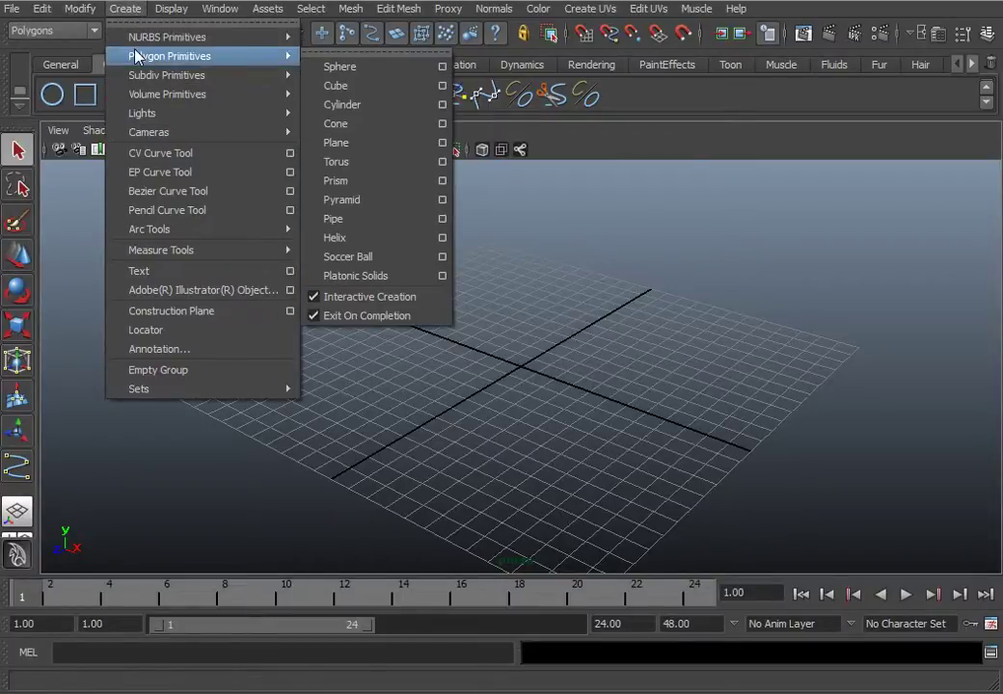
click(335, 85)
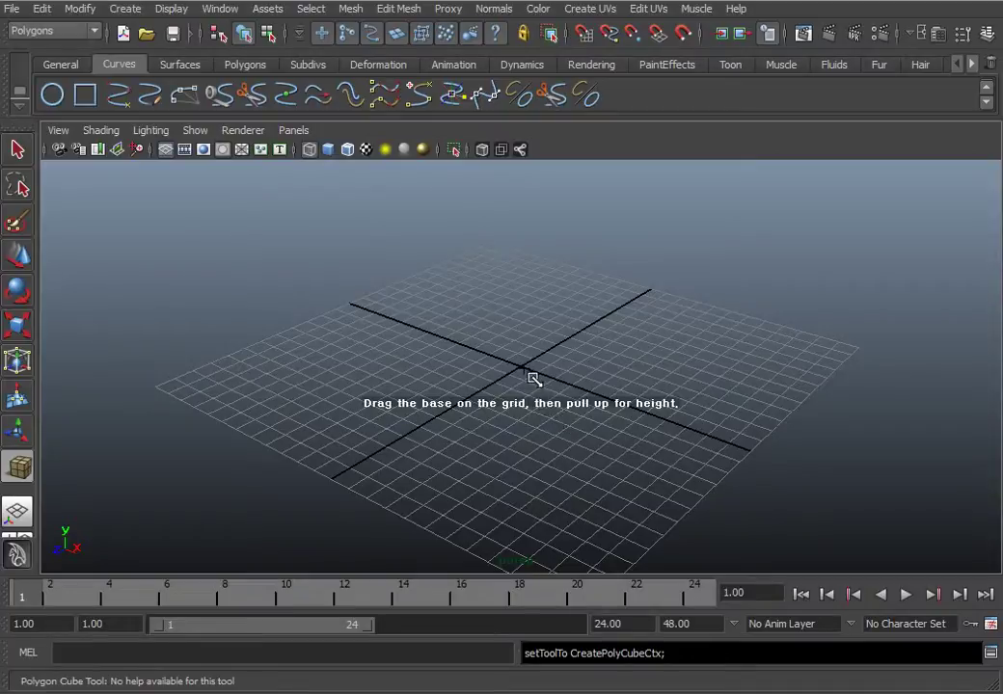
mouse_move(525, 367)
mouse_down()
mouse_move(654, 366)
mouse_move(690, 379)
mouse_move(700, 358)
mouse_move(703, 264)
mouse_move(662, 343)
mouse_up()
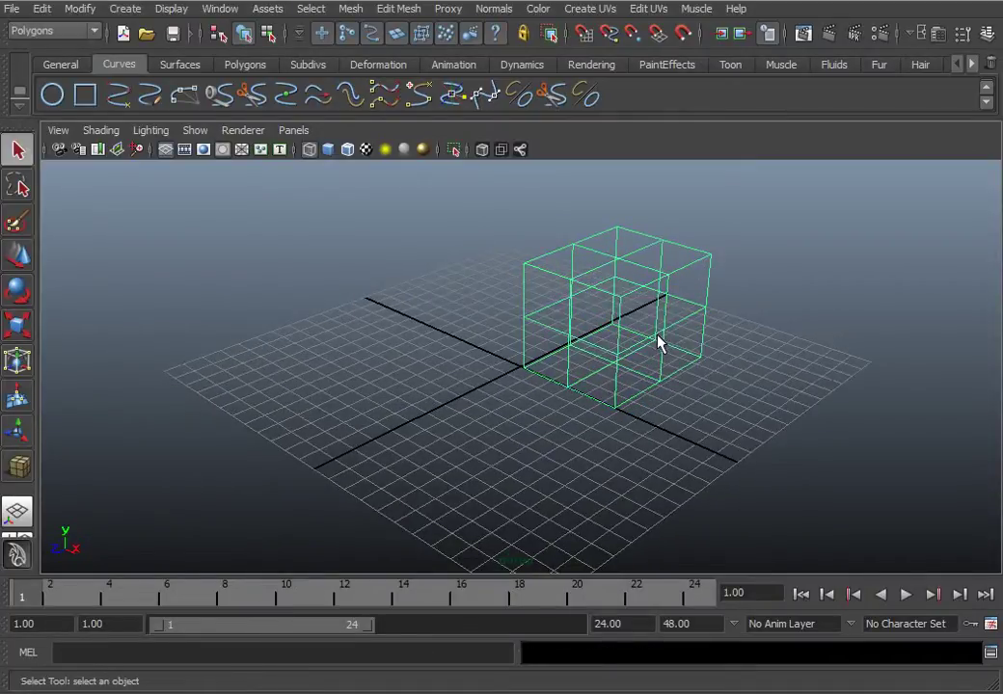
key(5)
alt+middle_drag(662, 351, 587, 377)
alt+drag(587, 377, 555, 358)
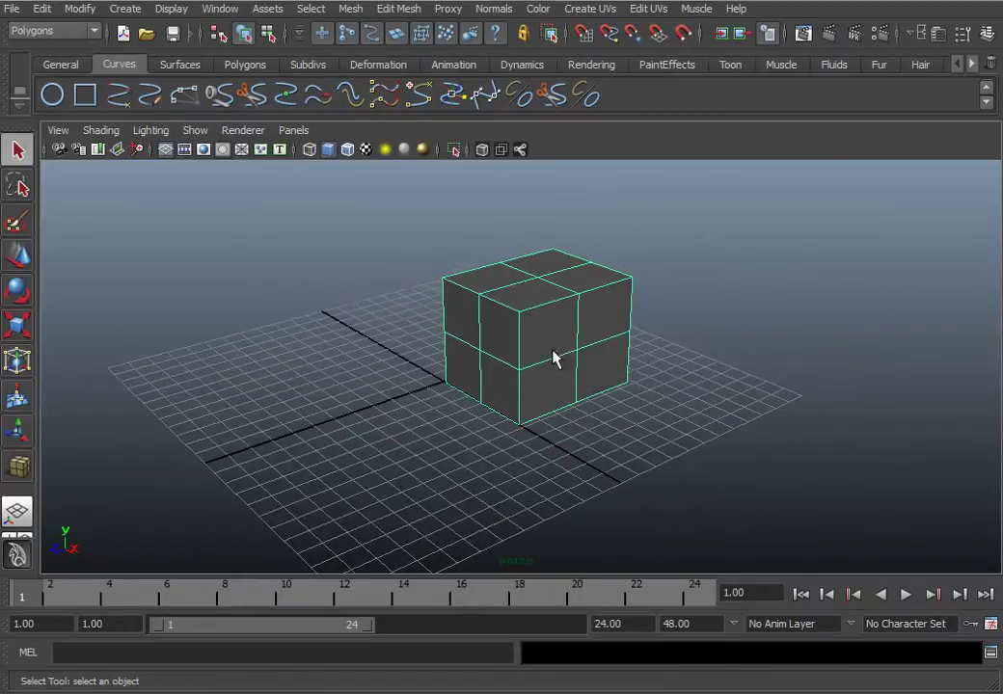
Create a polygon sphere centered near the grid origin so that it overlaps the cube's corner.
click(126, 9)
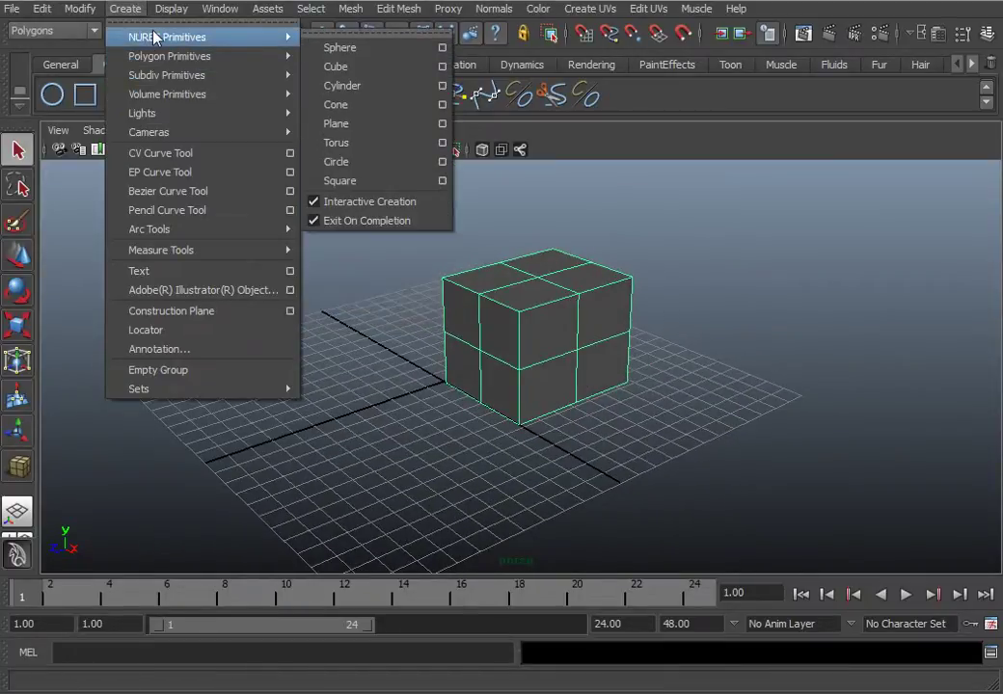
mouse_move(140, 56)
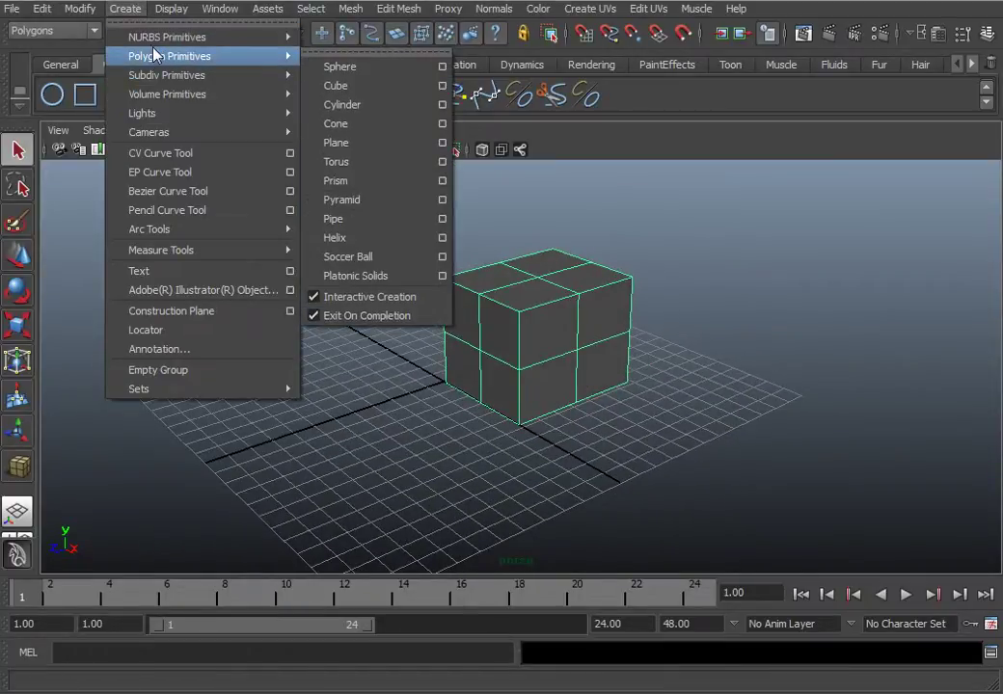
click(337, 67)
mouse_move(450, 392)
mouse_down()
mouse_move(497, 416)
mouse_move(479, 416)
mouse_move(481, 380)
mouse_move(450, 376)
mouse_up()
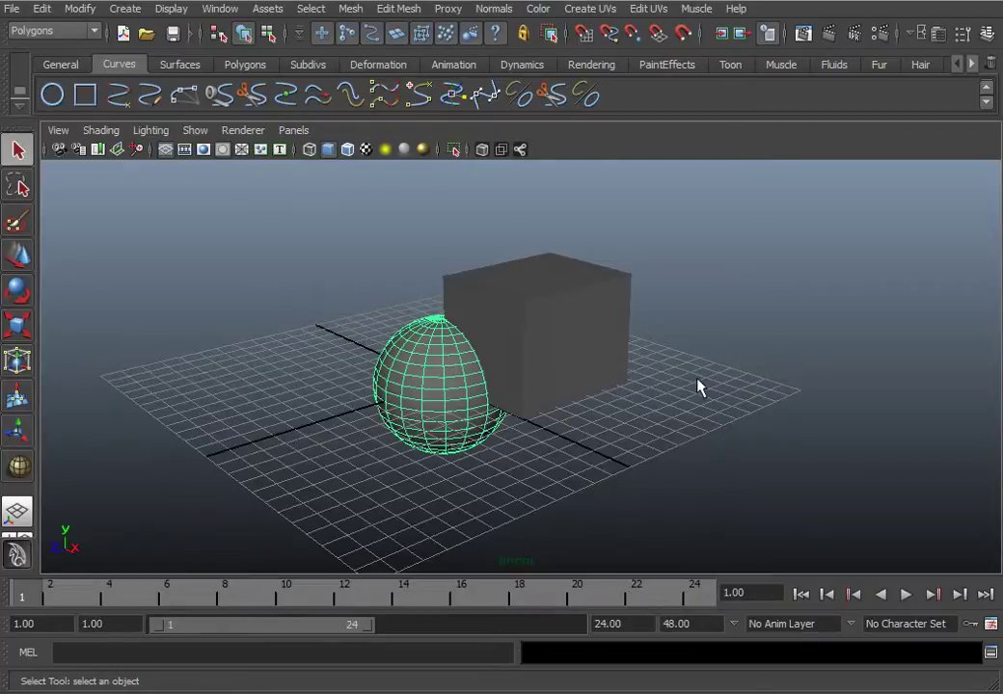
Select the sphere first and the cube second, and merge them with a Boolean Union.
click(696, 387)
click(425, 381)
shift+click(573, 332)
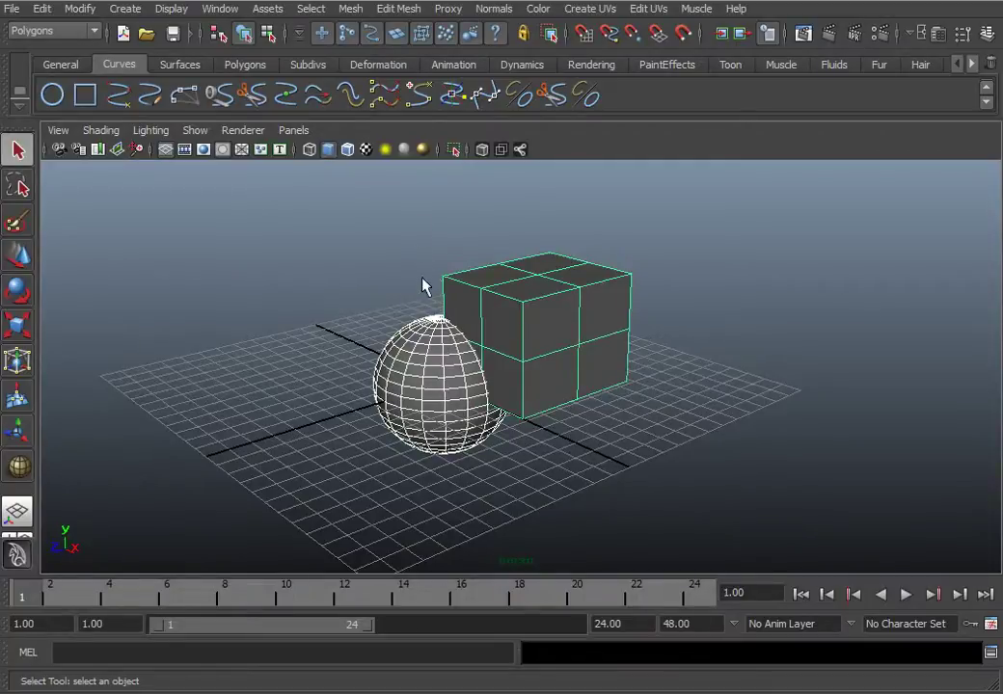
click(351, 10)
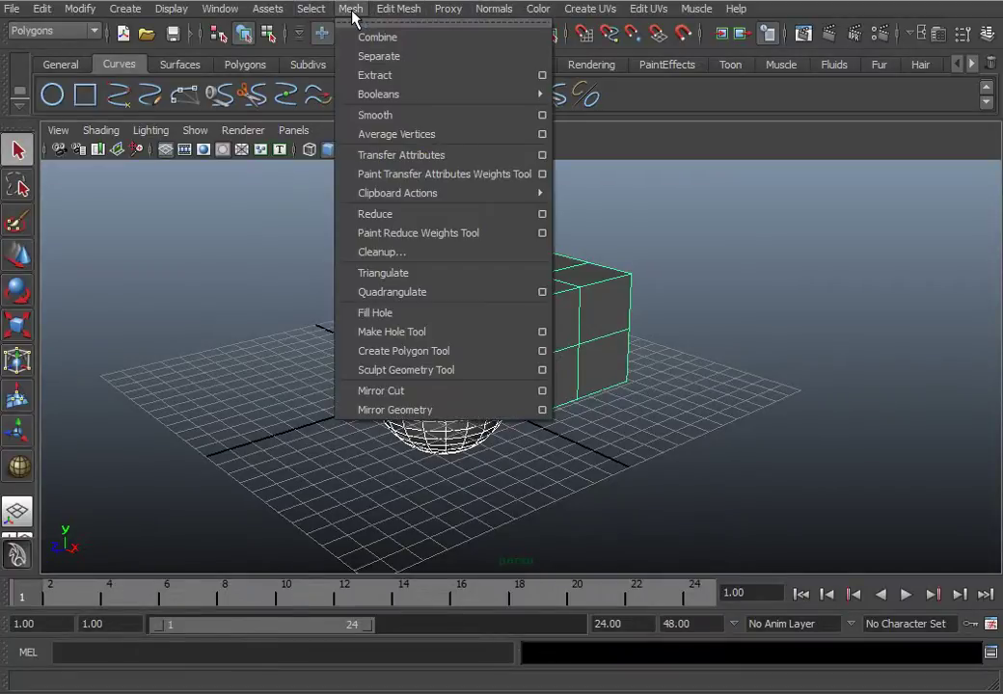
mouse_move(411, 95)
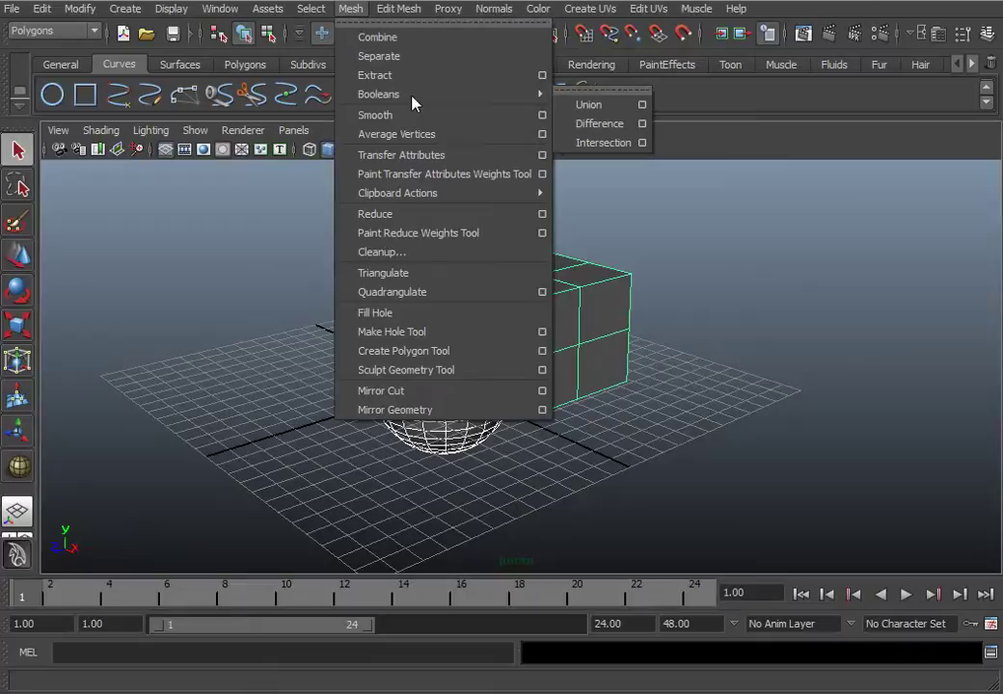
click(595, 104)
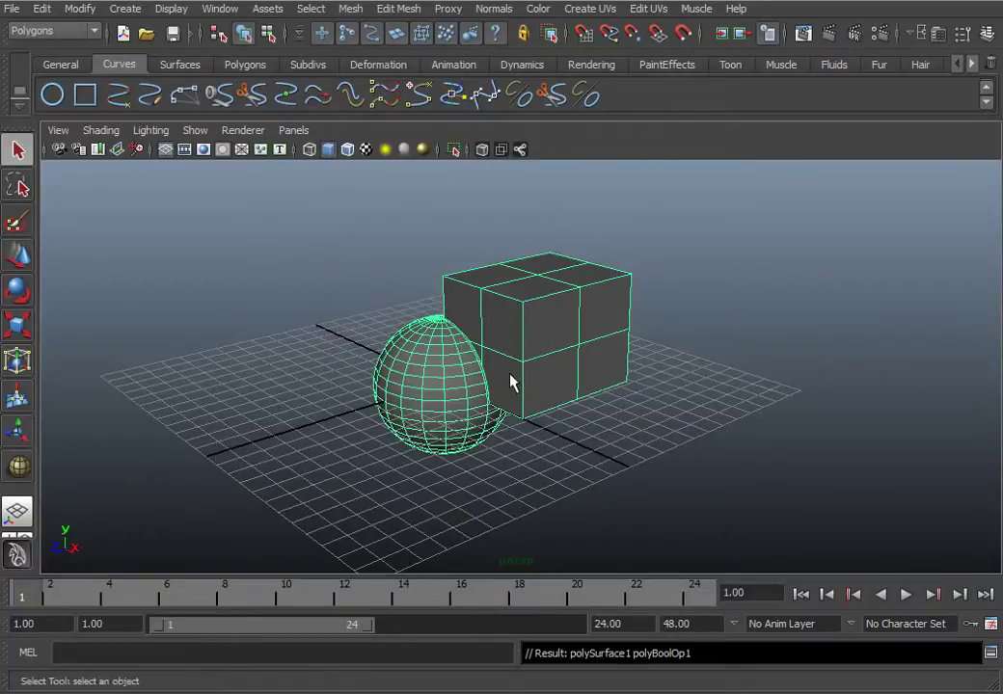
Examine the united sphere and cube in wireframe and shaded display, and undo the Boolean Union.
key(4)
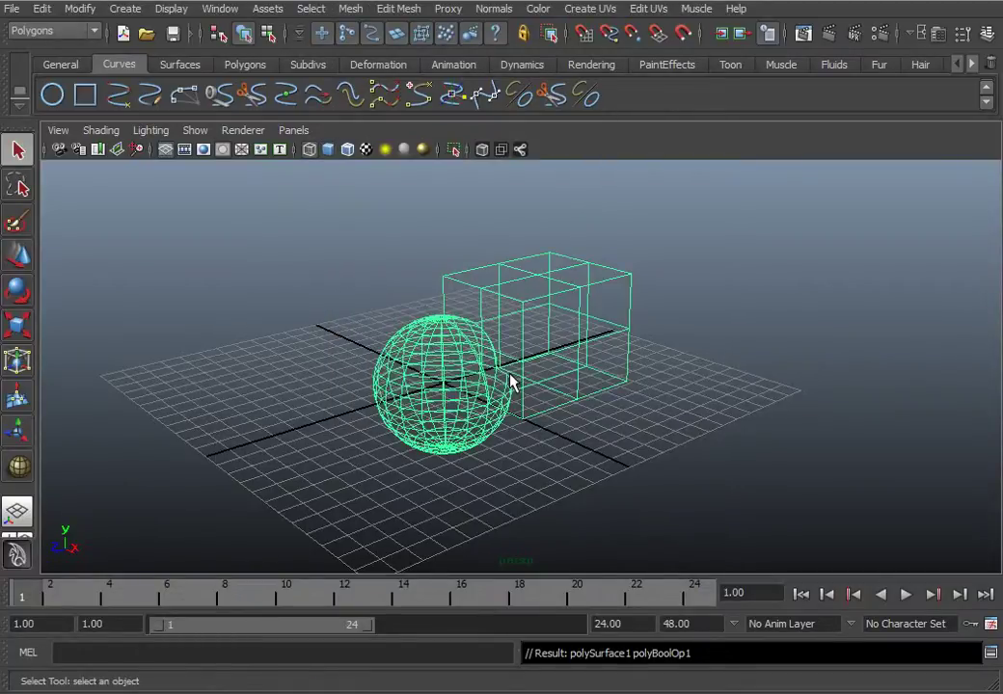
alt+drag(545, 391, 560, 345)
scroll(565, 380, up, 5)
key(5)
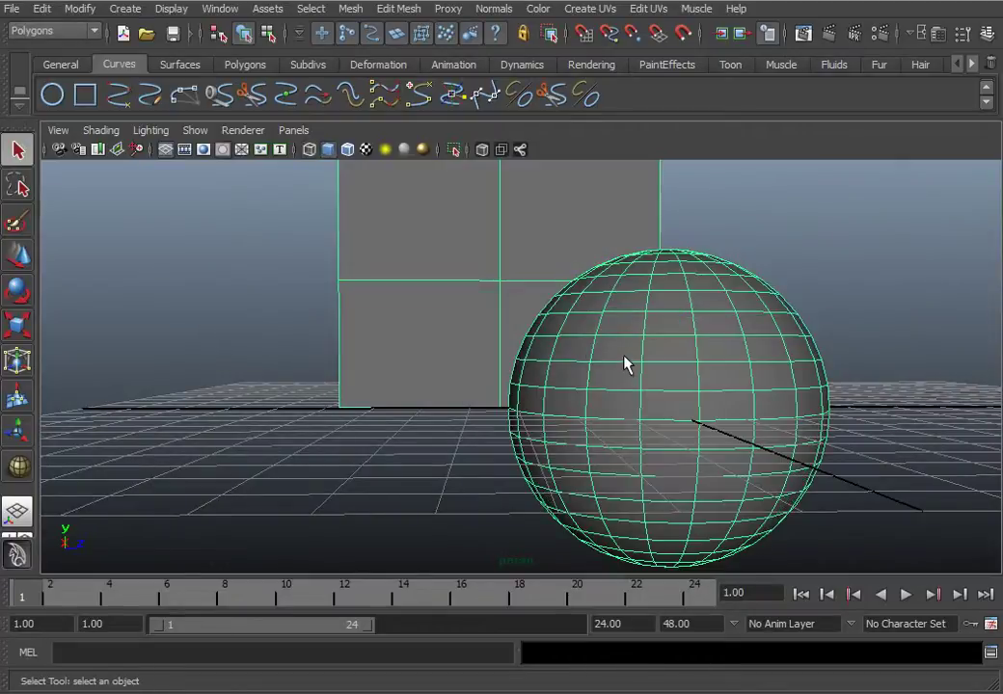
mouse_move(625, 363)
alt+mouse_down()
mouse_move(700, 369)
mouse_move(625, 332)
alt+mouse_up()
alt+drag(610, 289, 598, 279)
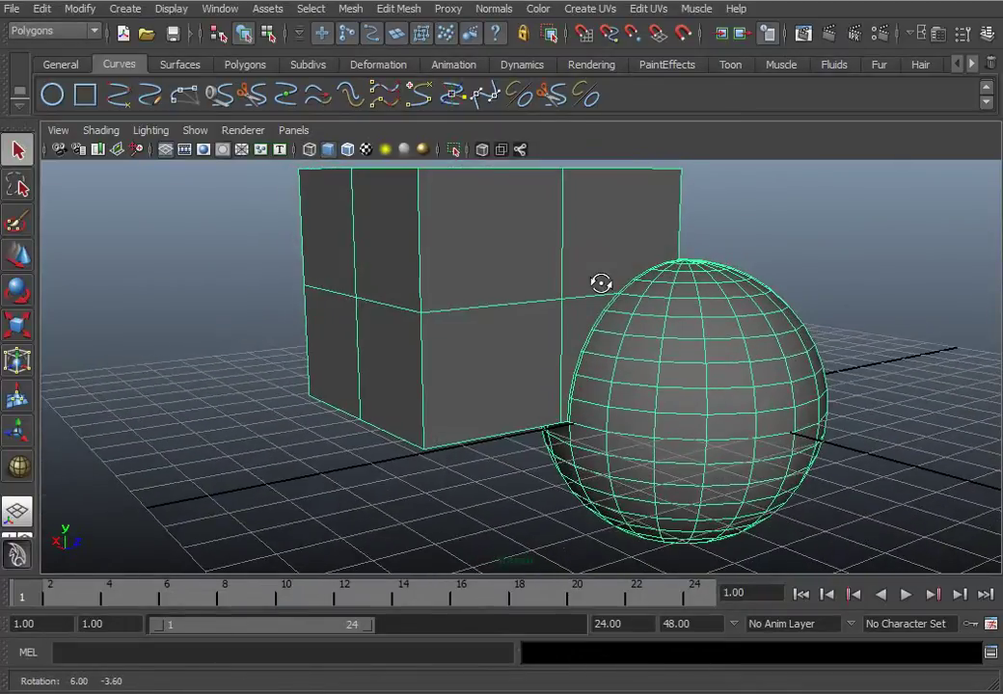
key(ctrl+z)
Test a Boolean Difference on the selected sphere and cube twice, undoing it each time.
alt+drag(658, 281, 516, 313)
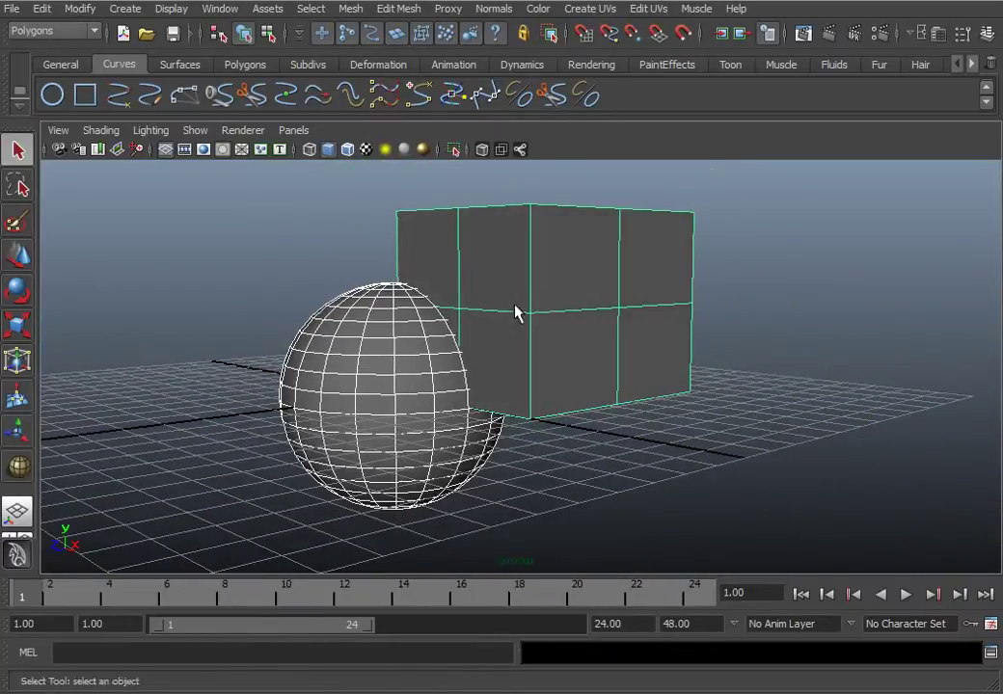
click(352, 11)
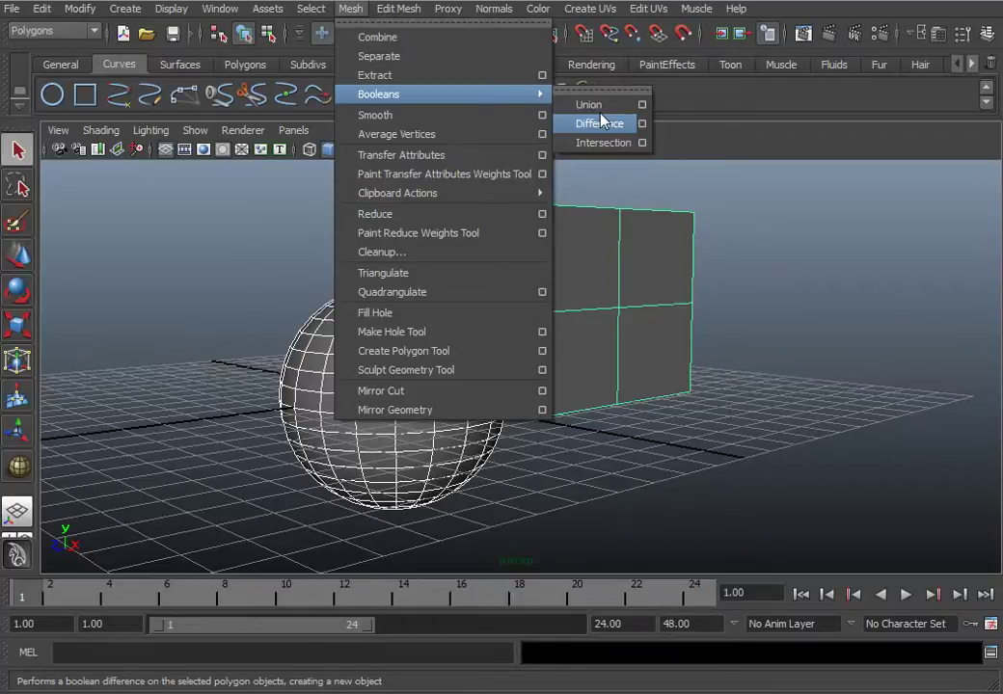
click(602, 121)
alt+drag(492, 320, 369, 325)
key(ctrl+z)
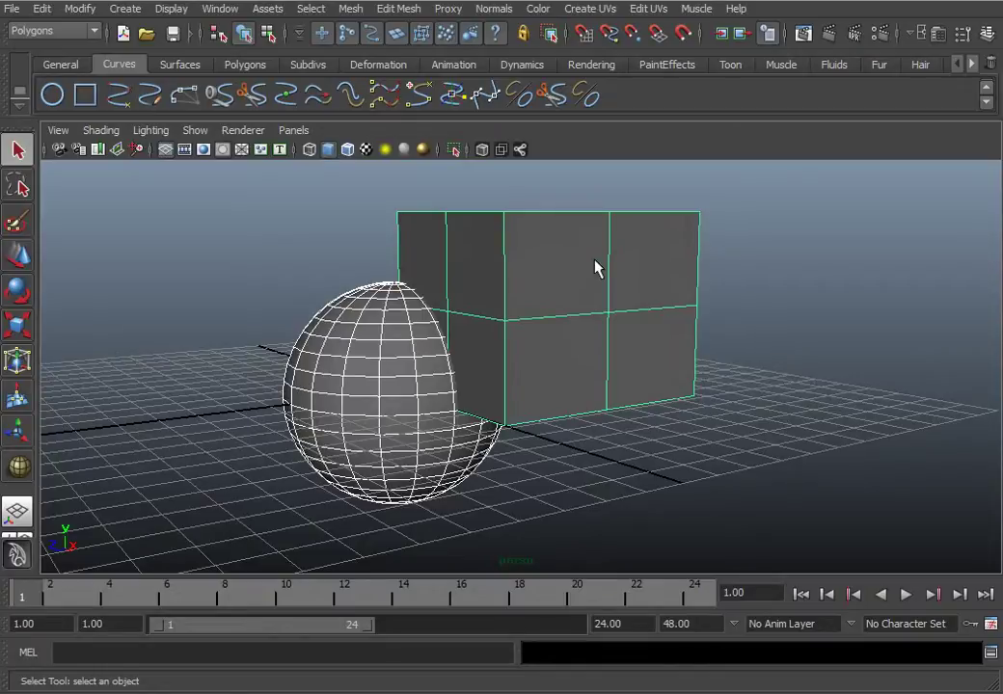
click(350, 9)
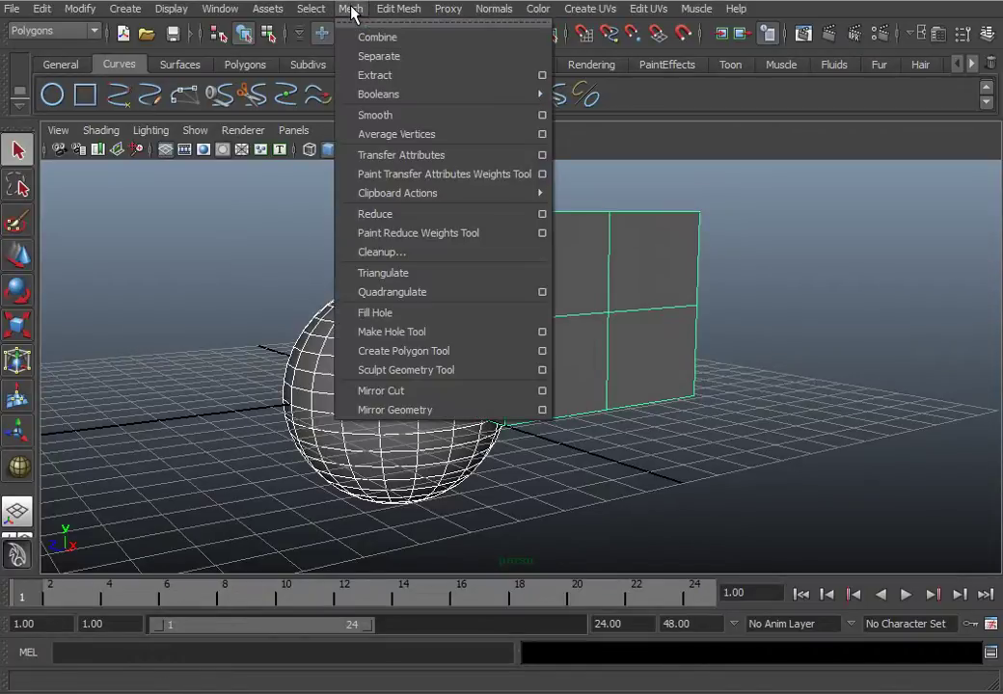
click(615, 121)
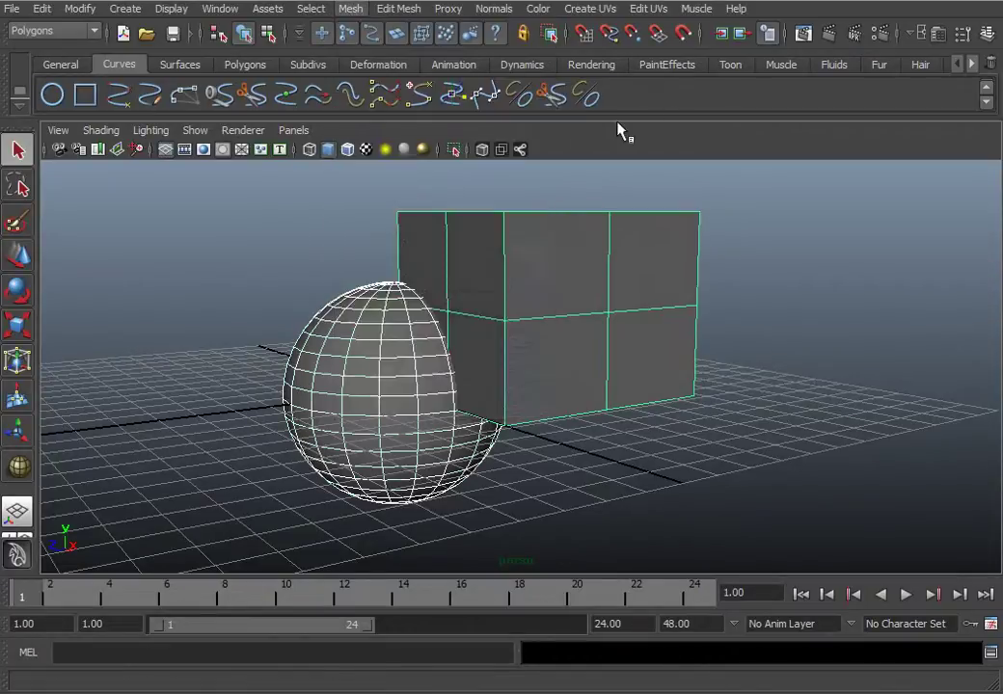
alt+drag(548, 307, 402, 367)
key(ctrl+z)
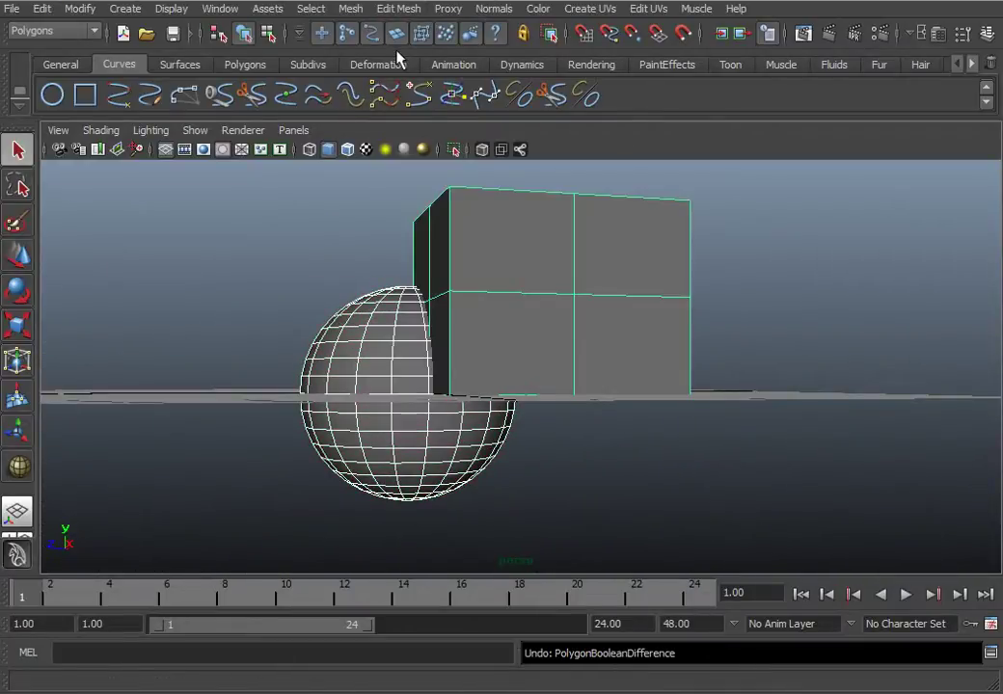
Test a Boolean Intersection on the selected sphere and cube, inspect the resulting shape and undo it.
click(351, 10)
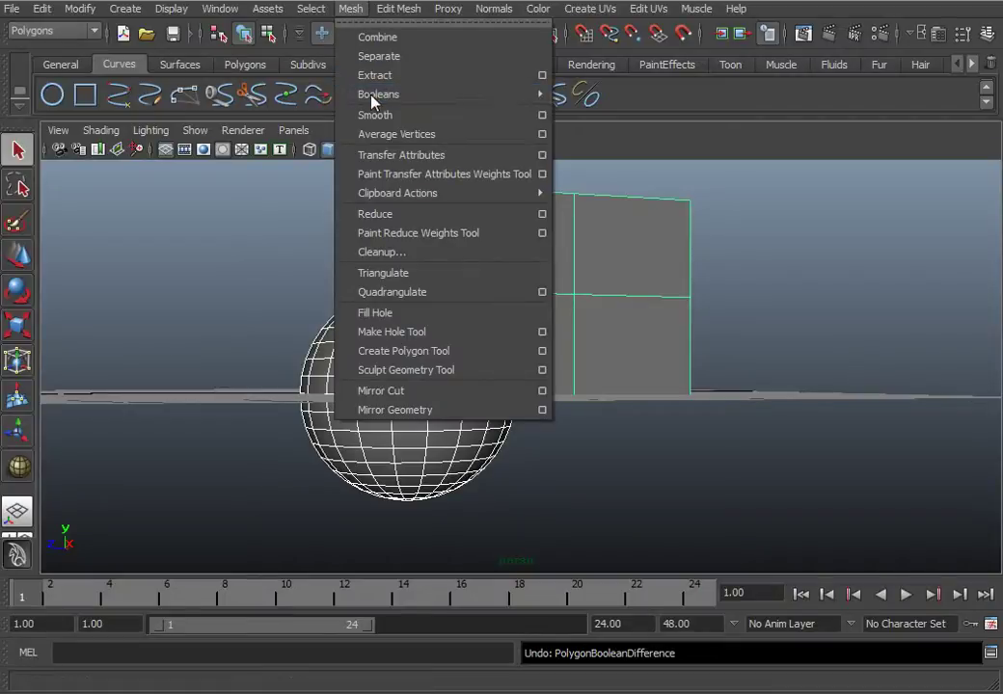
mouse_move(372, 94)
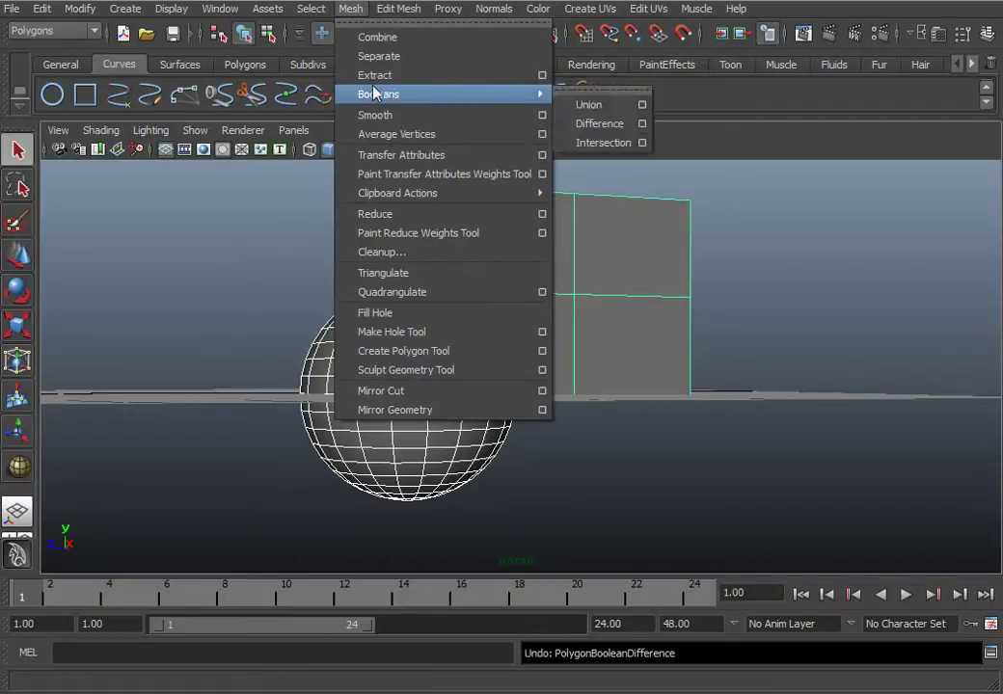
click(593, 142)
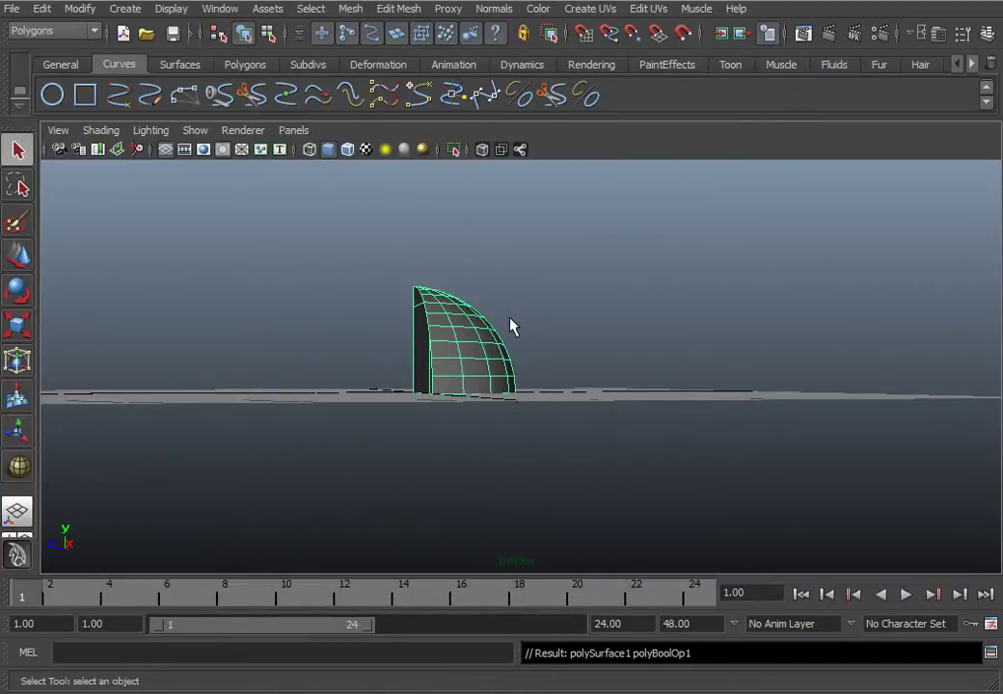
alt+drag(510, 325, 503, 351)
key(ctrl+z)
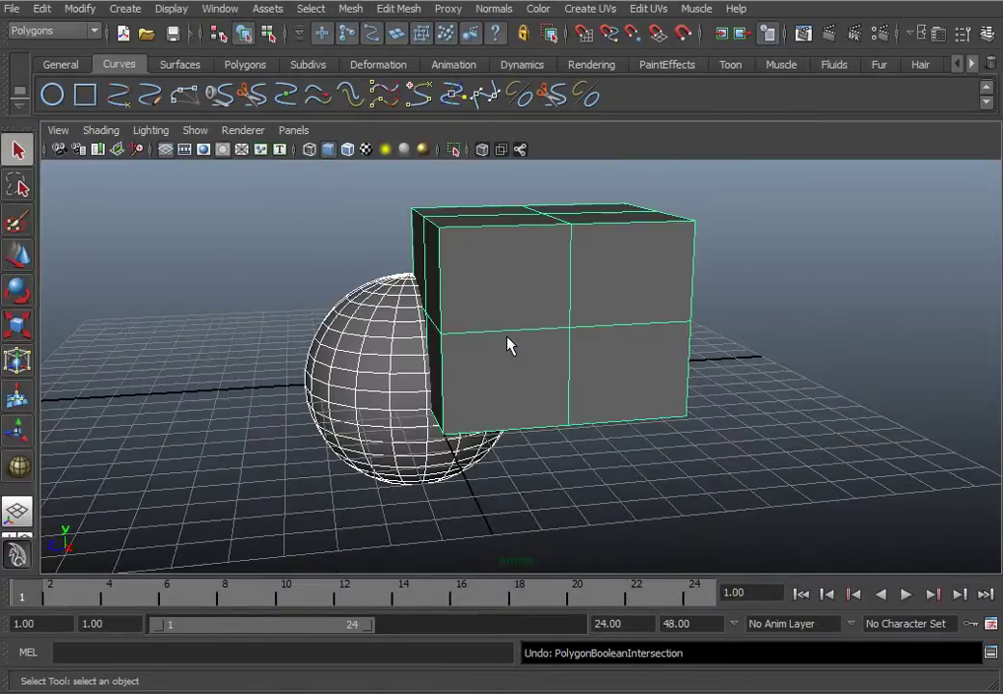
Delete the selected sphere and cube from the scene.
alt+drag(431, 314, 446, 307)
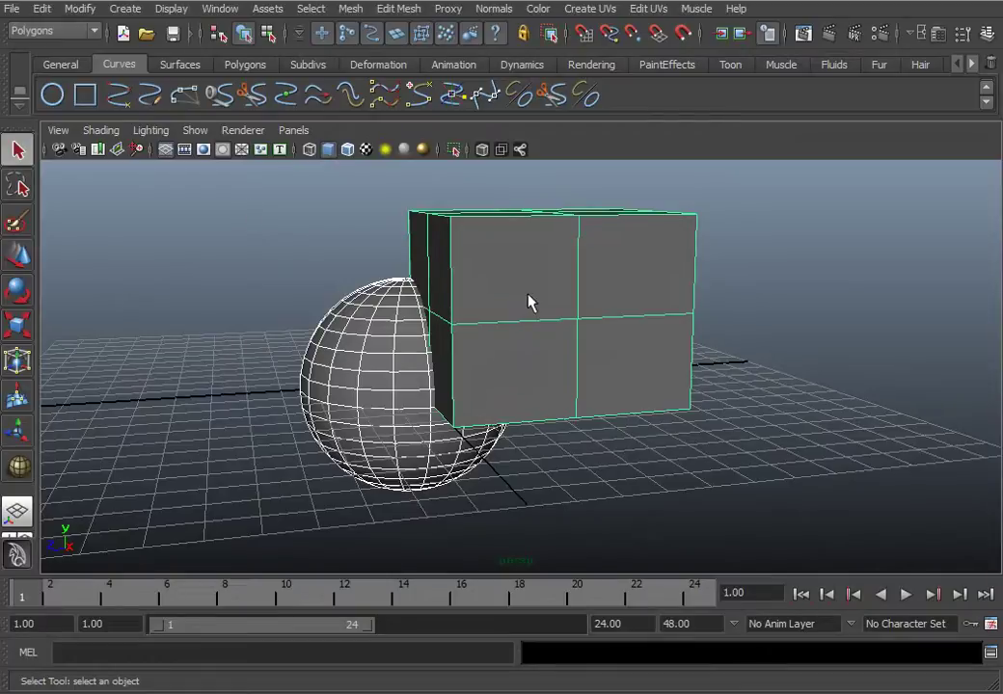
alt+drag(530, 278, 627, 334)
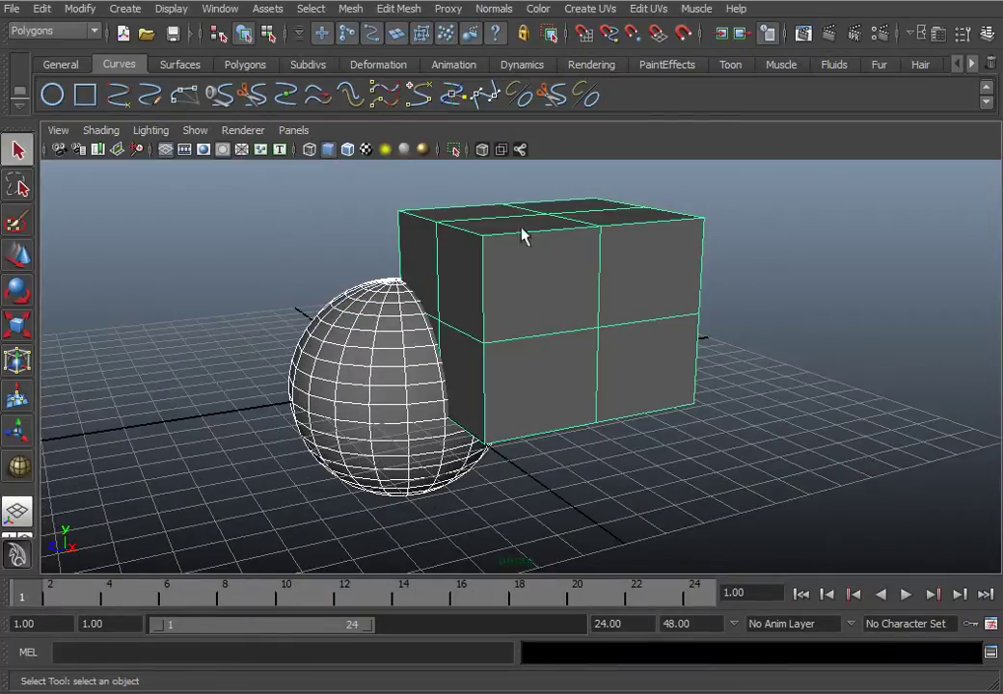
alt+drag(488, 313, 441, 329)
key(Delete)
Create a polygon cylinder with 16 axis divisions at the grid's center, drawing its base and height freehand.
alt+middle_drag(477, 354, 530, 336)
alt+drag(530, 336, 521, 354)
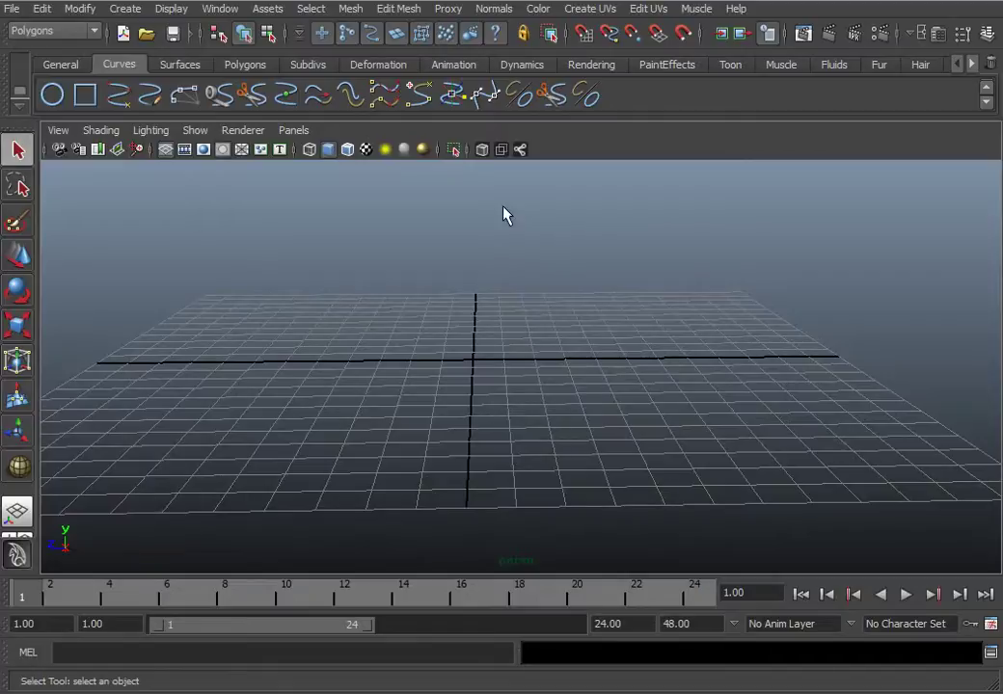
click(128, 10)
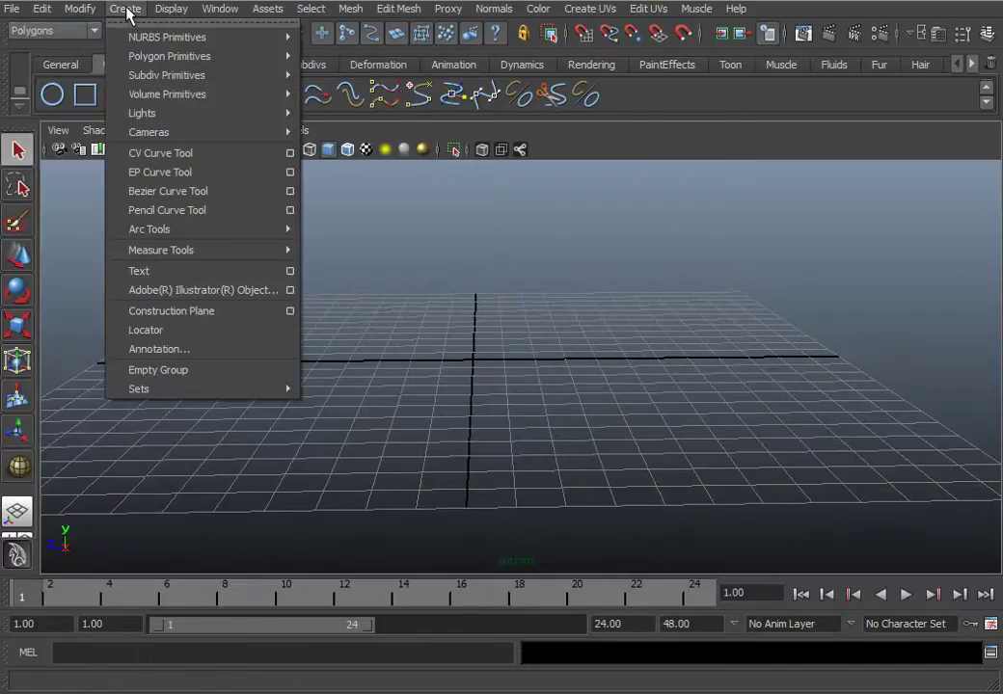
mouse_move(152, 56)
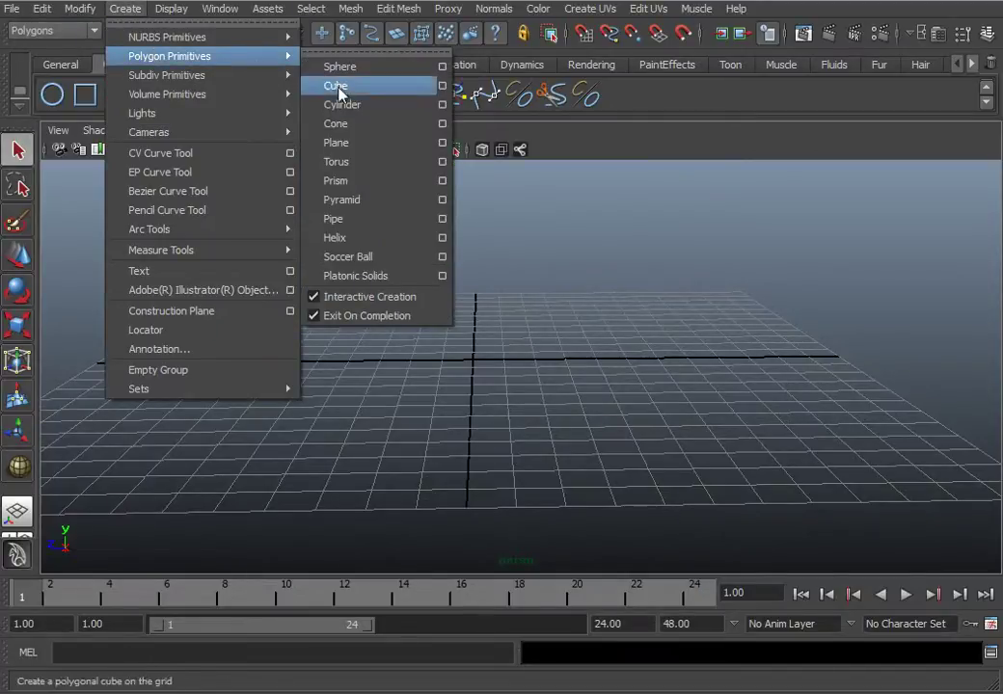
click(441, 103)
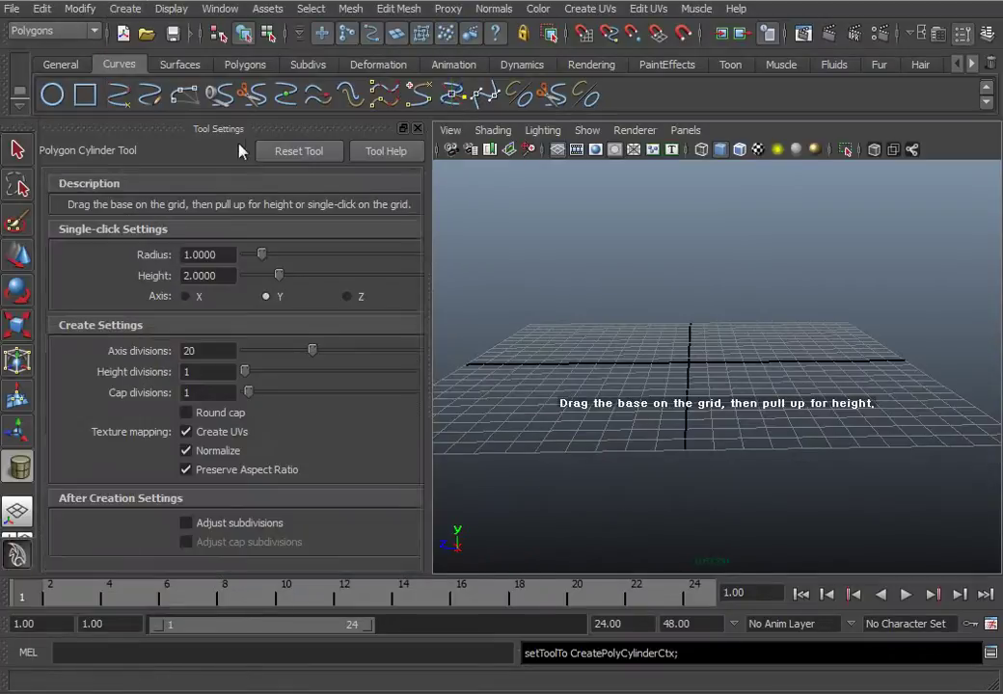
double_click(203, 351)
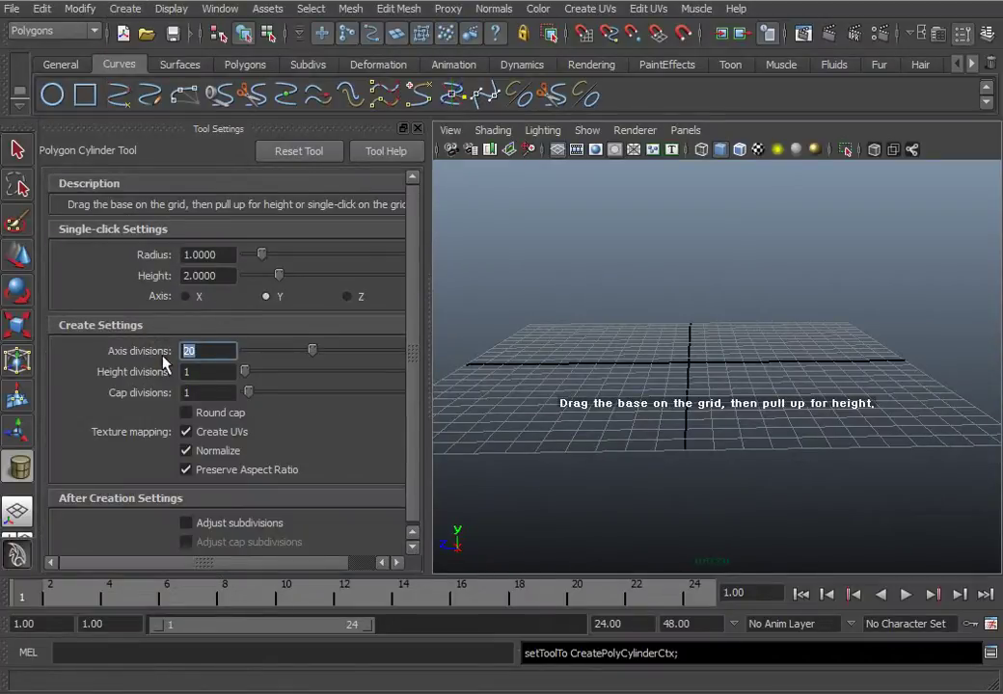
text(16)
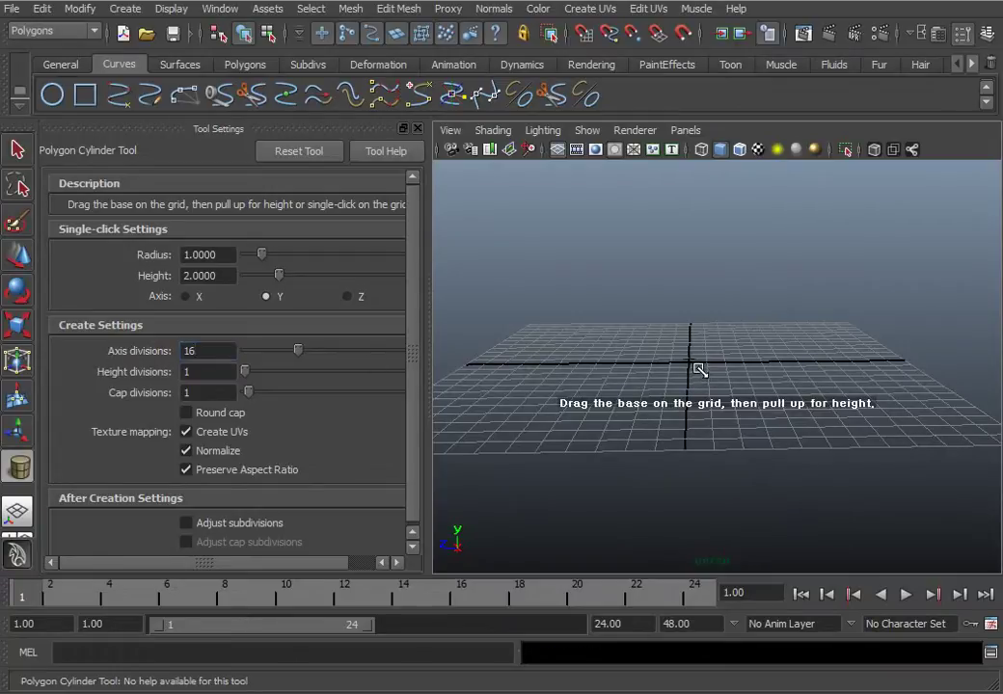
drag(699, 368, 742, 224)
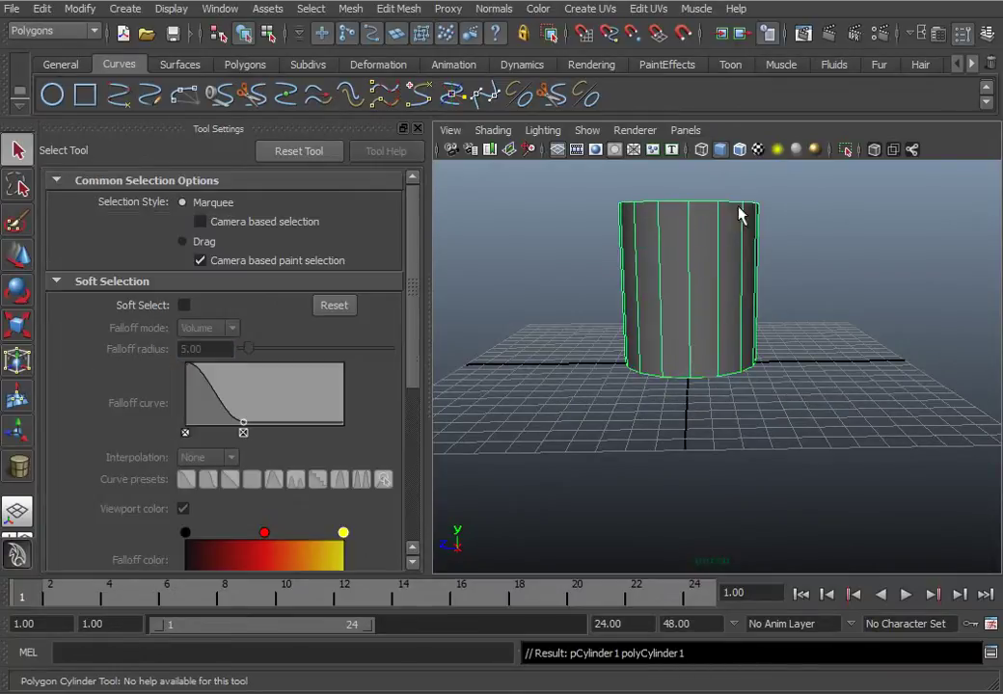
alt+drag(730, 300, 704, 398)
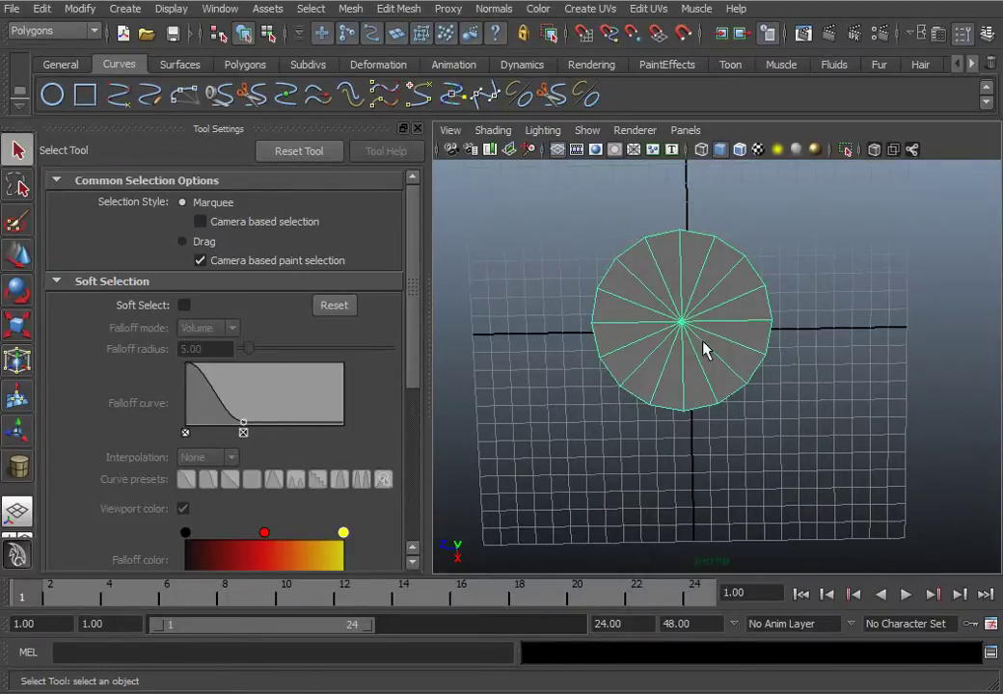
Close the Tool Settings and look over the whole cylinder from the side.
alt+drag(705, 349, 706, 253)
click(416, 128)
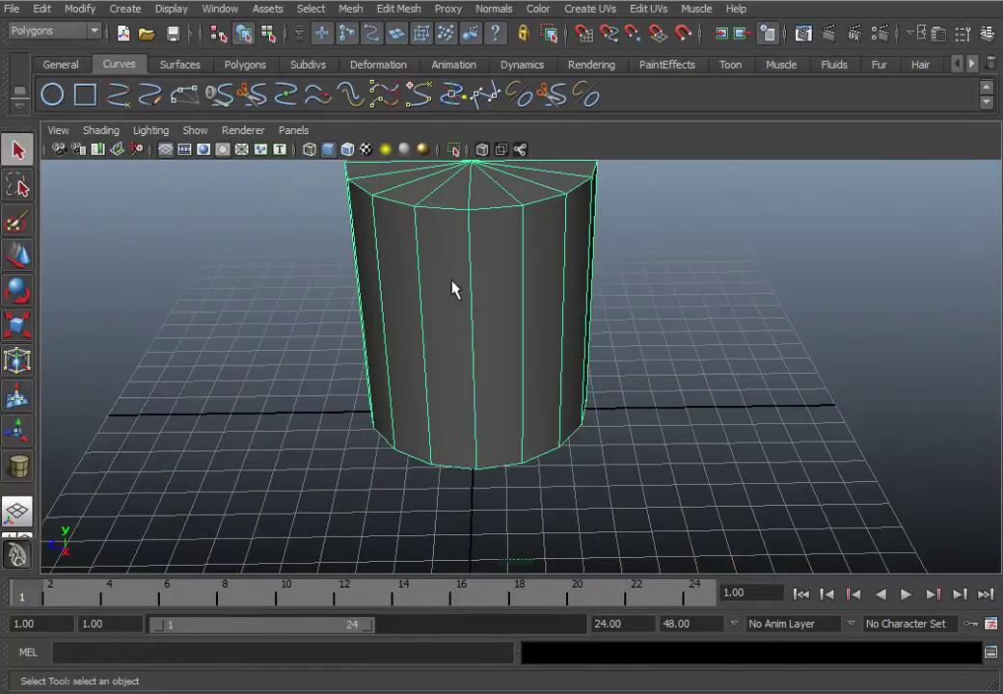
alt+drag(415, 326, 426, 251)
scroll(481, 288, down, 3)
alt+drag(420, 305, 490, 336)
alt+middle_drag(525, 321, 538, 358)
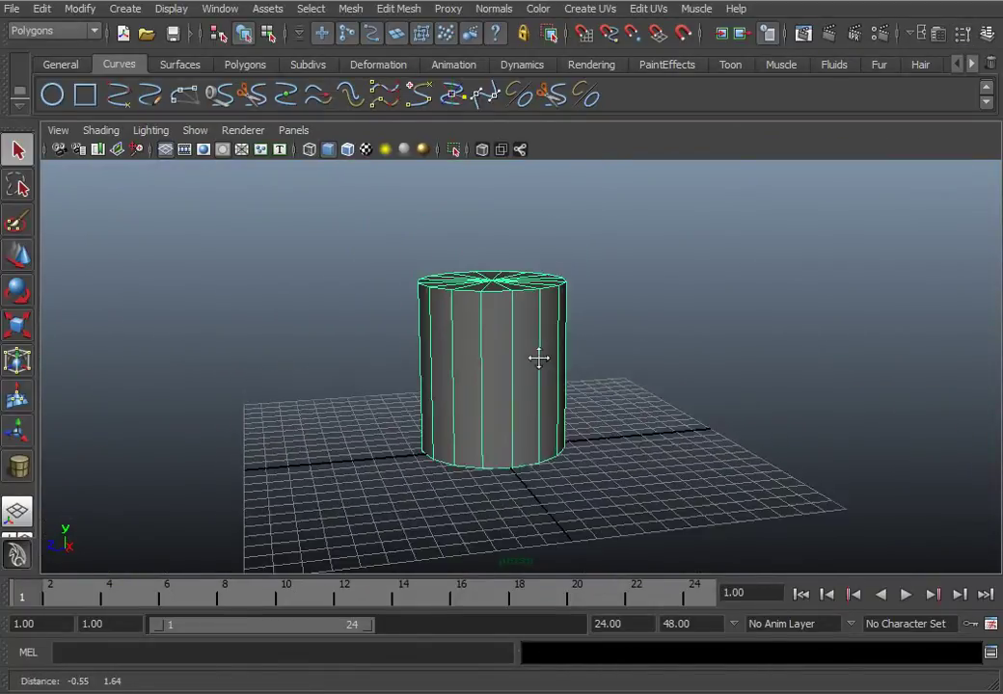
alt+drag(538, 357, 509, 361)
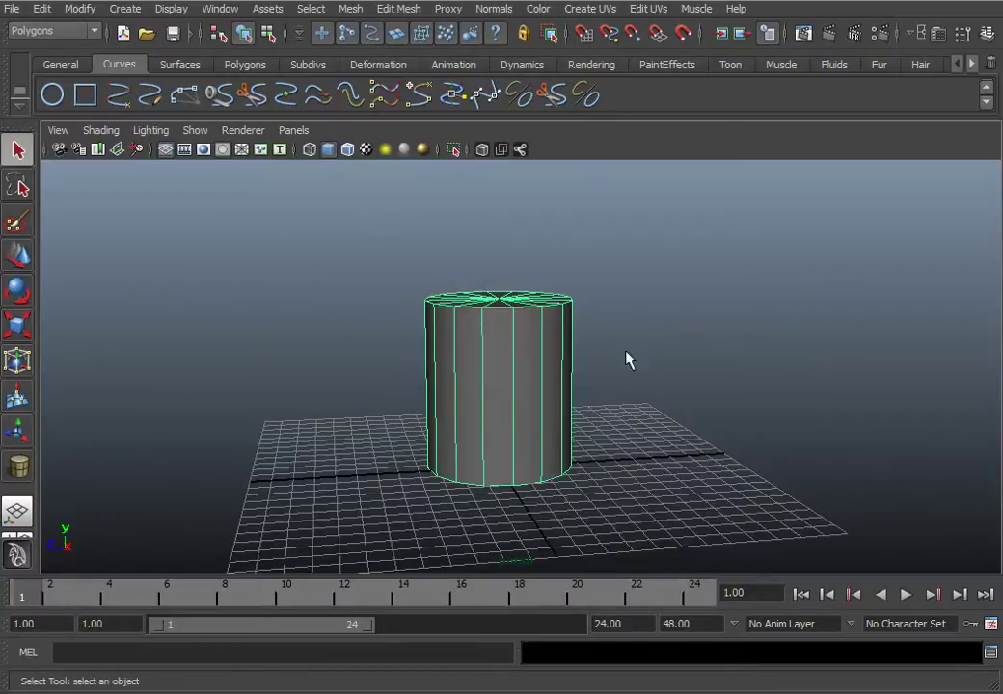
Display the Channel Box and the Attribute Editor for the cylinder, returning to the Channel Box.
click(988, 36)
click(990, 35)
click(988, 35)
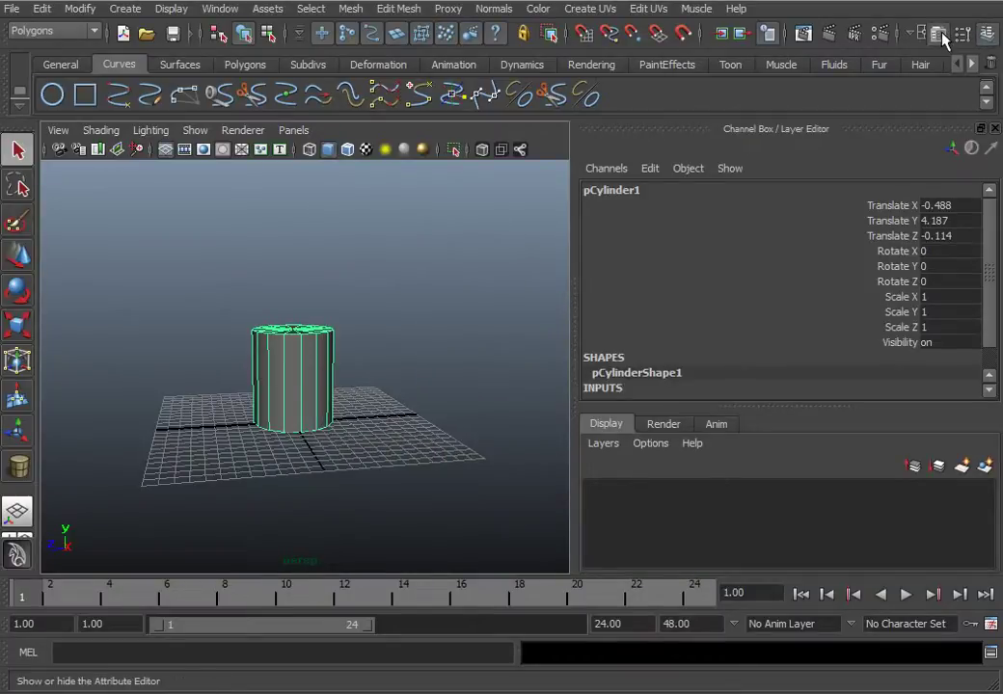
click(944, 37)
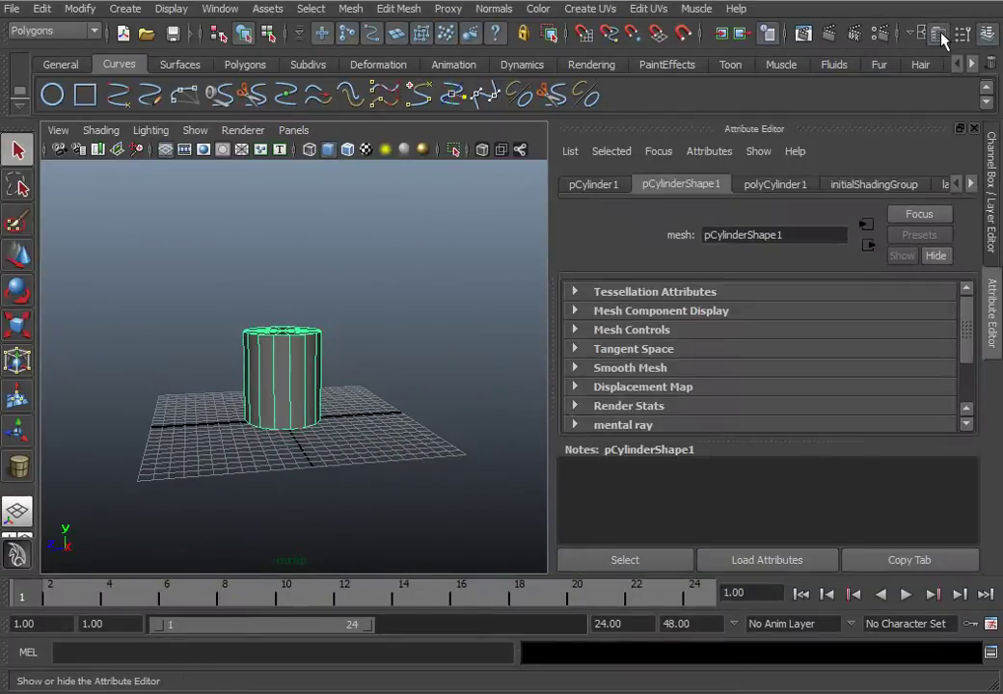
click(996, 161)
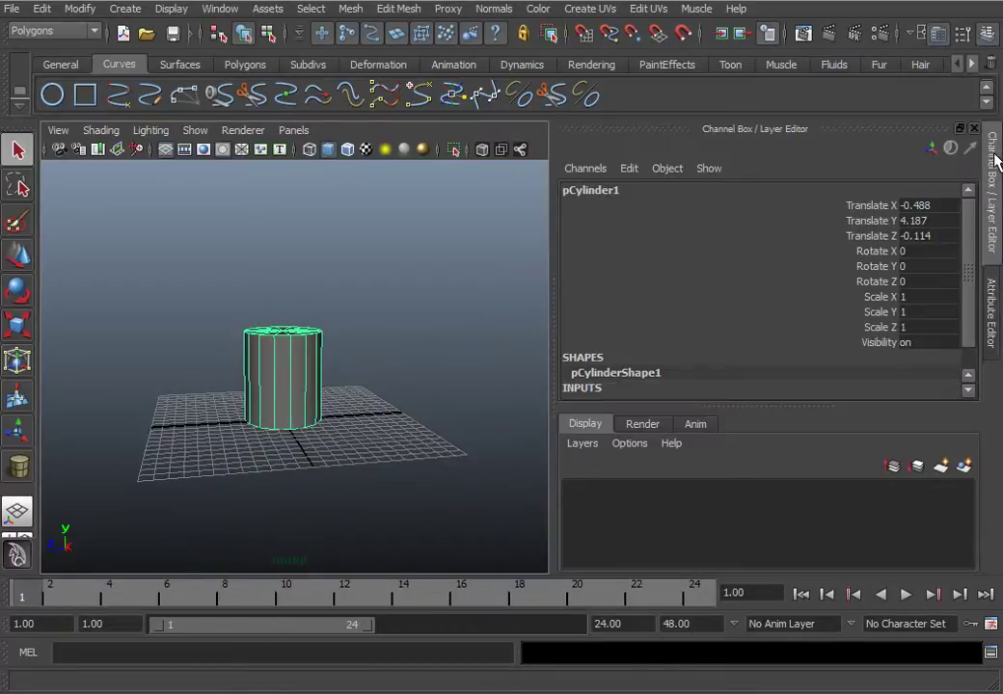
click(996, 307)
Show the Tool Settings and hide them again.
click(964, 35)
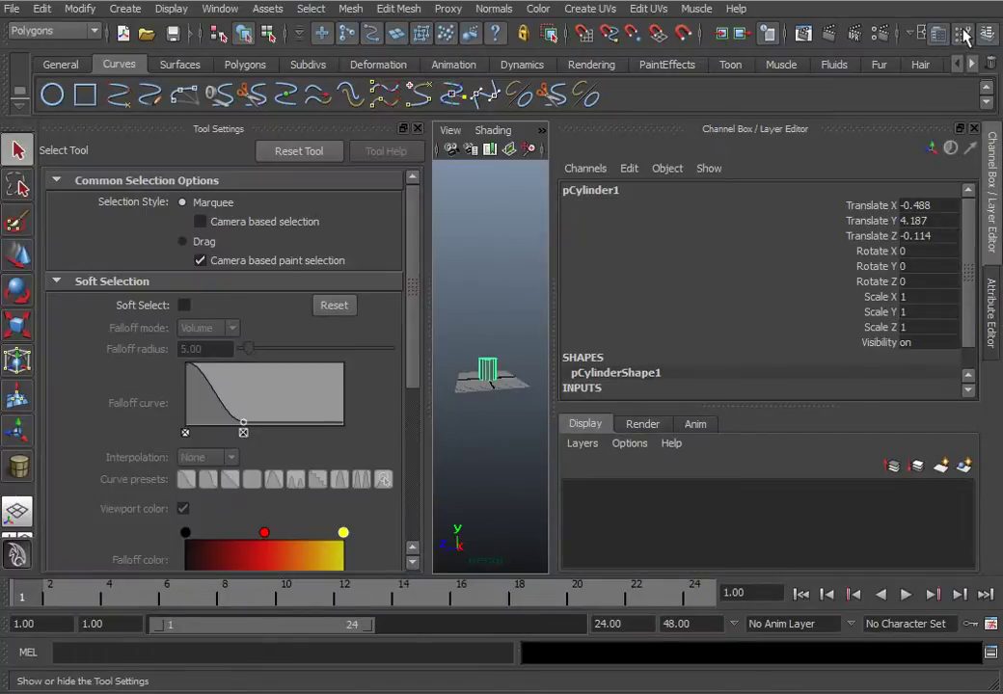
click(964, 35)
click(964, 35)
click(964, 34)
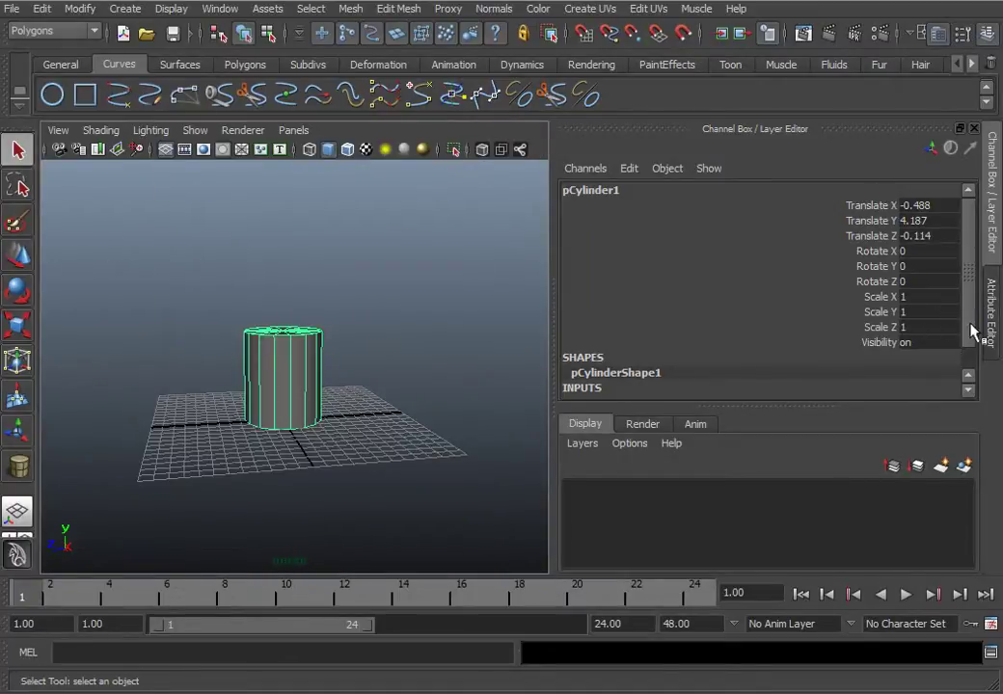
drag(971, 287, 967, 352)
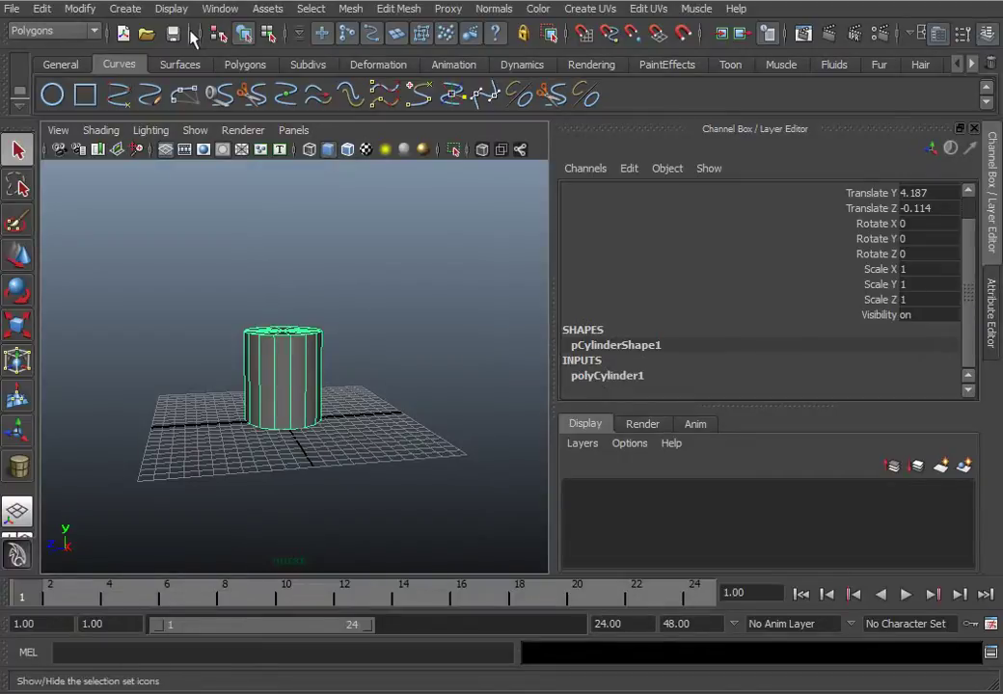
click(125, 9)
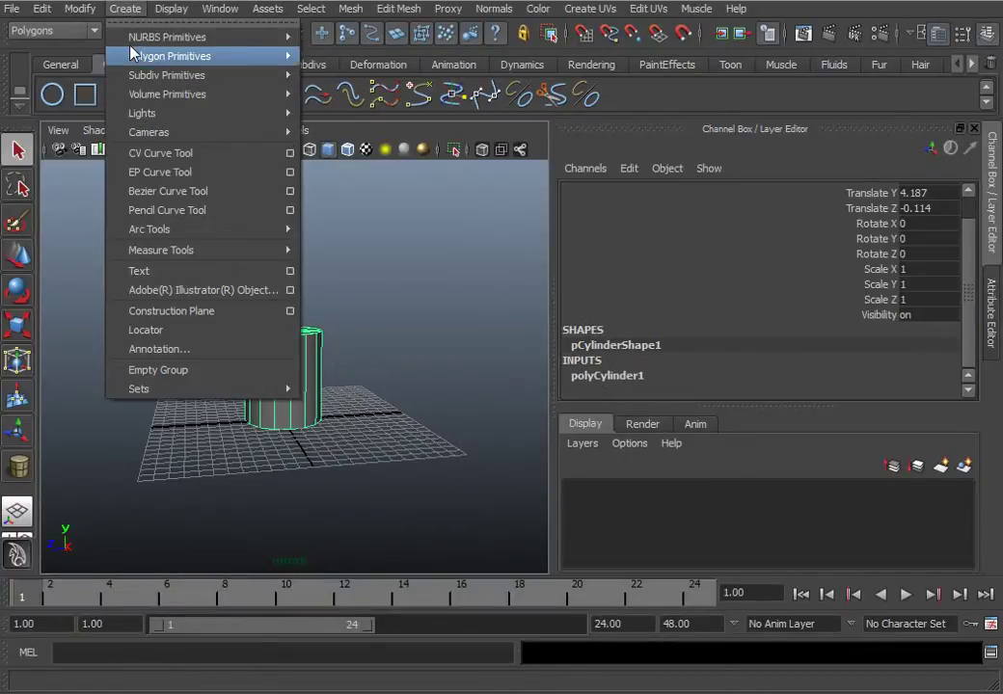
mouse_move(130, 55)
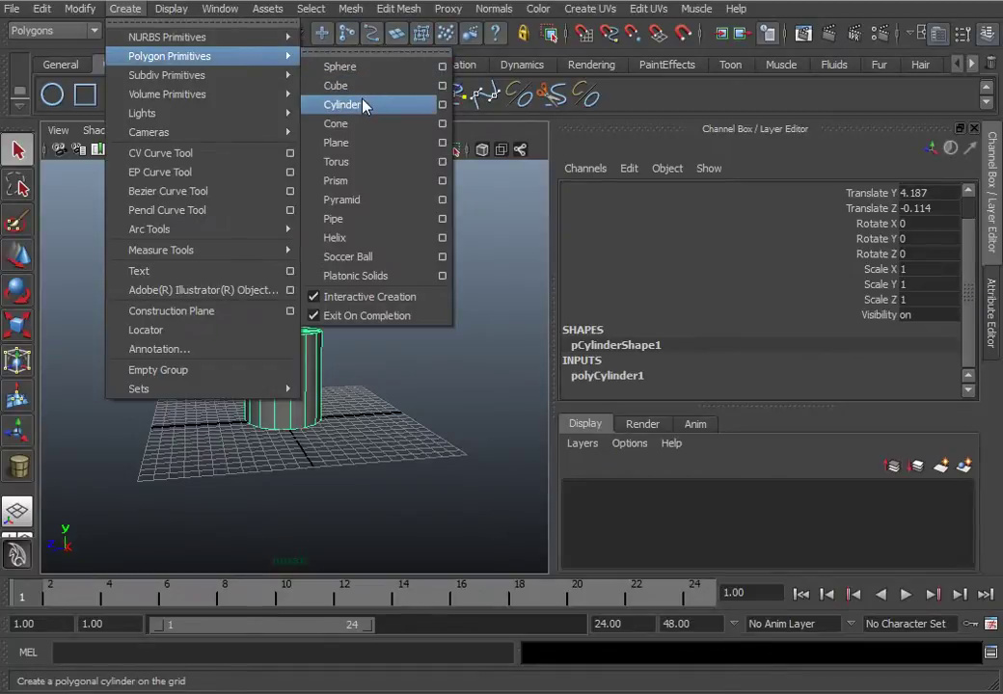
click(475, 20)
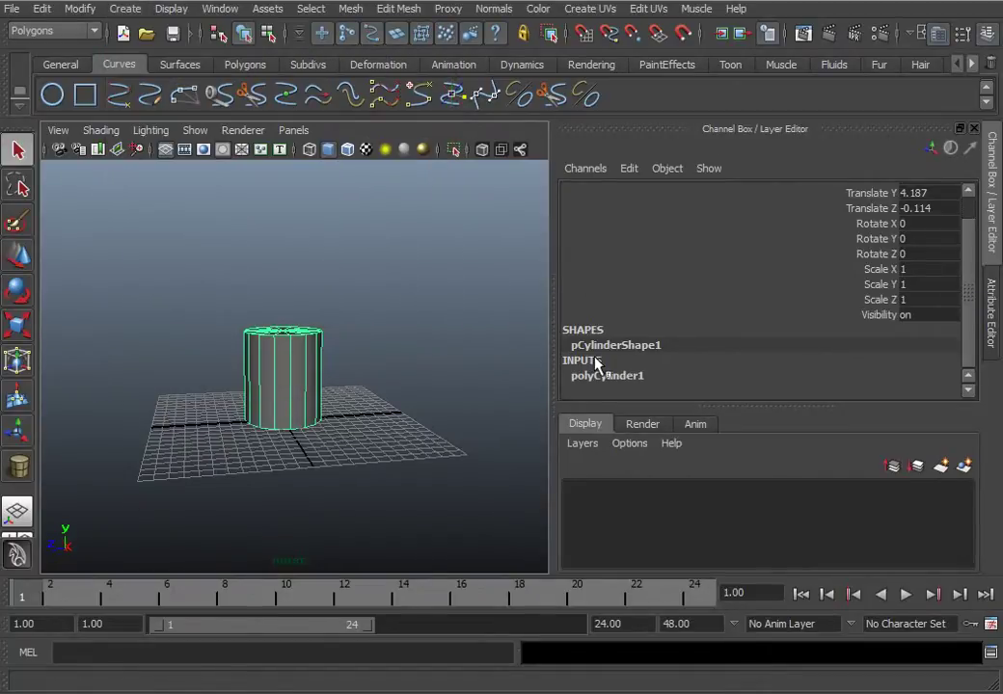
Expand the cylinder's polyCylinder1 construction inputs and set the radius to 2.
click(627, 376)
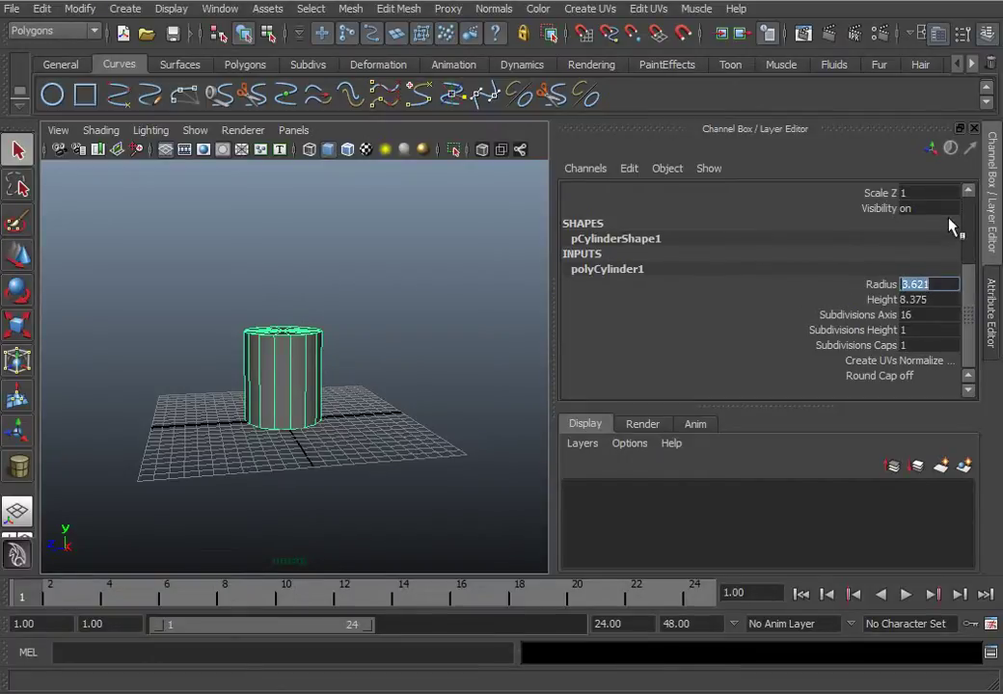
text(2)
key(Return)
alt+drag(394, 452, 340, 441)
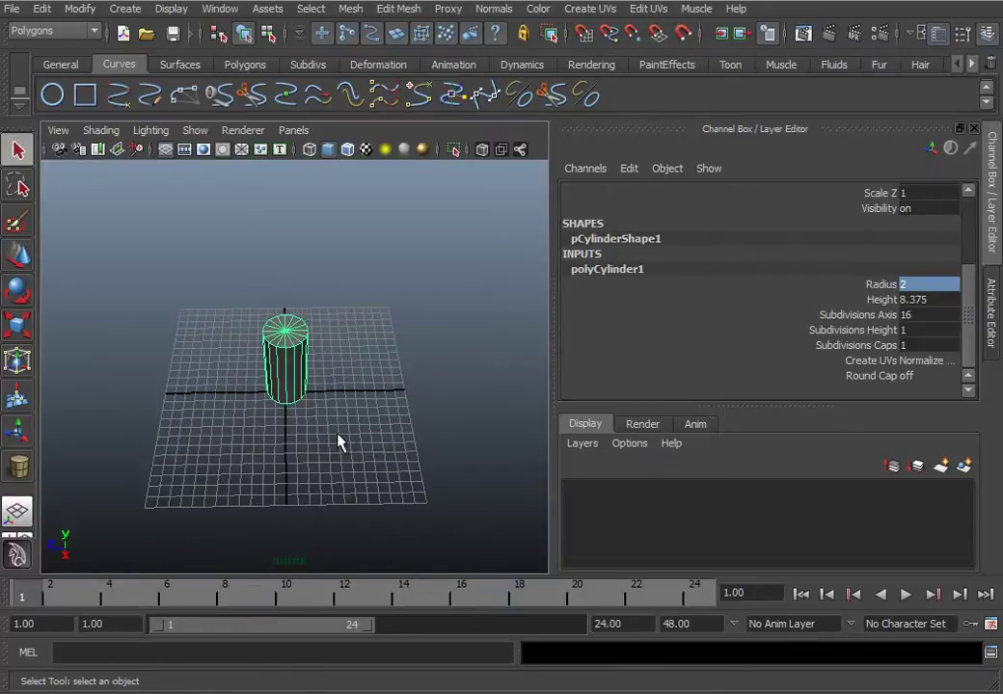
Set the cylinder's height to 15 and check its proportions against the grid.
click(927, 299)
text(15)
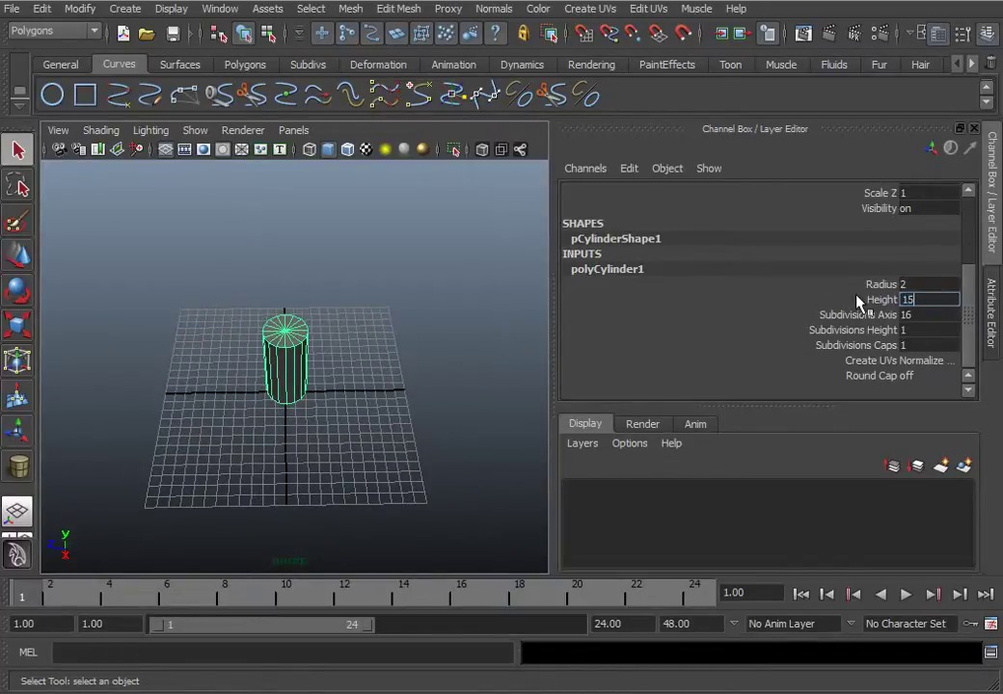
key(Return)
alt+drag(264, 388, 257, 326)
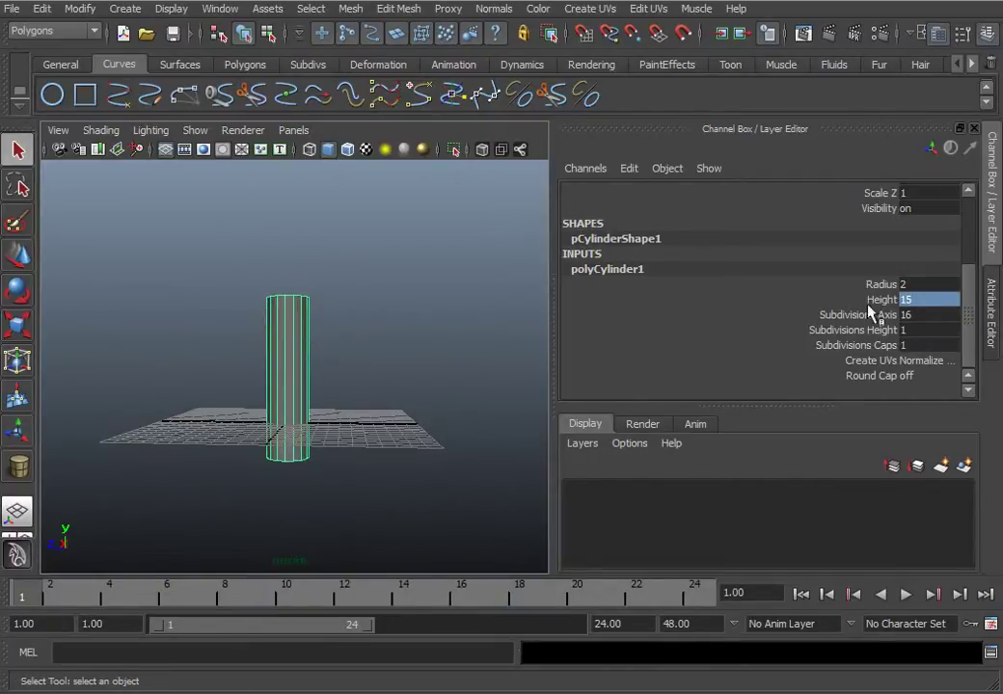
Set the cylinder's height to 20.
click(914, 298)
text(20)
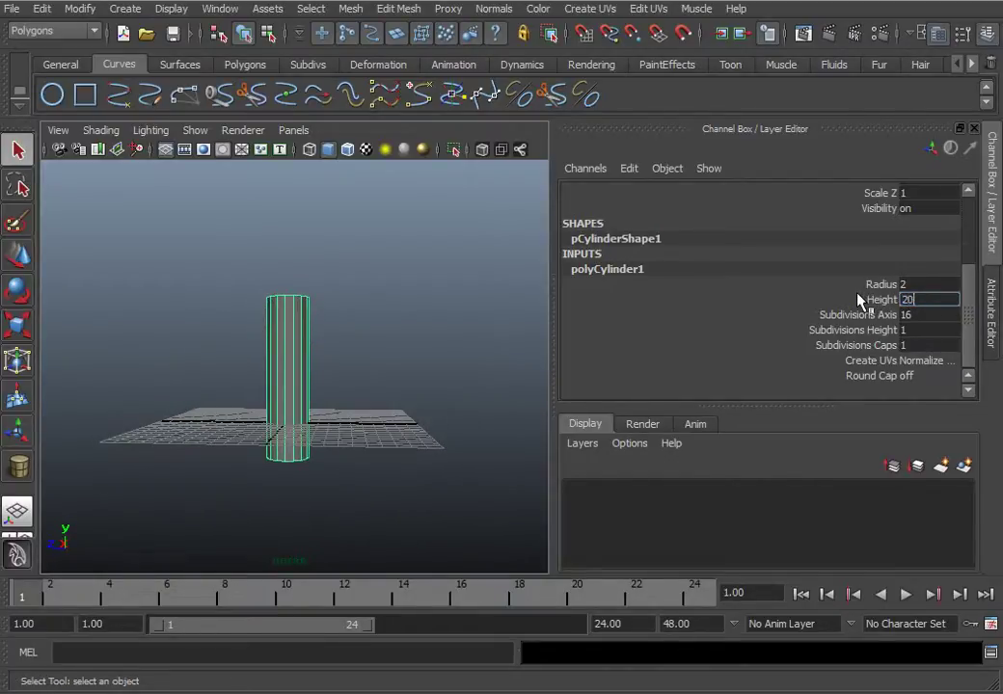
key(Return)
alt+drag(344, 258, 362, 349)
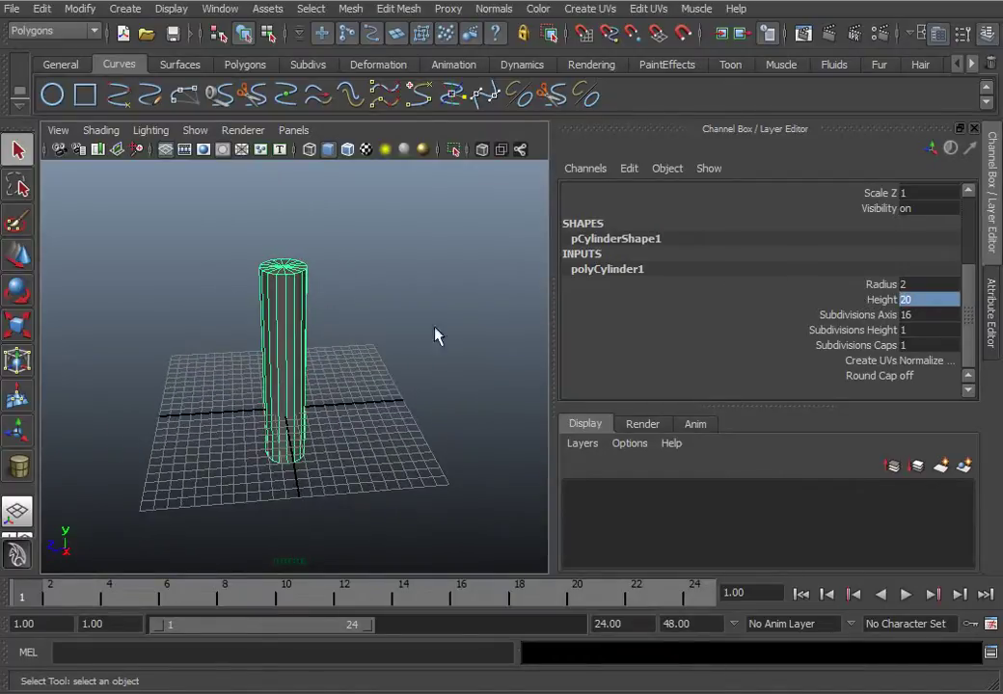
Try 12 axis subdivisions on the cylinder and set them back to 16.
click(918, 316)
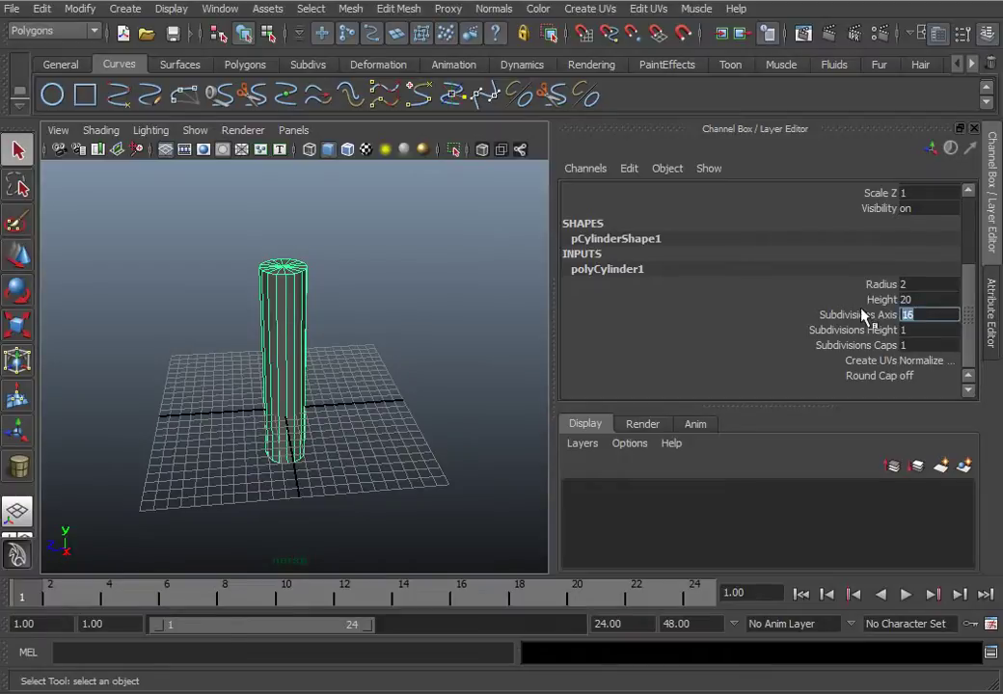
text(12)
key(Return)
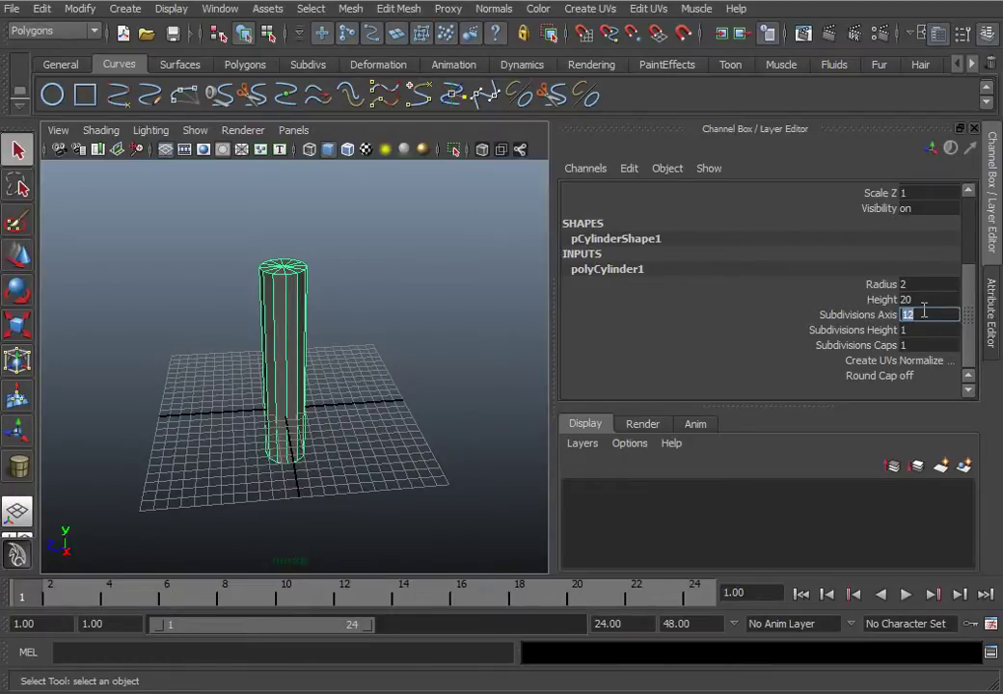
text(16)
key(Return)
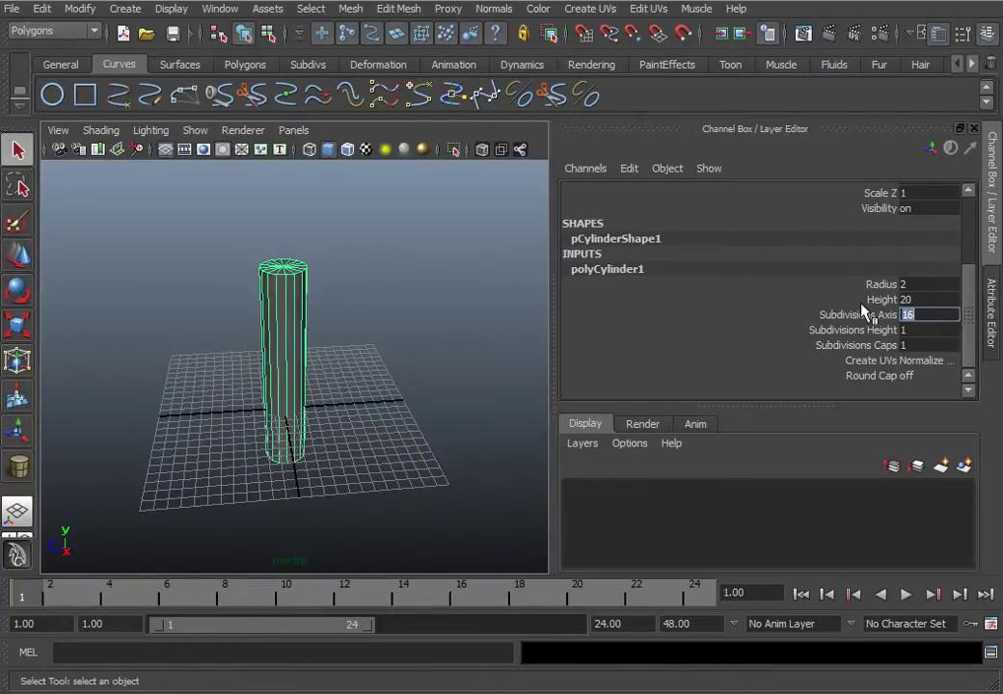
drag(824, 347, 818, 331)
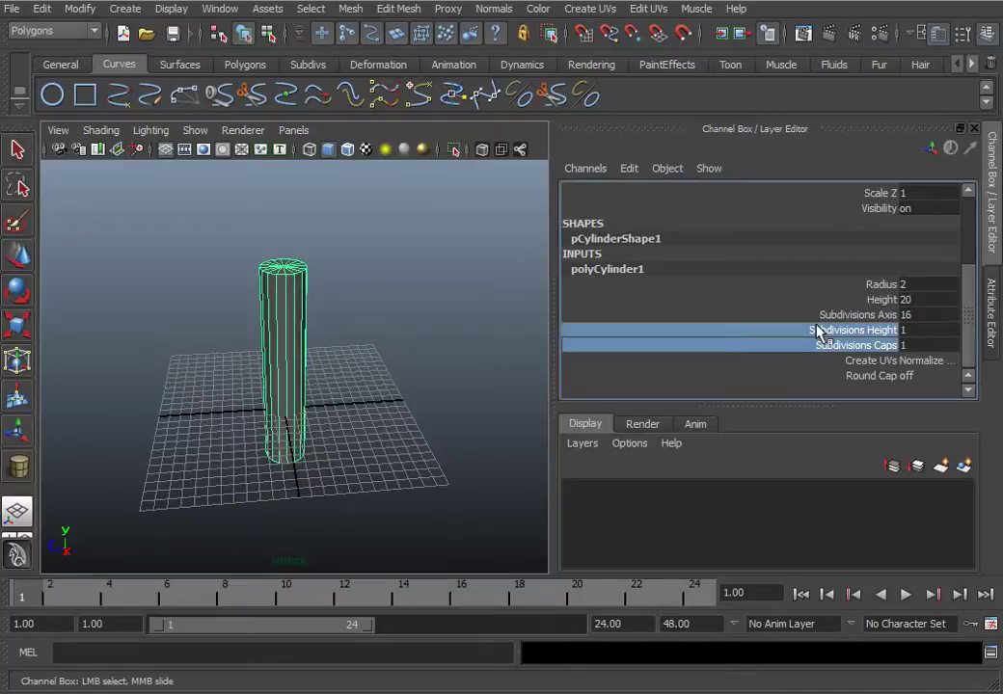
drag(976, 273, 976, 215)
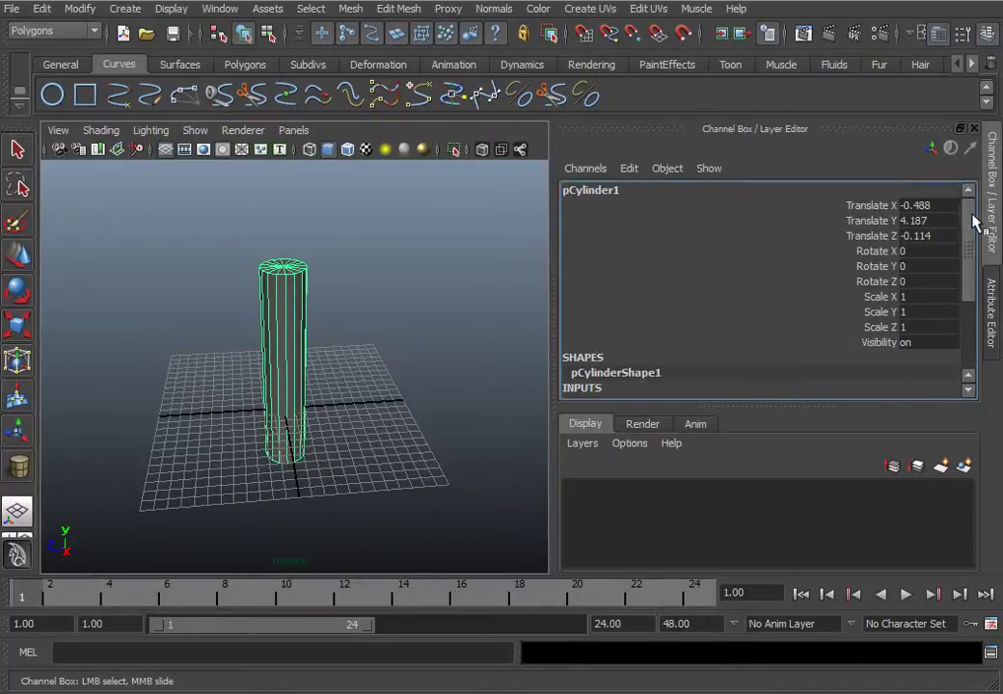
alt+drag(351, 347, 286, 329)
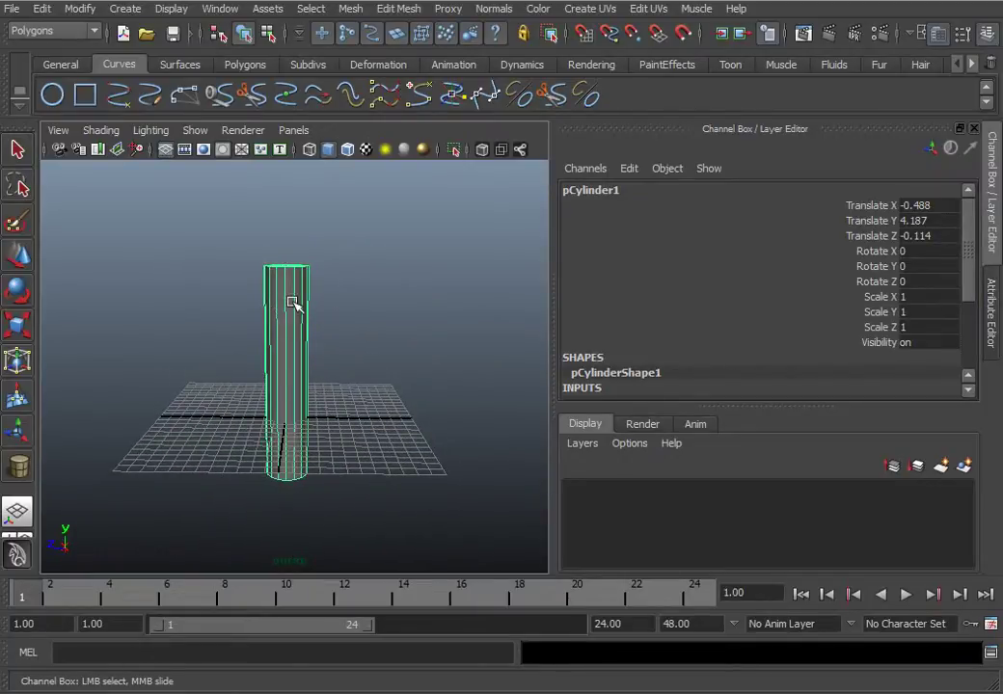
Duplicate the cylinder, activate the Move tool in the top view and undo the duplication.
key(ctrl+d)
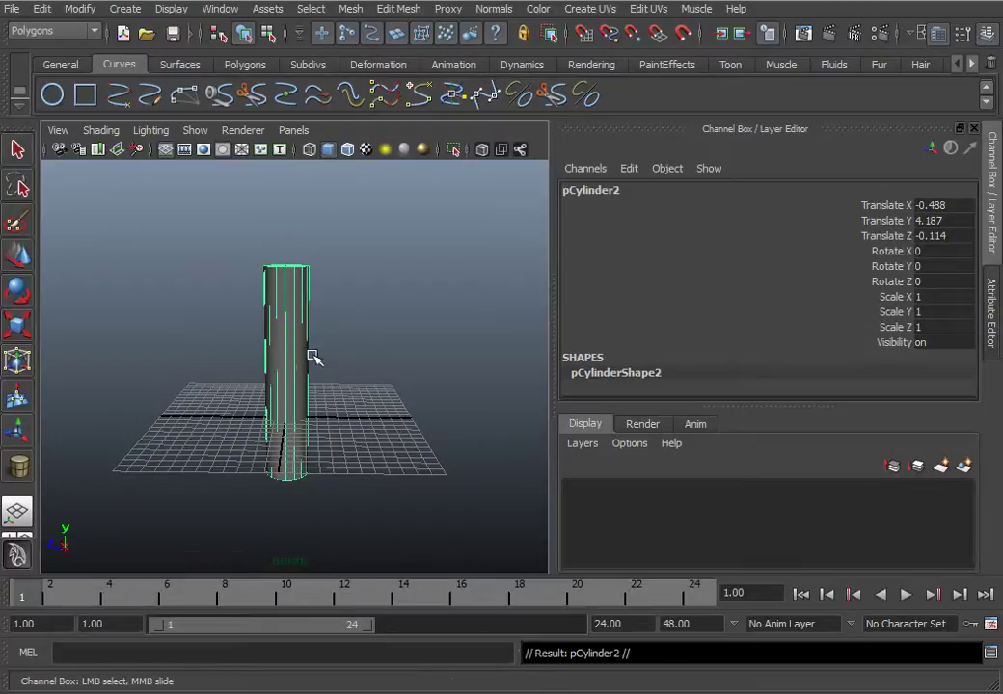
key(w)
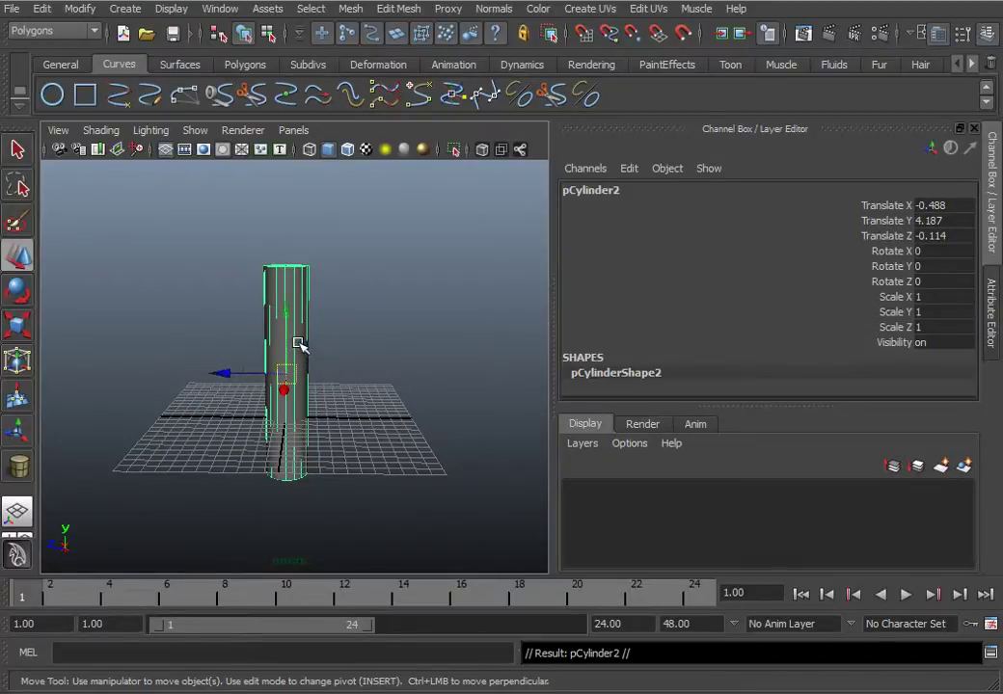
key(space)
key(space)
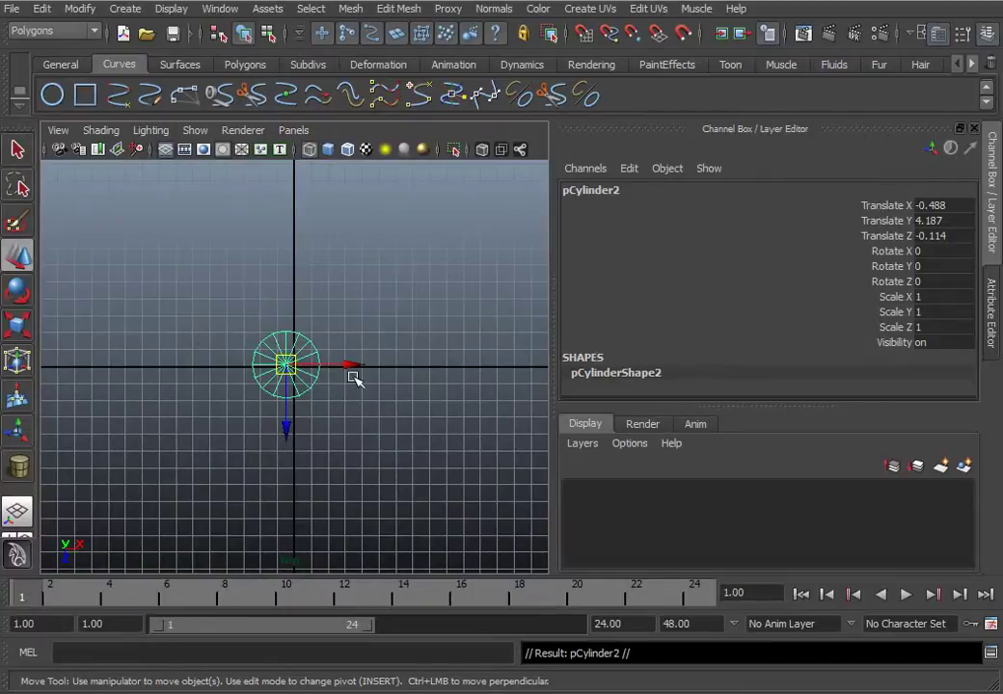
key(ctrl+z)
key(ctrl+z)
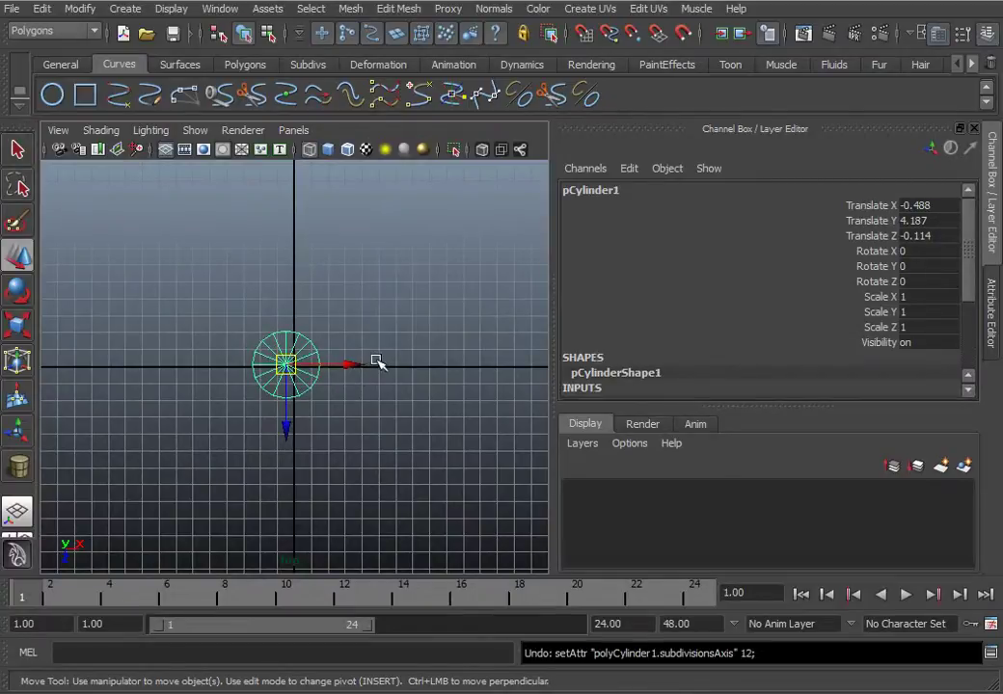
key(shift+z)
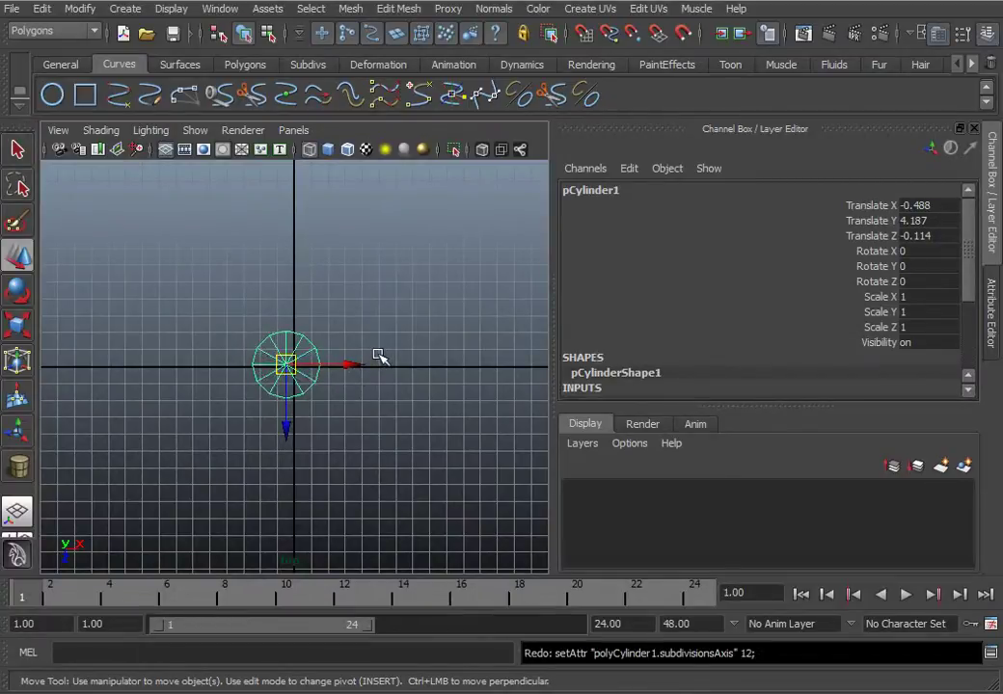
Try moving the cylinder along X to about 3.68 in the top view and undo the move.
drag(353, 364, 427, 369)
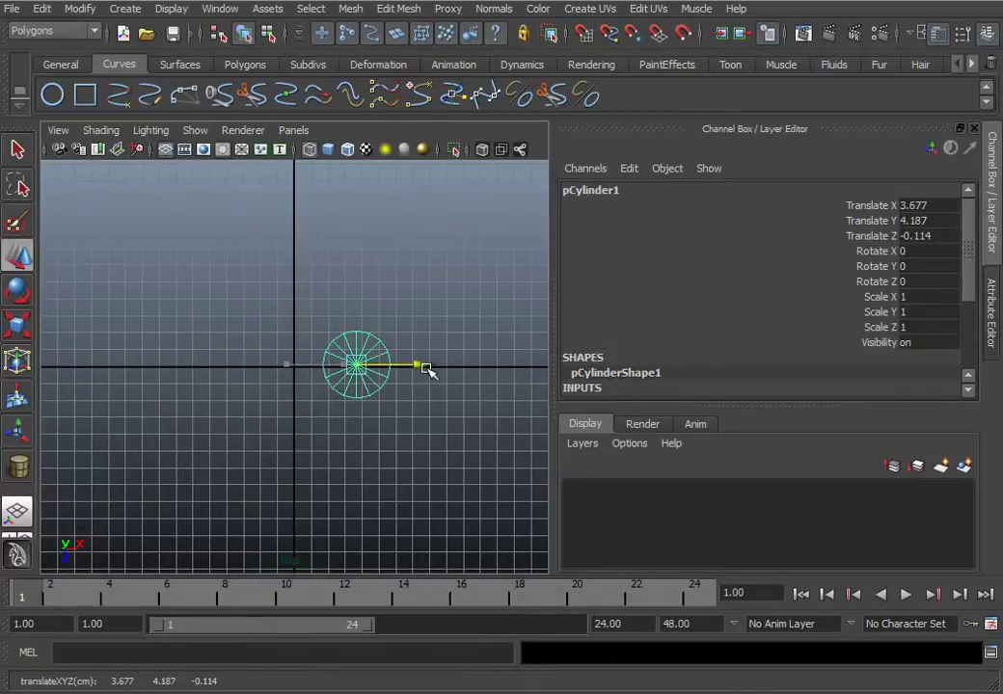
key(ctrl+z)
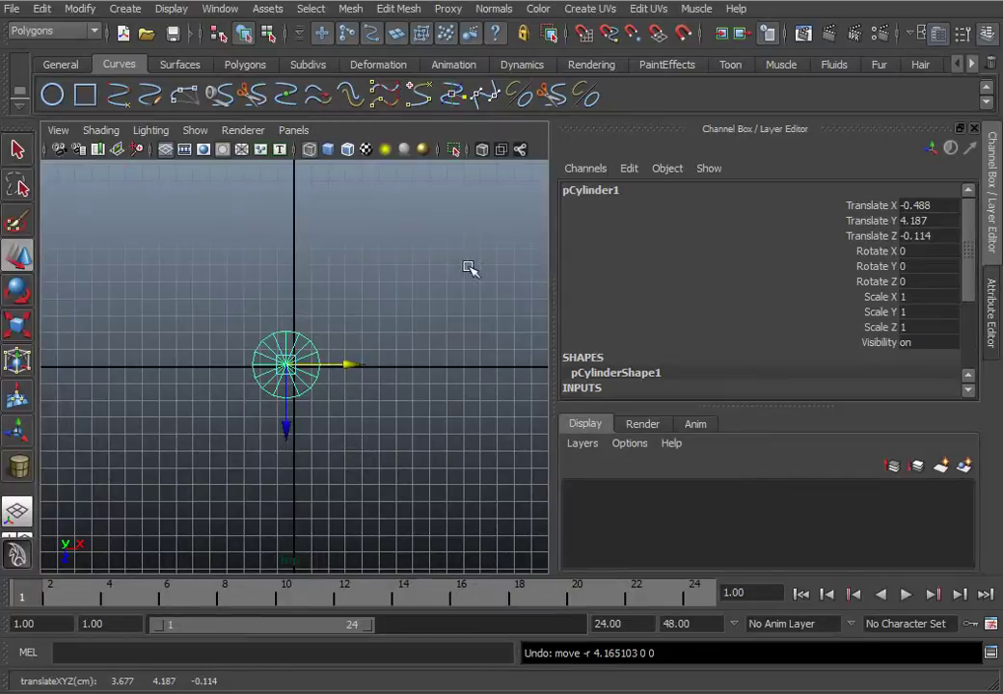
Turn on grid snapping and move the cylinder in the top view to the grid's origin at X 0, Z 0.
key(space)
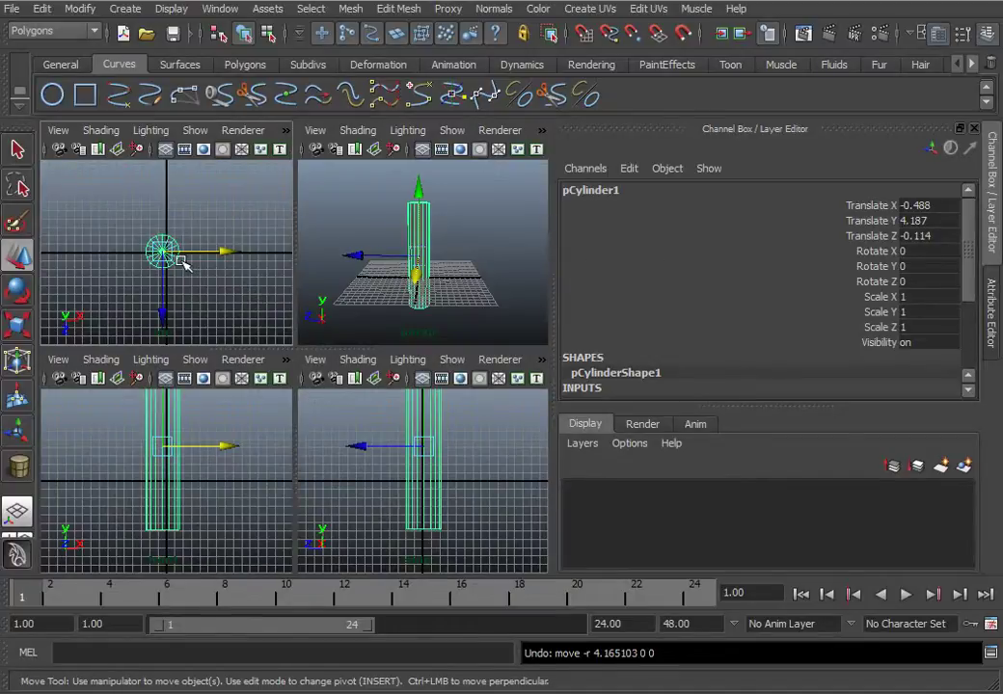
key(space)
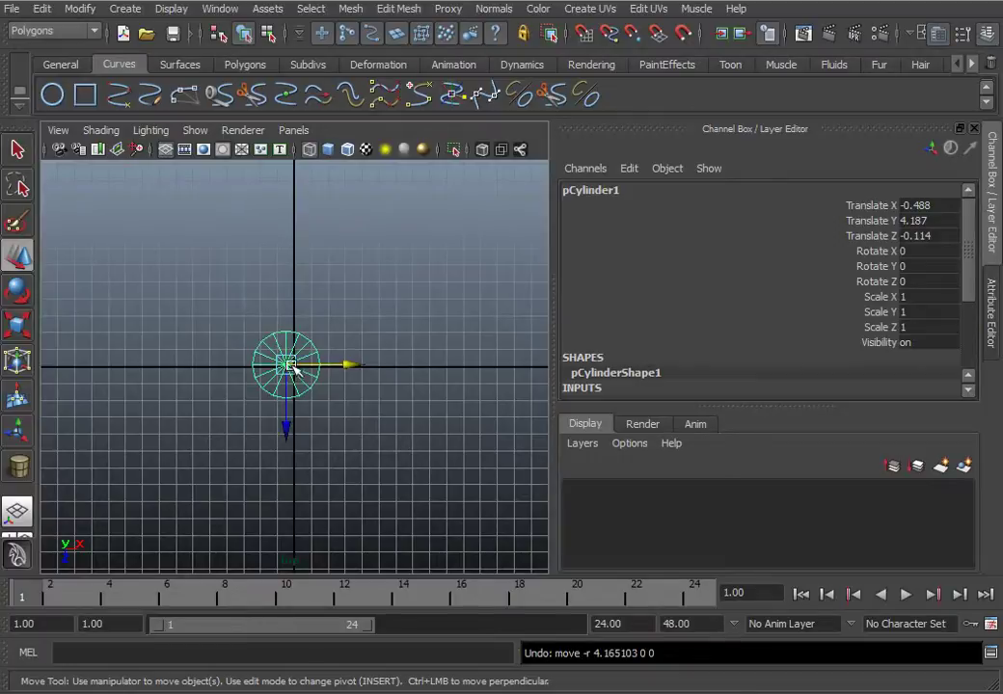
click(587, 37)
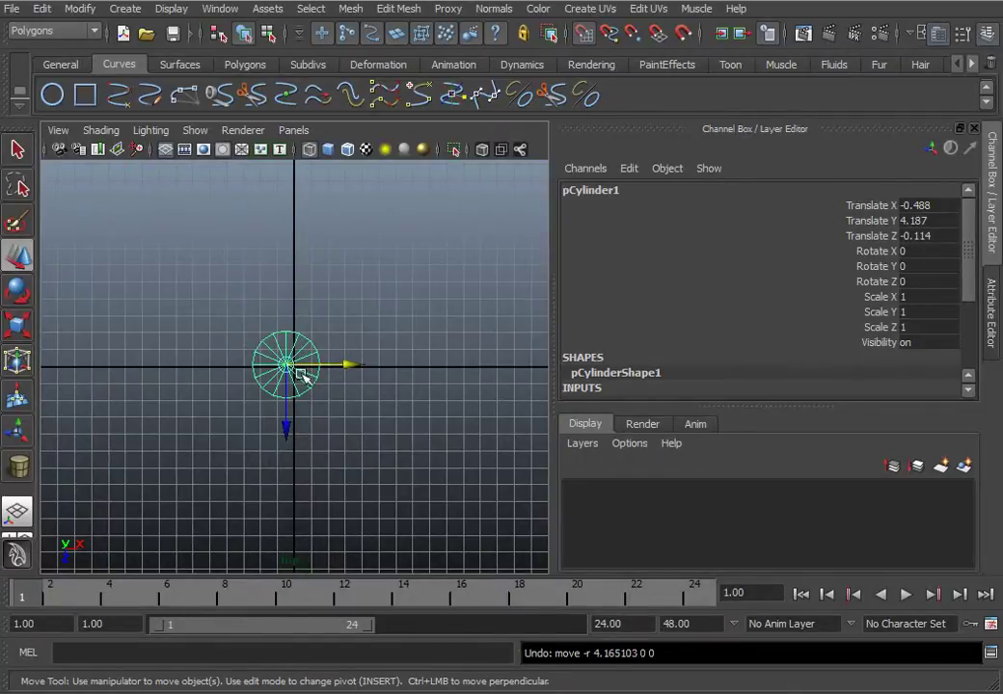
mouse_move(289, 370)
mouse_down()
mouse_move(283, 356)
mouse_move(319, 354)
mouse_move(297, 368)
mouse_up()
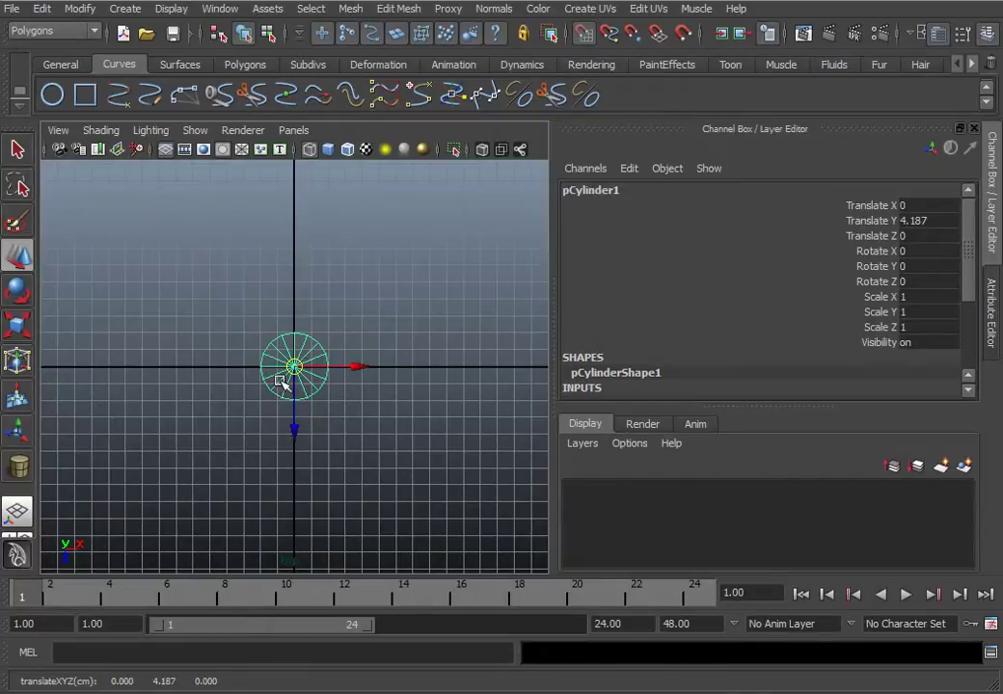
Snap the cylinder vertically to the grid in the front view so its Translate Y is 0.
scroll(309, 381, up, 5)
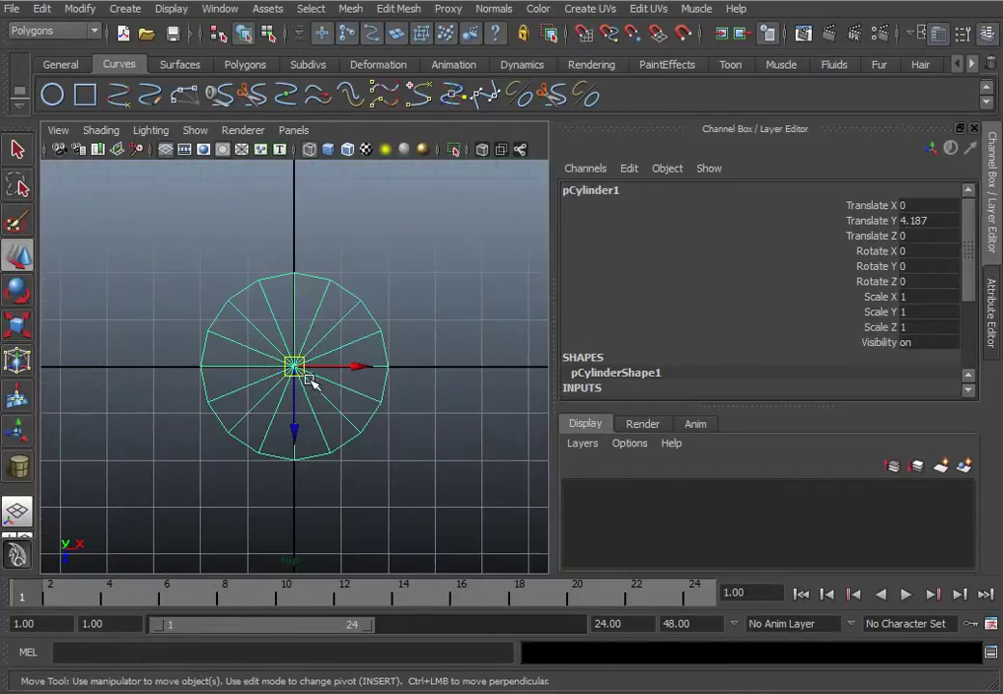
scroll(312, 382, down, 4)
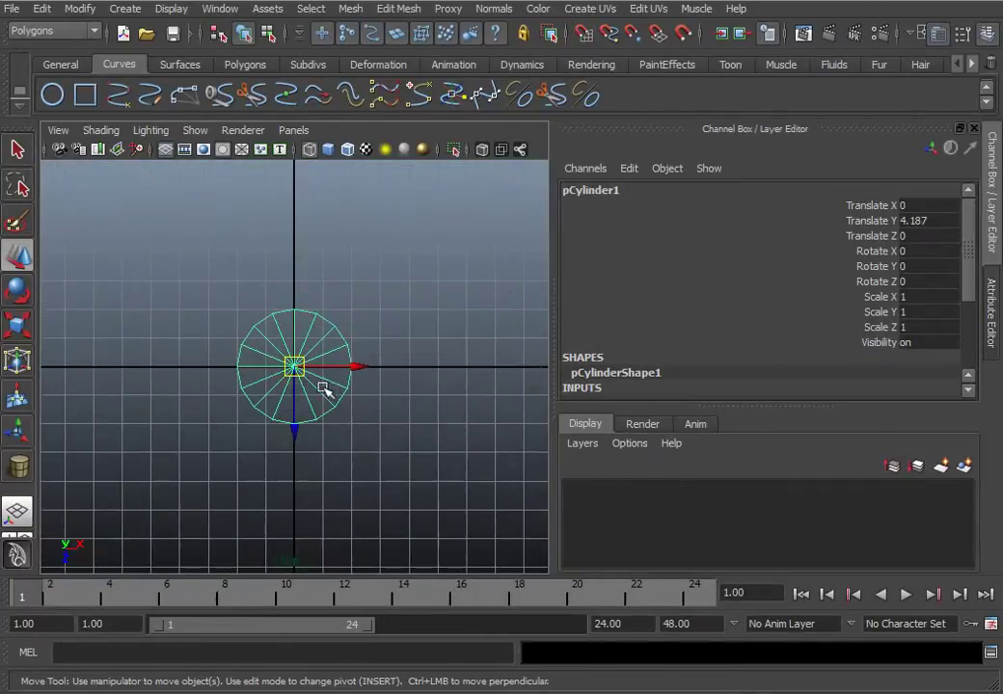
key(space)
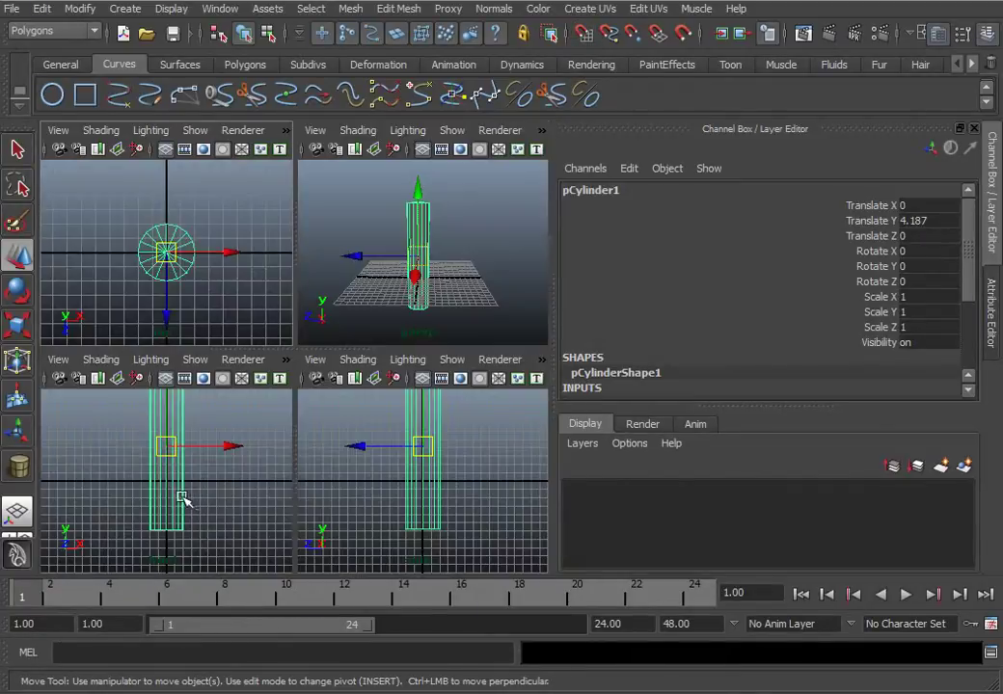
click(171, 450)
drag(171, 450, 173, 485)
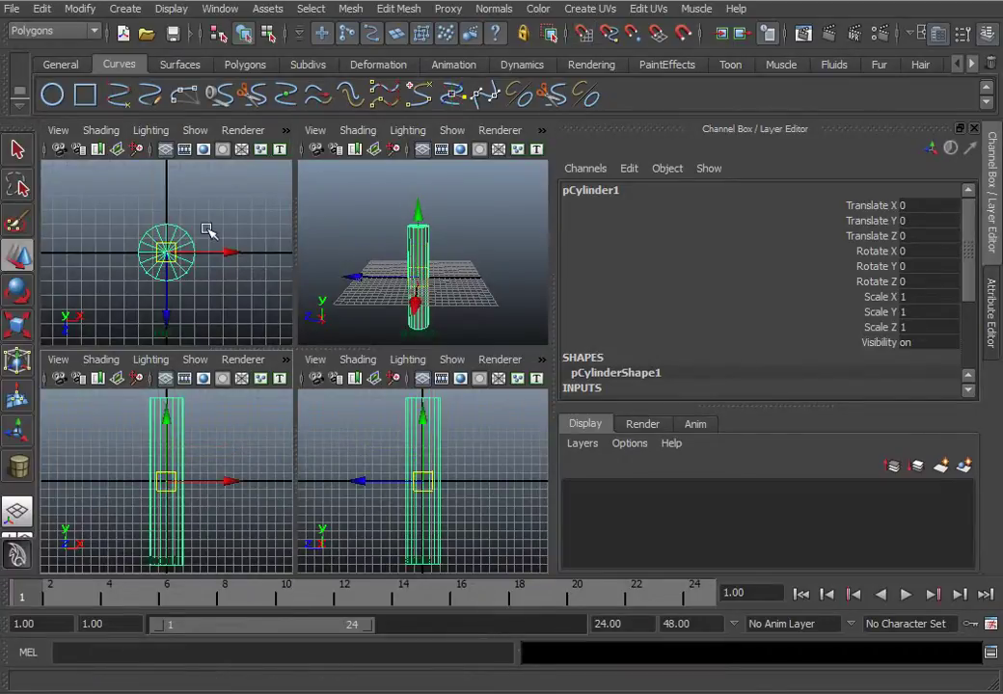
Duplicate the cylinder in the top view and snap the copy to Translate X -2, over the original's edge.
key(space)
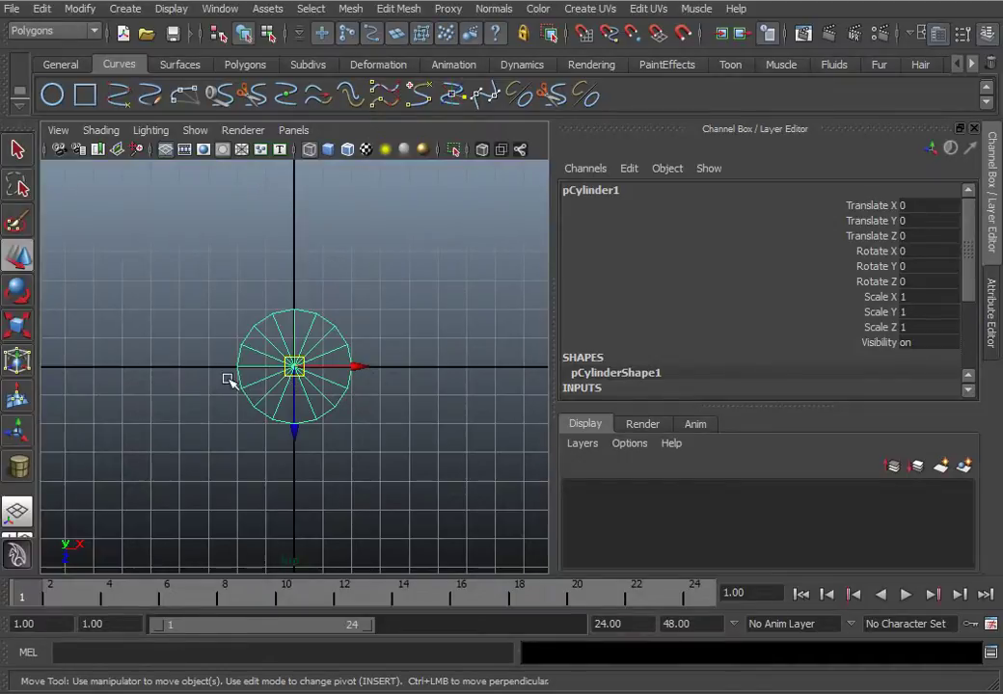
key(ctrl+d)
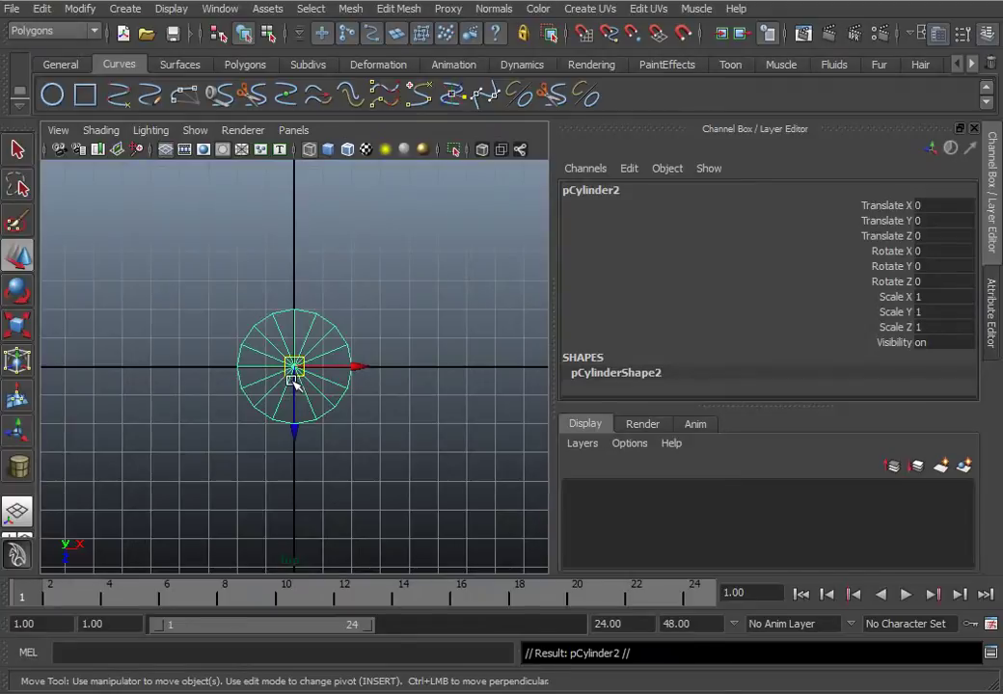
key(Insert)
drag(299, 372, 239, 373)
key(Insert)
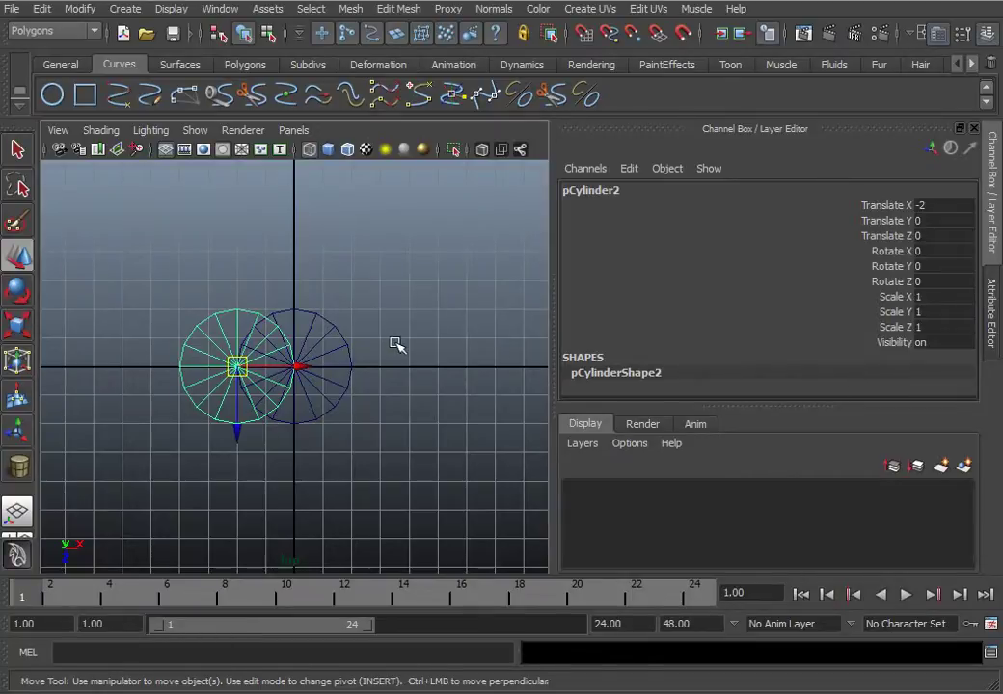
Try a Scale X and Scale Z of 0.1 on the duplicated cylinder.
click(928, 295)
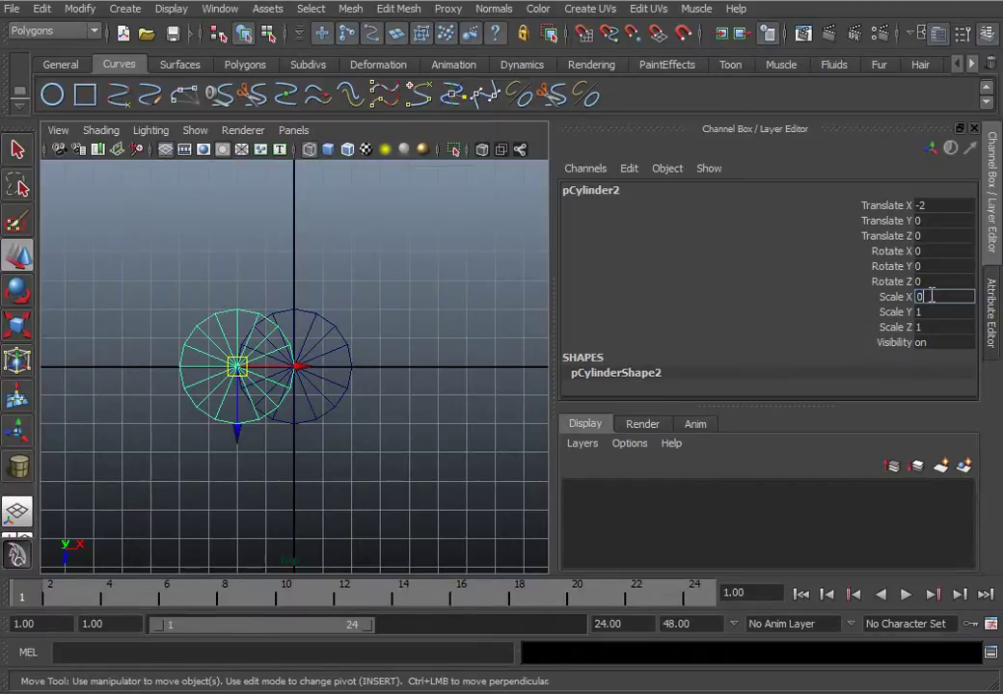
text(0.1)
key(Return)
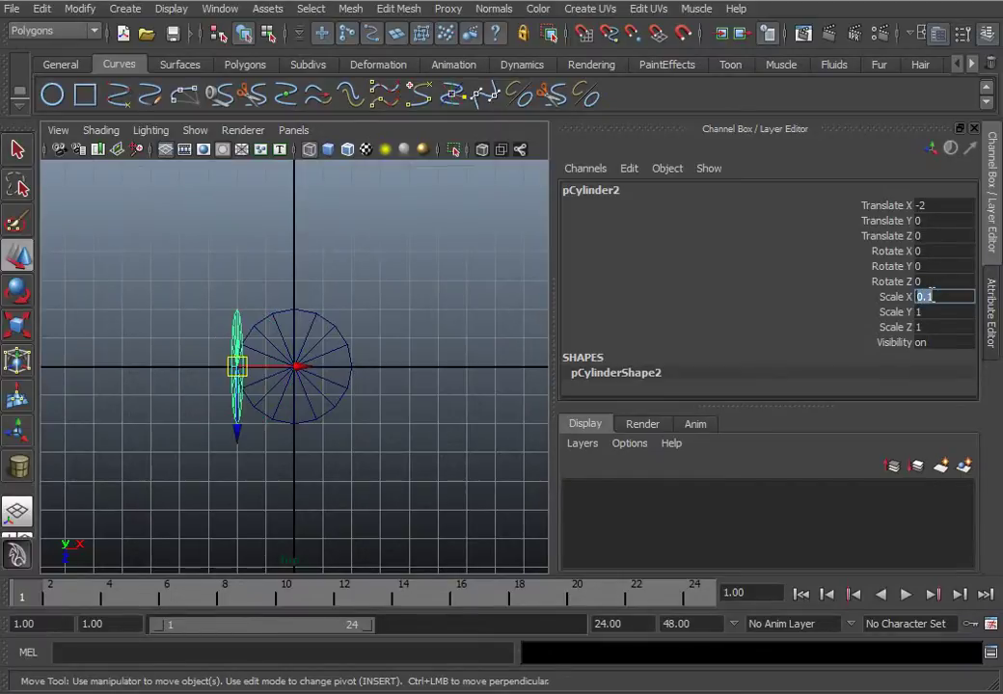
click(922, 328)
text(0)
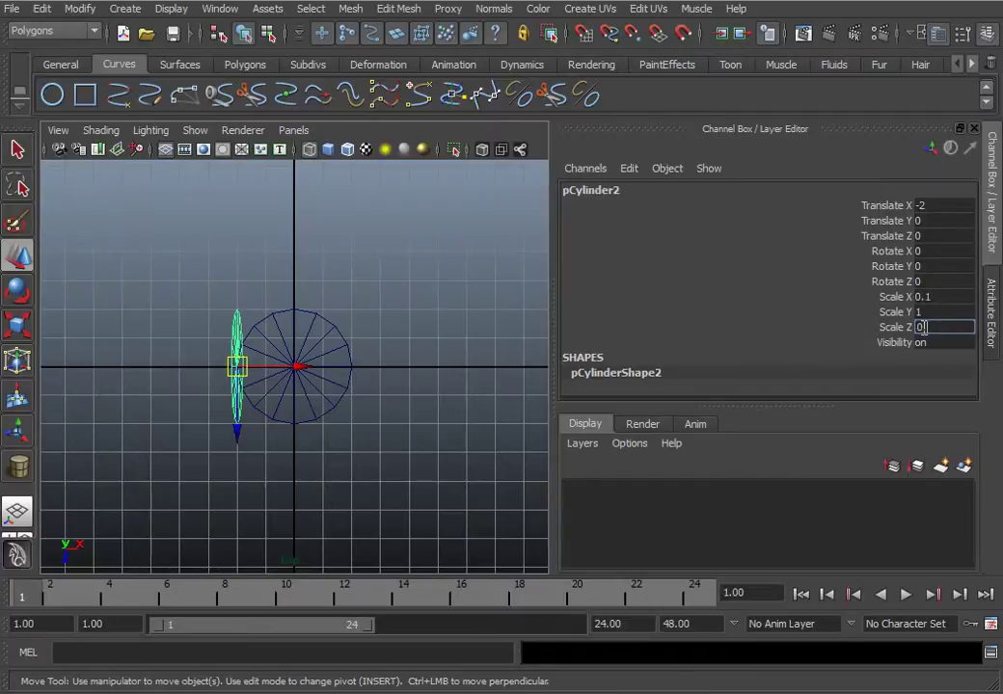
text(.1)
key(Return)
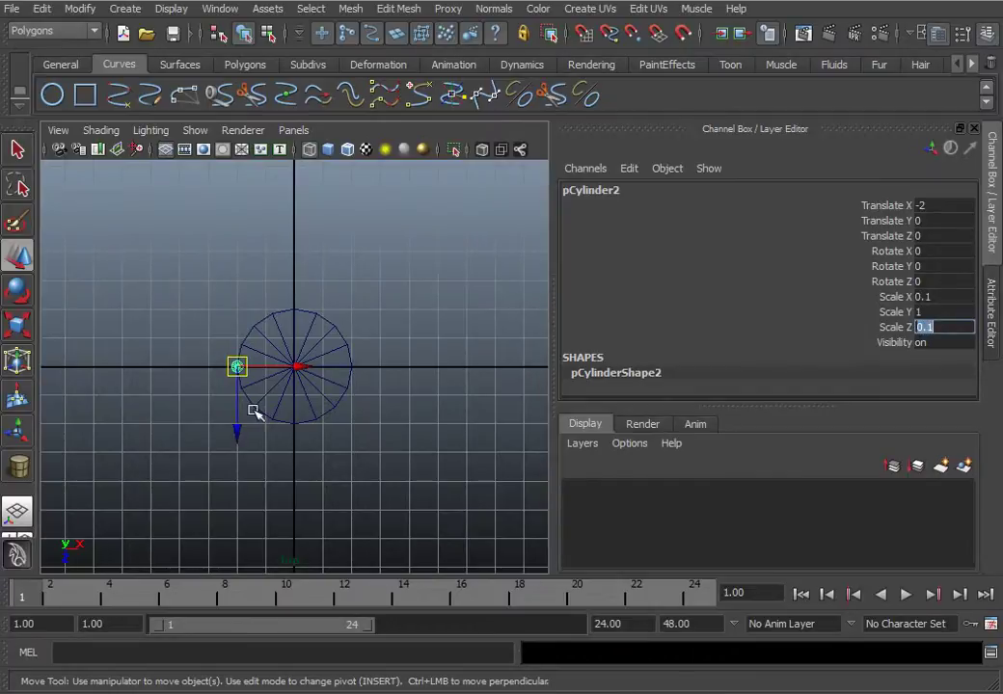
Set the duplicated cylinder's Scale Z and Scale X to 0.2.
scroll(254, 412, up, 3)
alt+middle_drag(239, 383, 276, 383)
scroll(183, 326, down, 2)
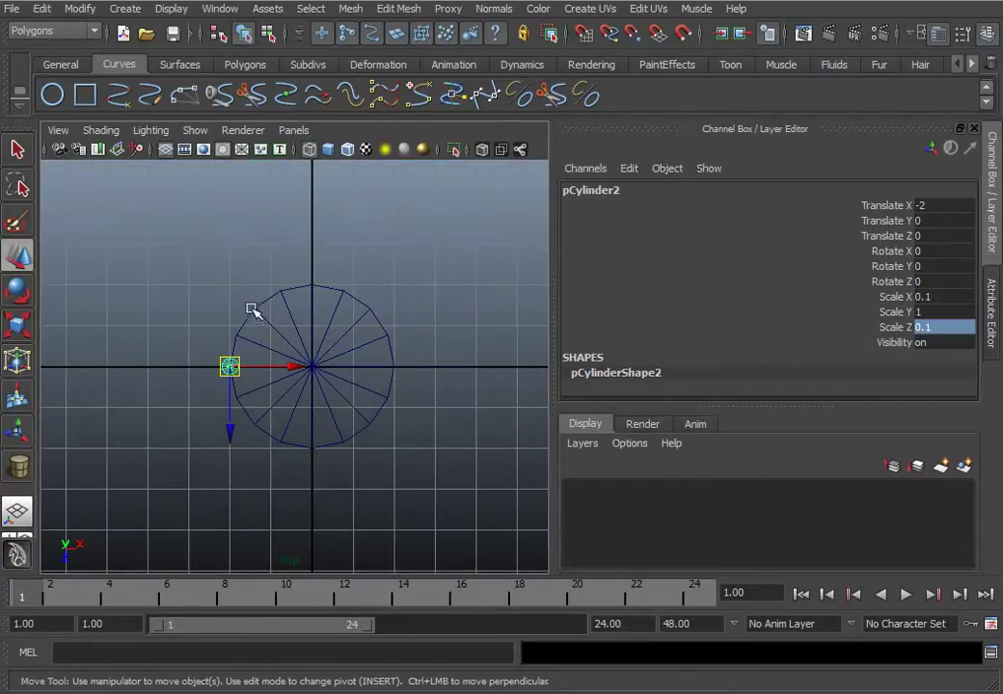
click(945, 328)
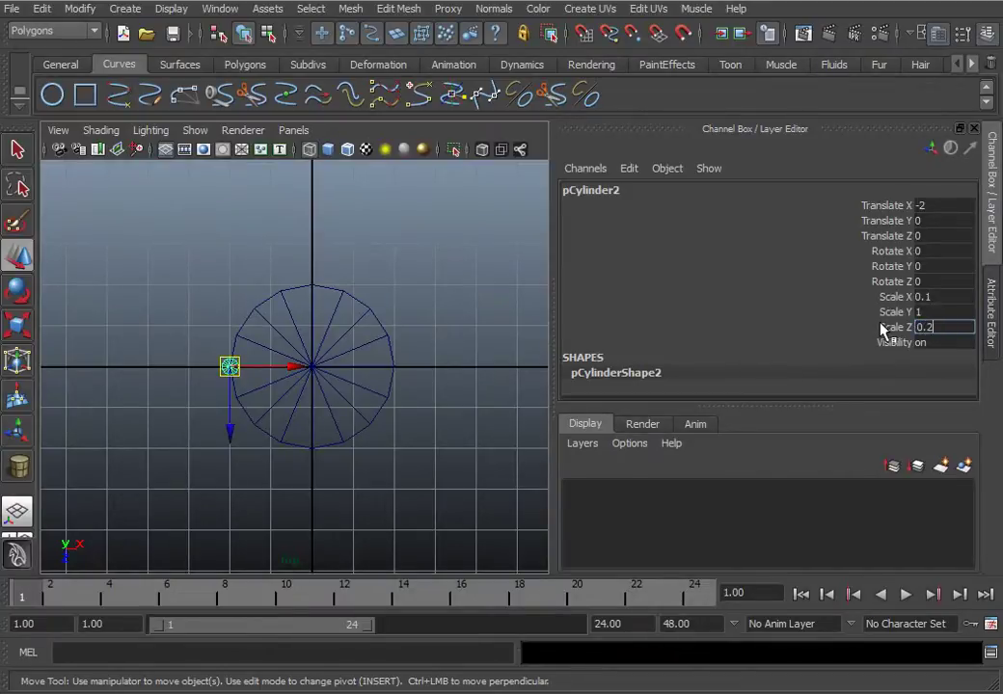
key(Return)
click(952, 295)
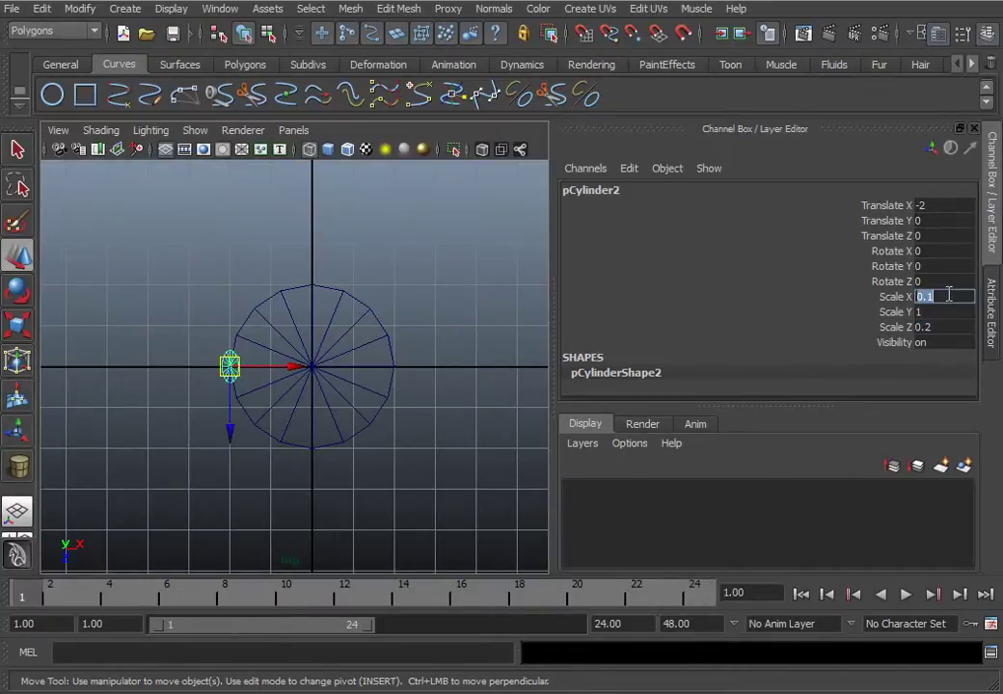
text(0.2)
key(Return)
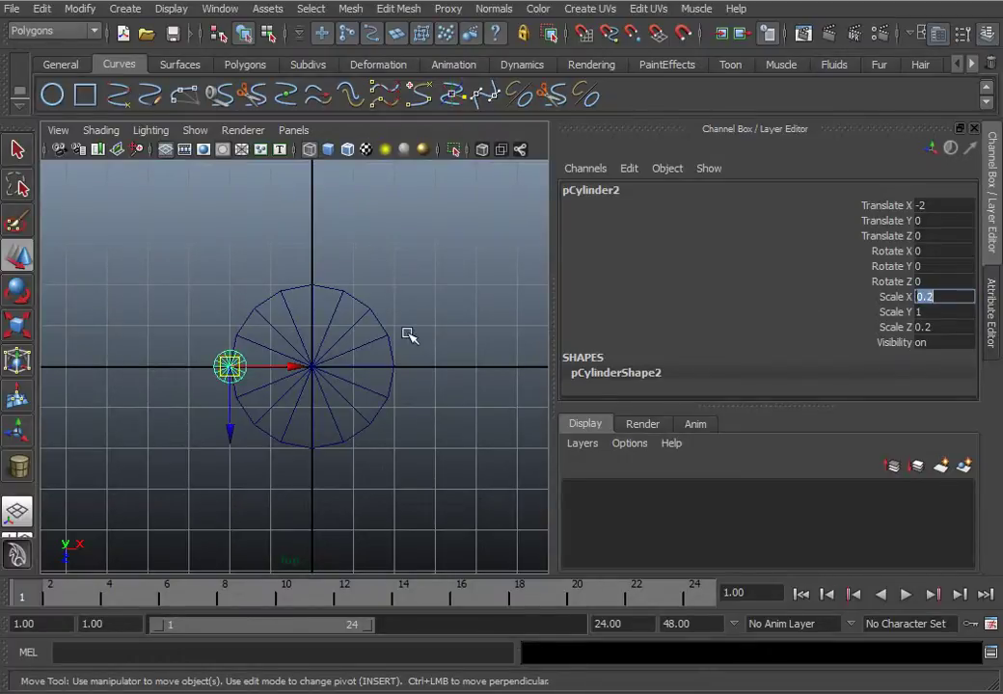
Examine in the perspective view how the thin and large cylinders overlap at their upper ends, with both selected.
key(space)
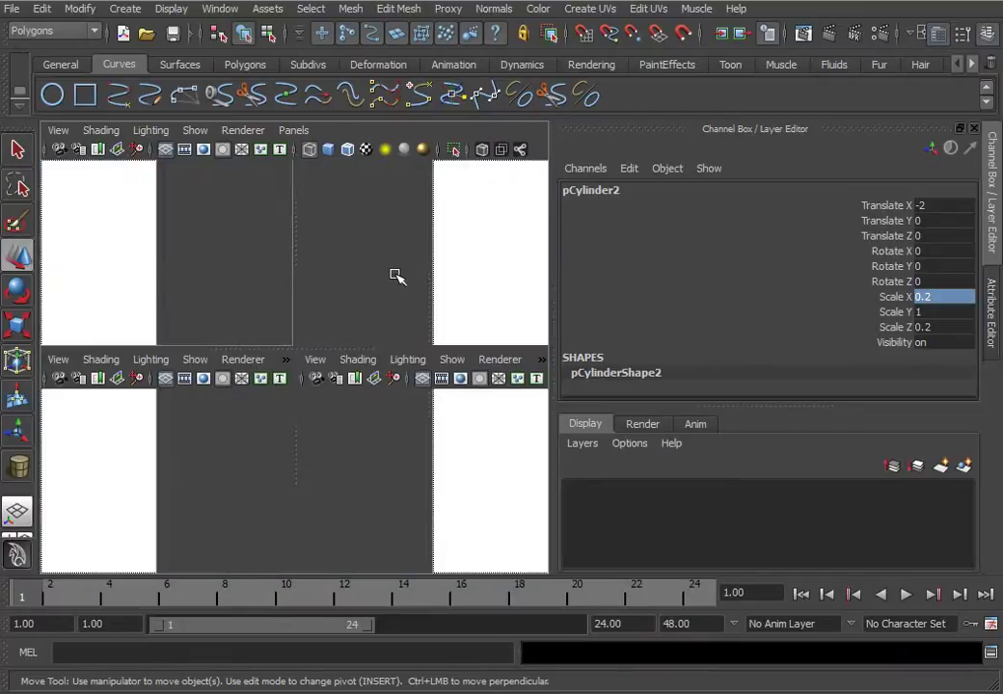
key(space)
alt+drag(249, 325, 457, 340)
scroll(285, 373, up, 5)
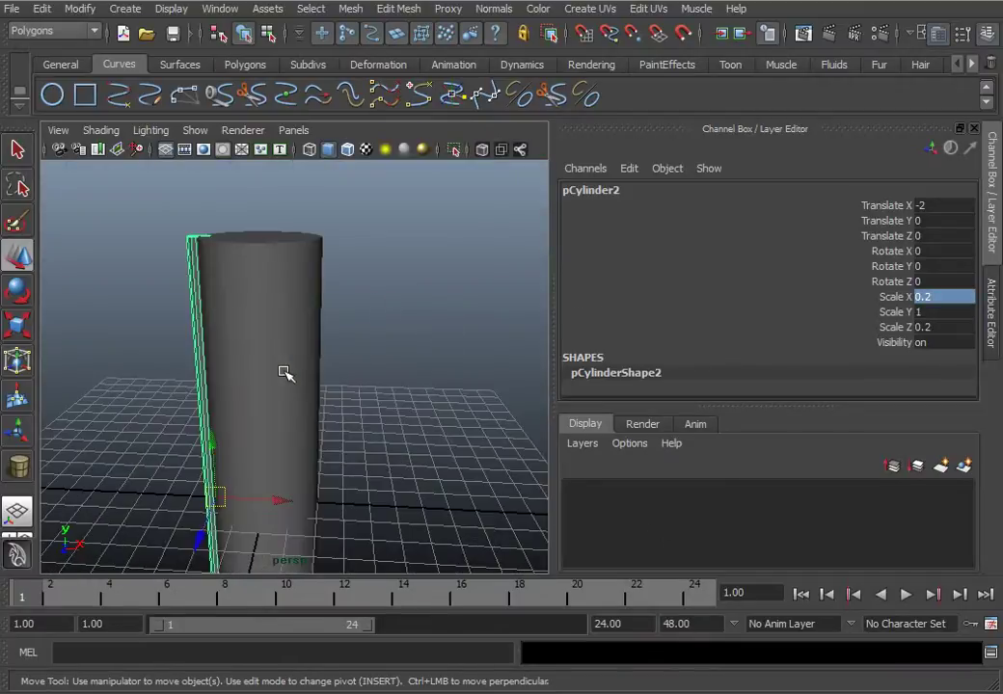
alt+drag(284, 373, 312, 348)
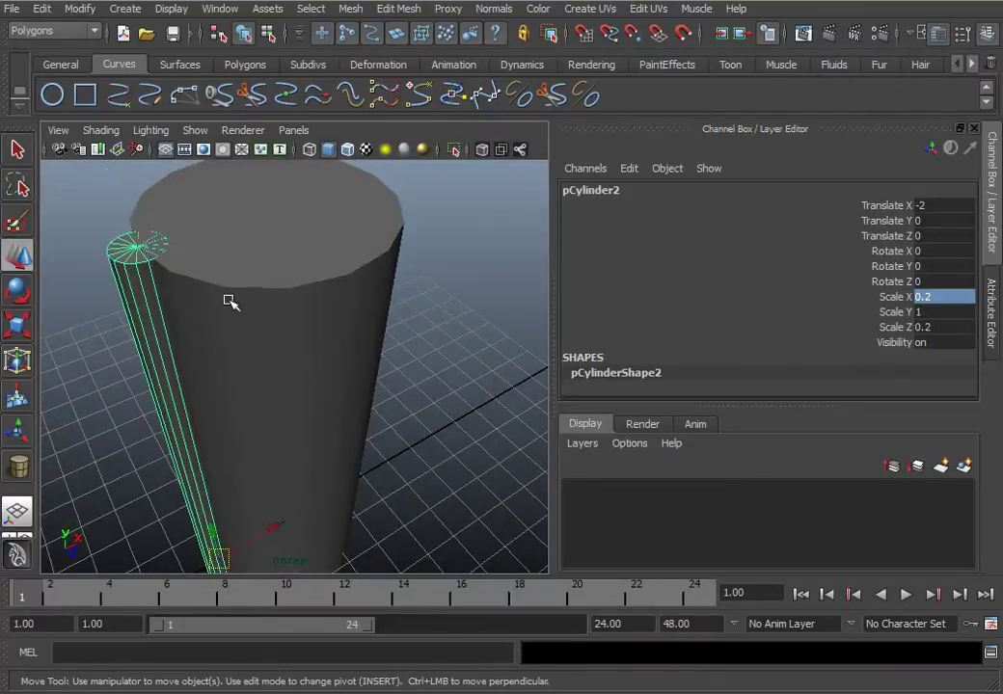
alt+middle_drag(230, 302, 301, 322)
scroll(297, 320, up, 5)
alt+middle_drag(249, 253, 270, 324)
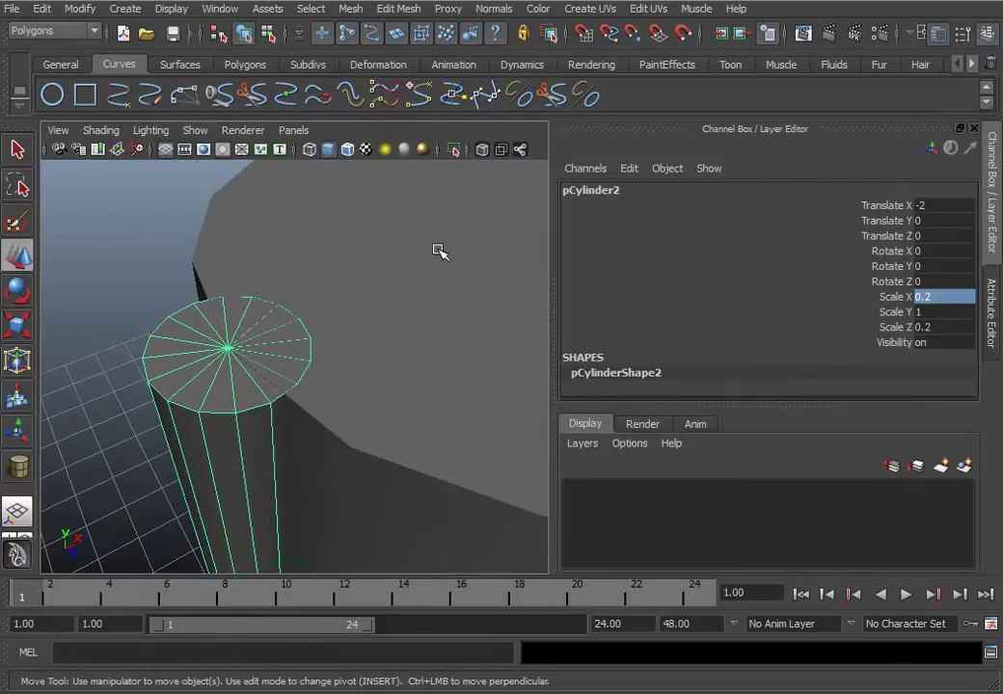
click(440, 251)
shift+click(186, 382)
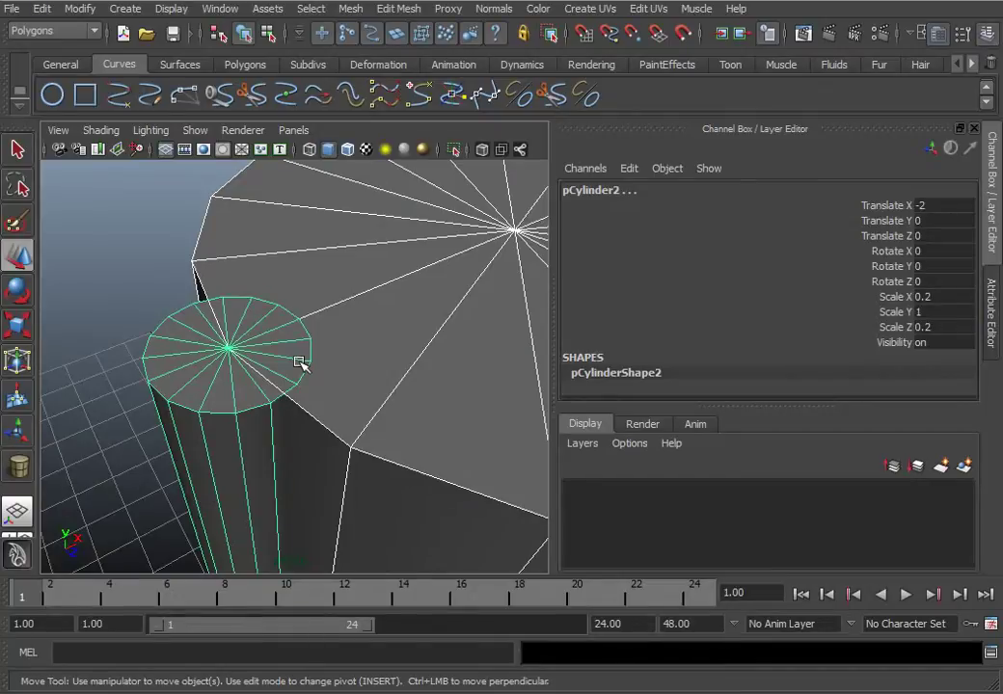
alt+drag(311, 354, 293, 309)
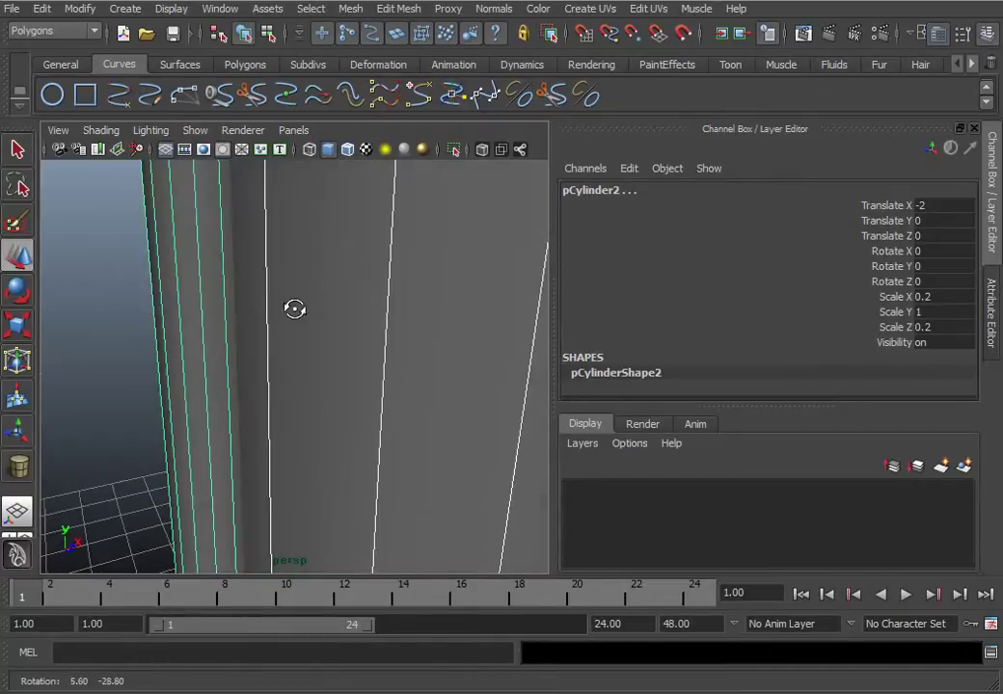
alt+middle_drag(293, 308, 321, 387)
alt+drag(321, 387, 281, 312)
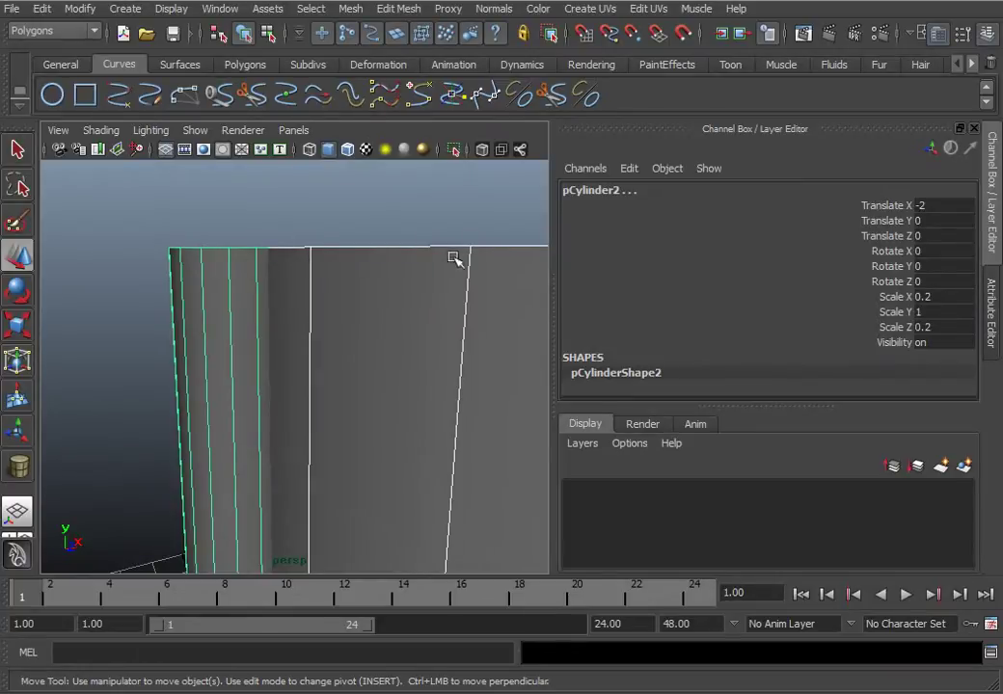
alt+drag(189, 265, 273, 259)
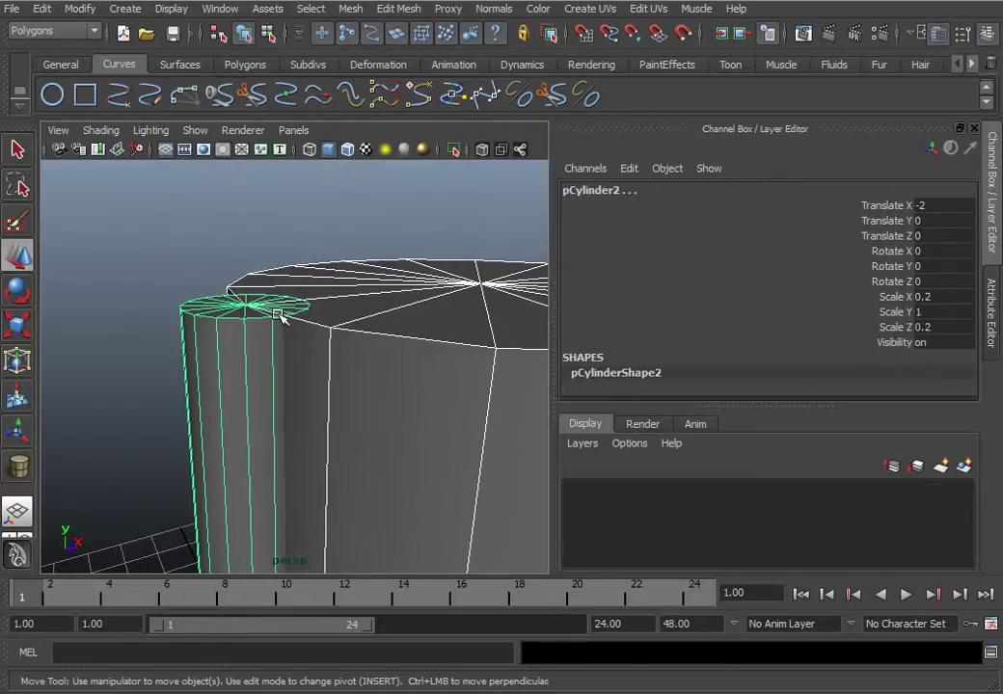
alt+drag(279, 316, 242, 426)
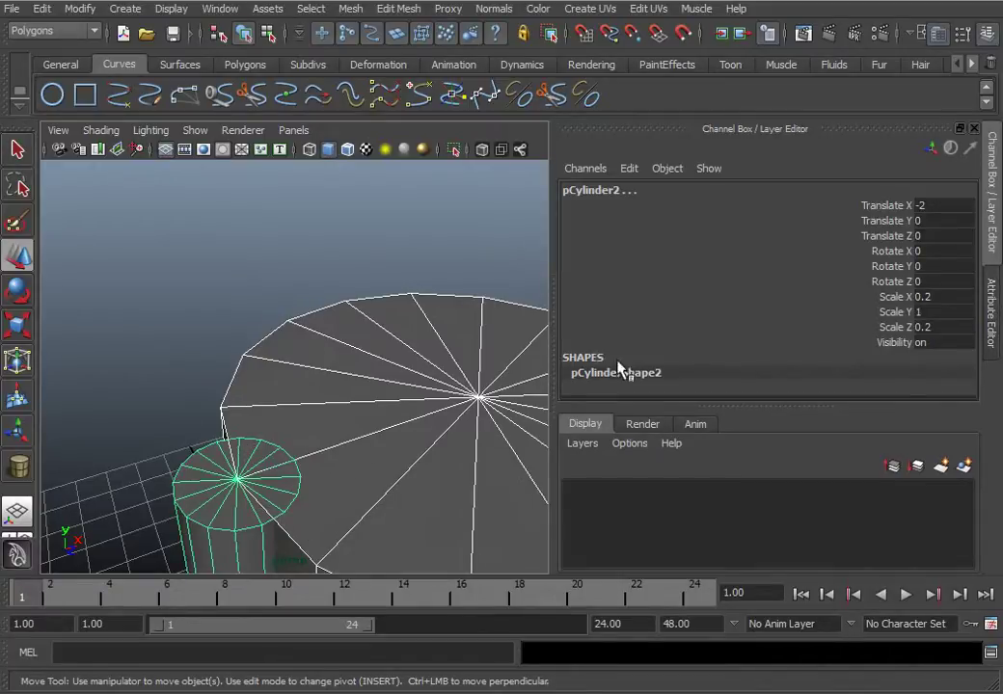
Try a Scale Y of 1.2 with both cylinders selected and undo it.
double_click(897, 312)
text(1.2)
key(Return)
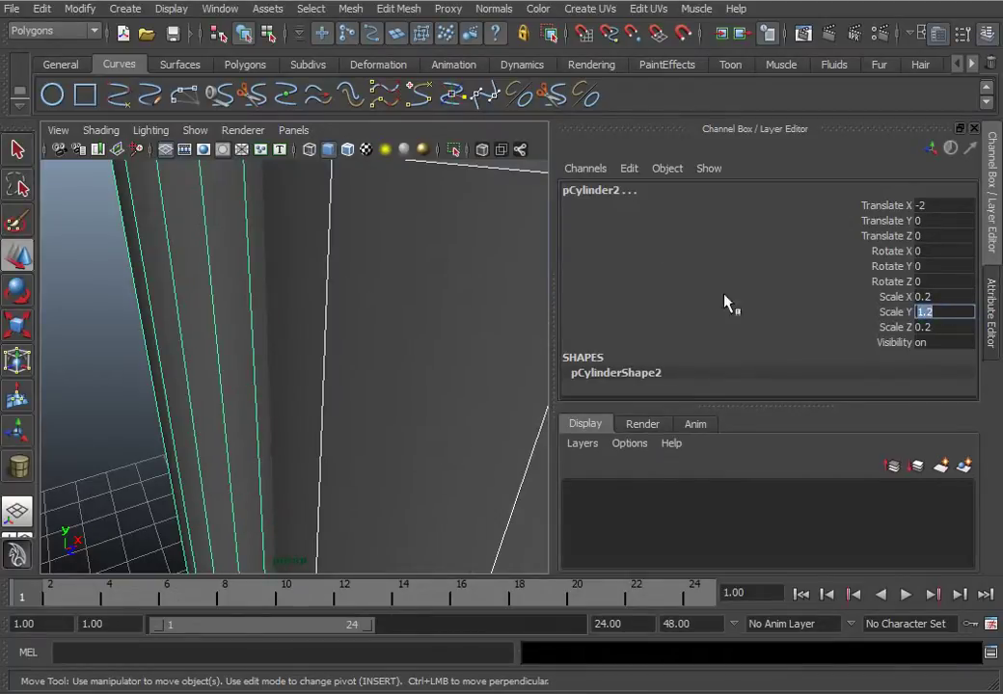
click(98, 309)
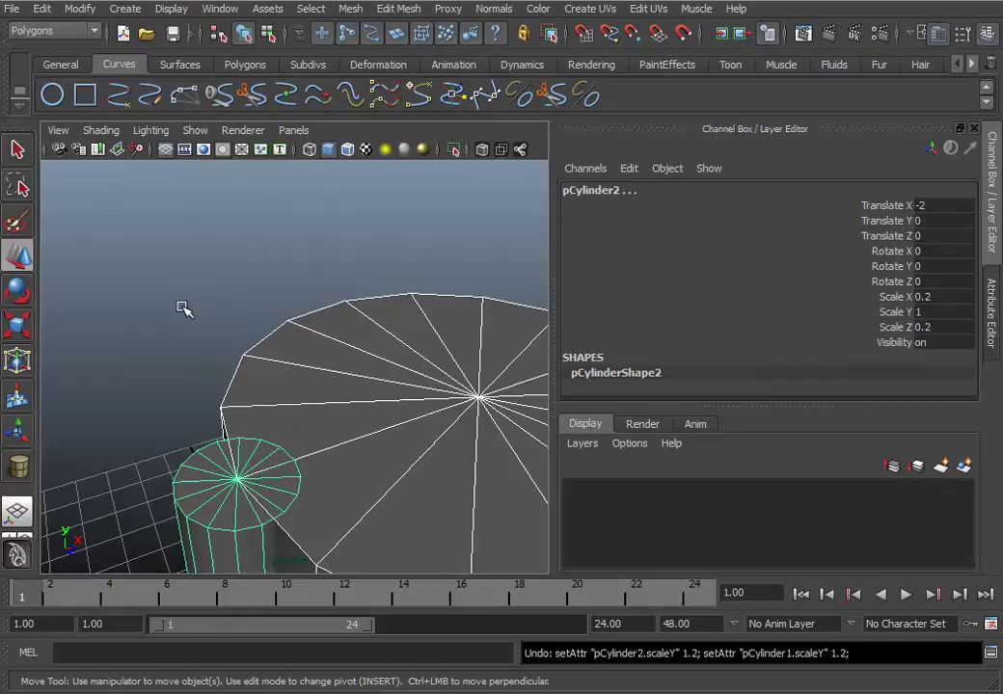
Select only the thin cylinder, set its Scale Y to 1.2 and check how it extends past the large cylinder's ends.
click(219, 459)
click(97, 401)
click(215, 497)
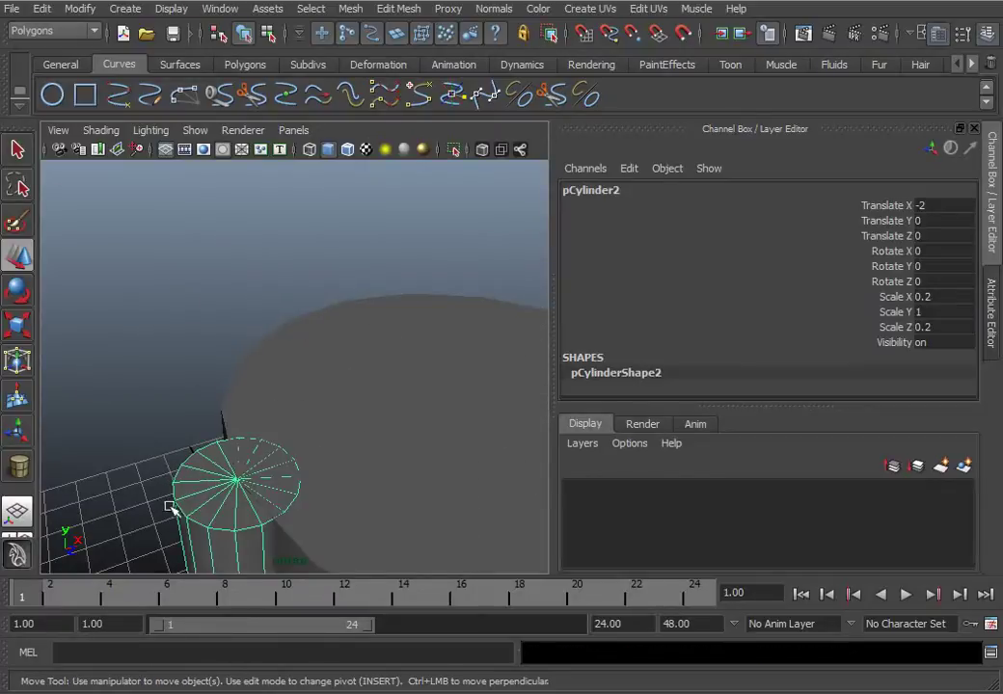
double_click(921, 312)
text(1.8)
key(Return)
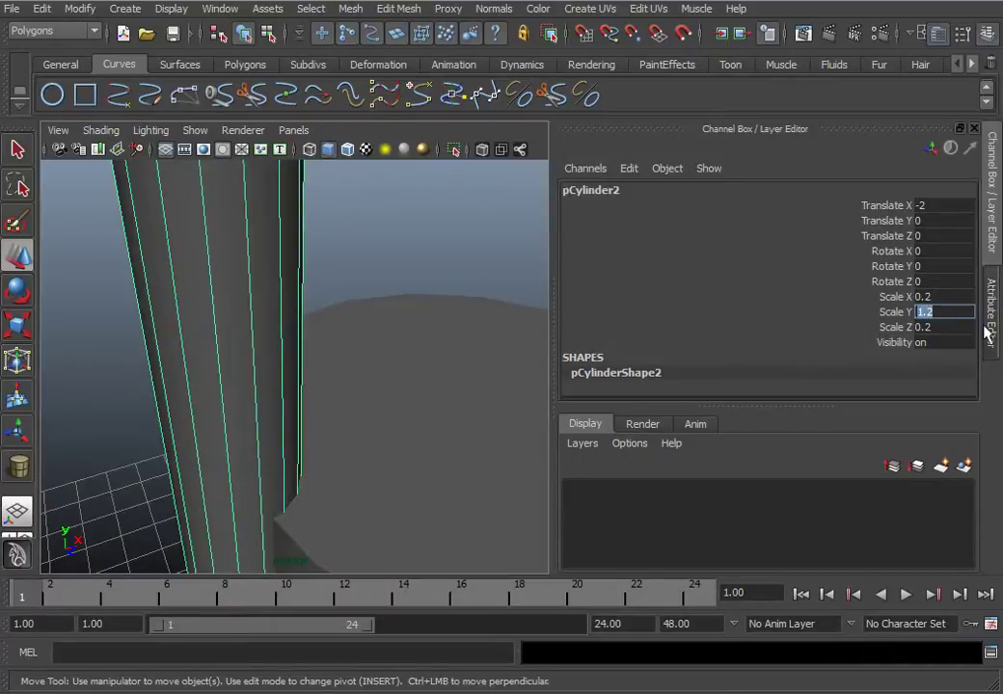
key(f)
alt+drag(315, 457, 331, 408)
alt+middle_drag(365, 489, 343, 380)
alt+middle_drag(318, 300, 350, 488)
alt+drag(343, 302, 253, 343)
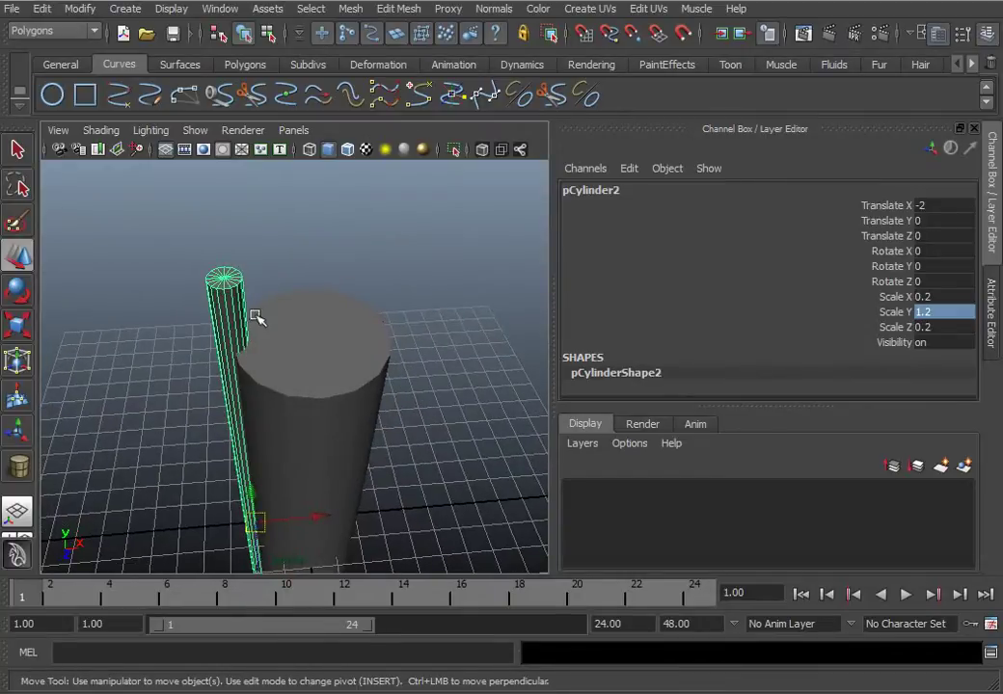
alt+drag(295, 403, 280, 305)
Move the thin cylinder's pivot in the top view to the grid's origin at the large cylinder's centre.
key(space)
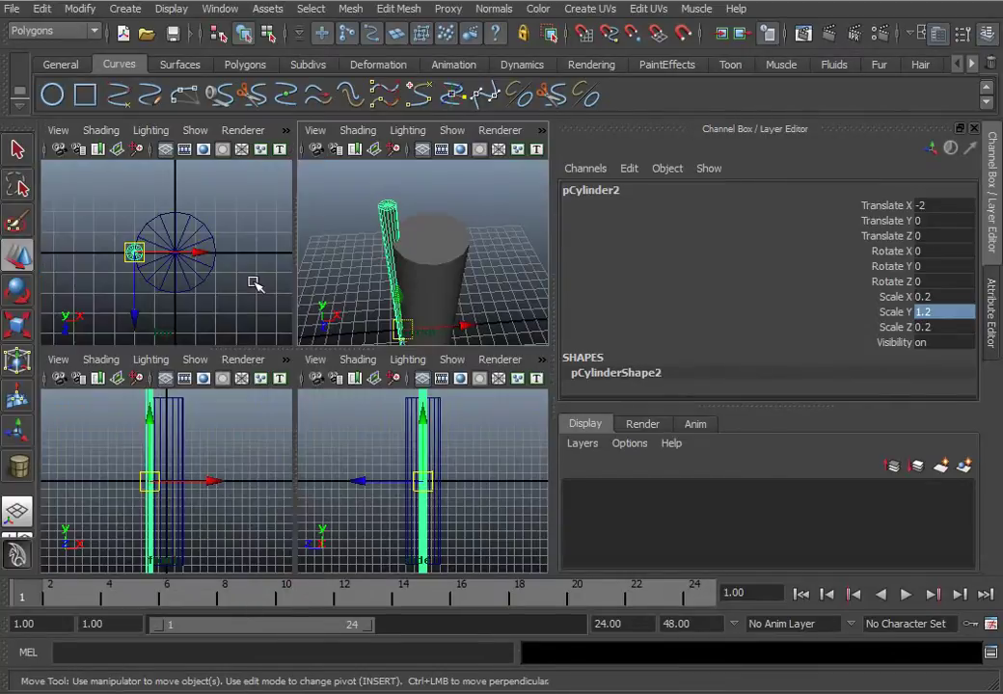
key(space)
scroll(321, 338, up, 3)
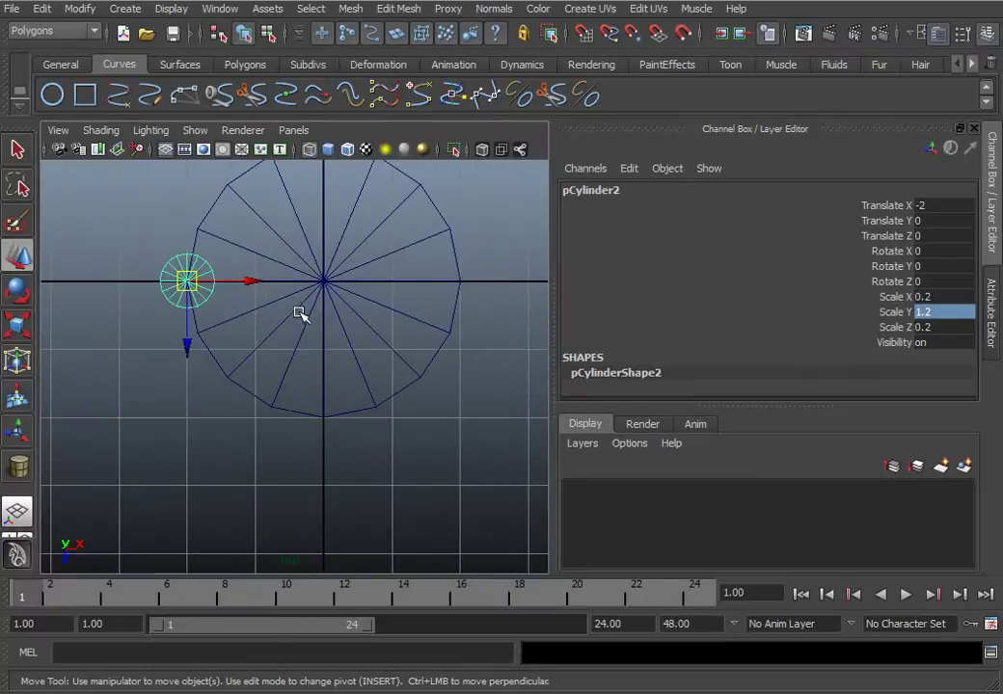
alt+middle_drag(300, 313, 316, 385)
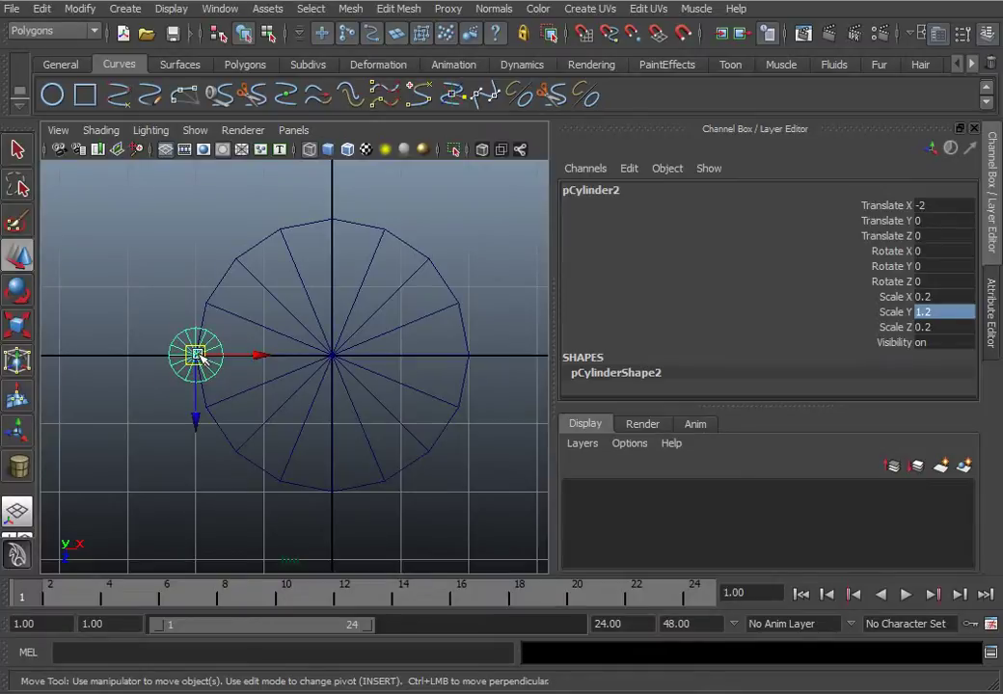
key(Insert)
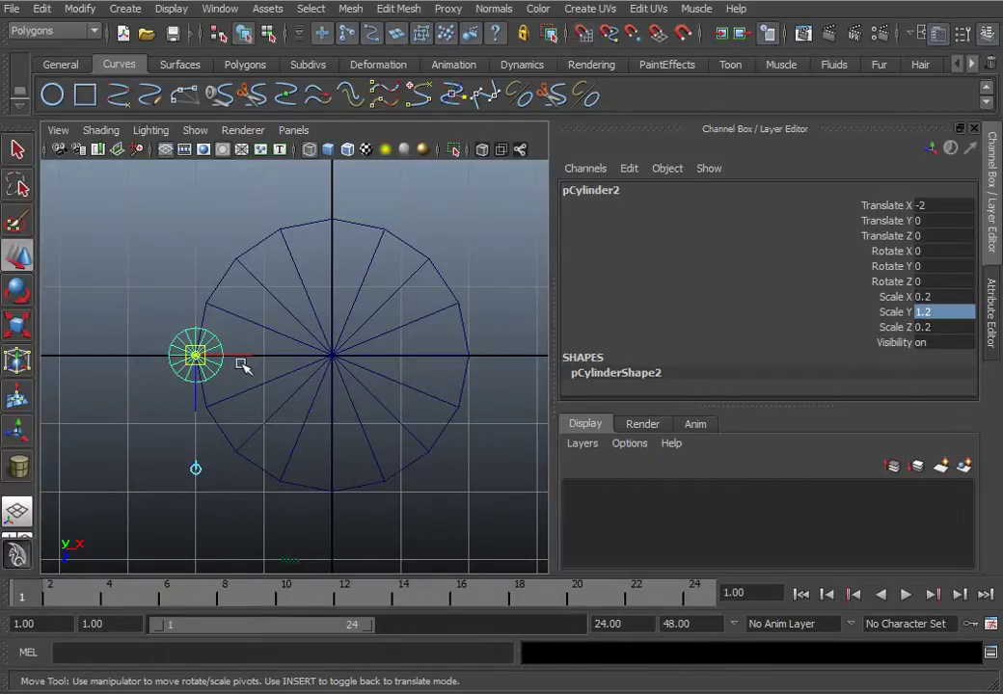
click(201, 357)
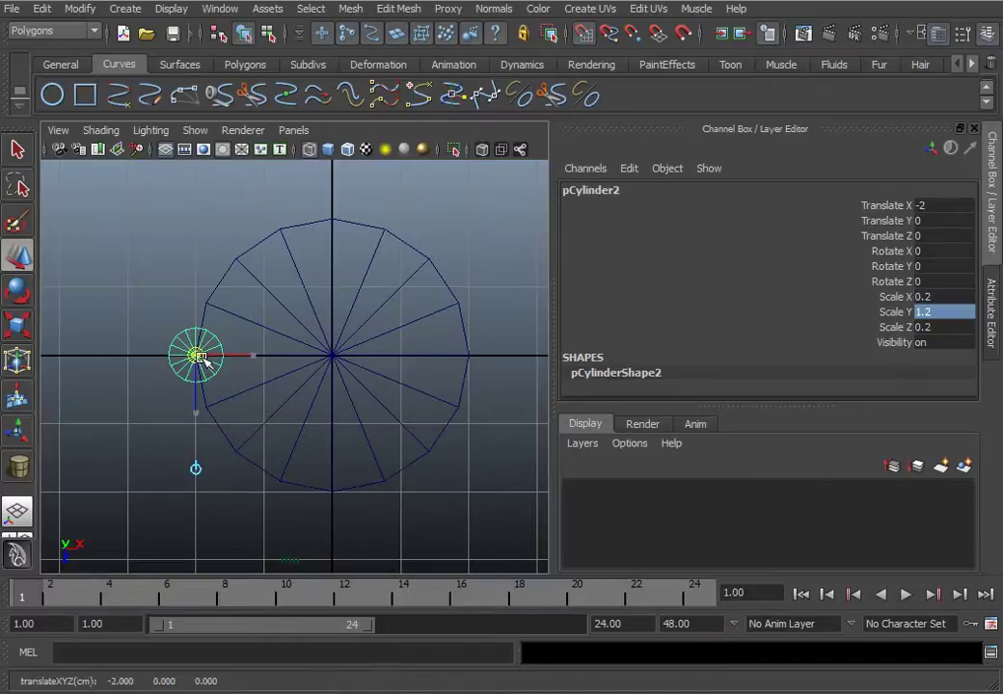
drag(201, 357, 334, 357)
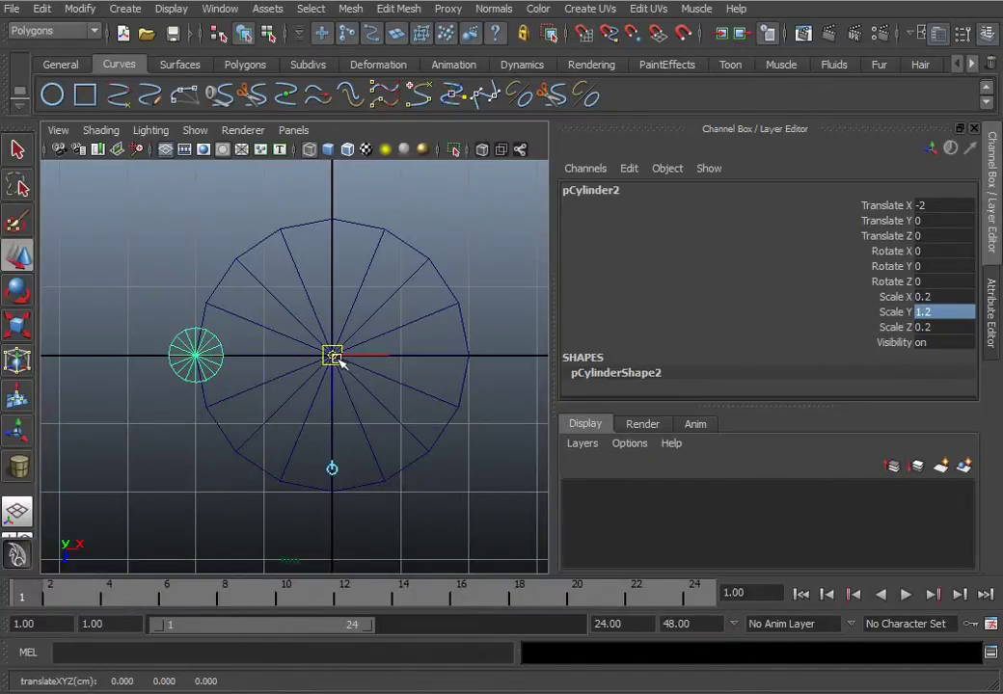
Reset the Duplicate Special options for the thin cylinder and set its Y rotation to 45.
key(Insert)
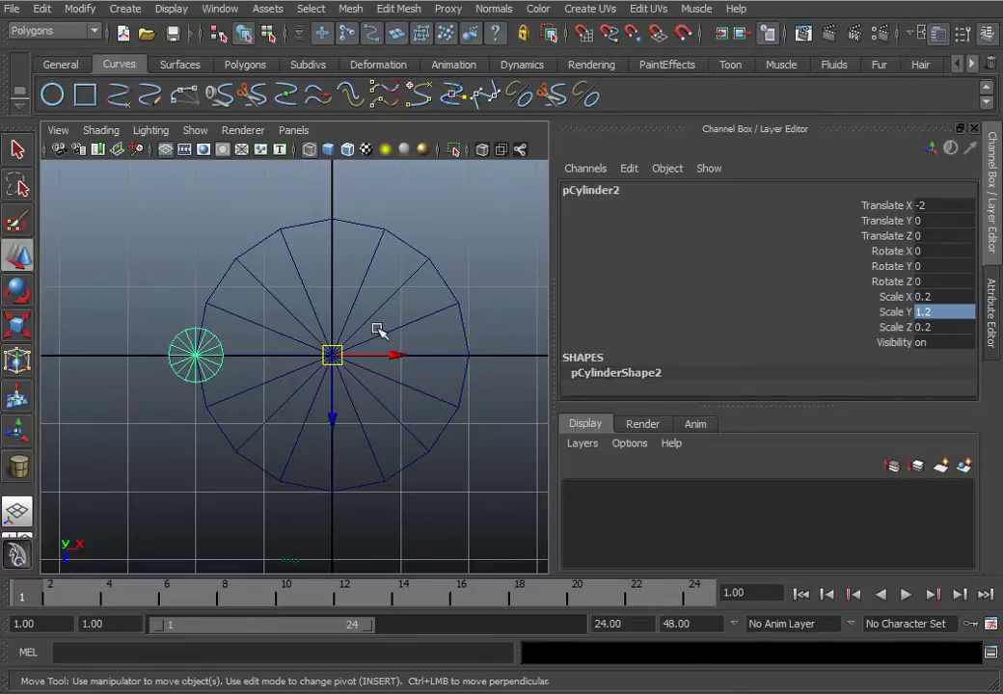
click(43, 9)
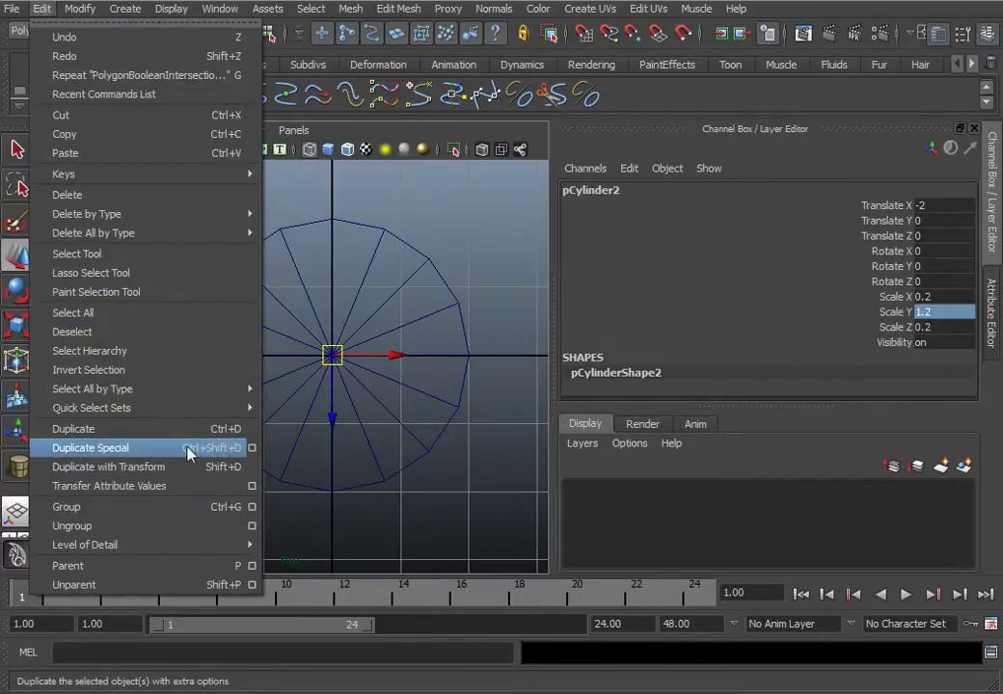
click(249, 447)
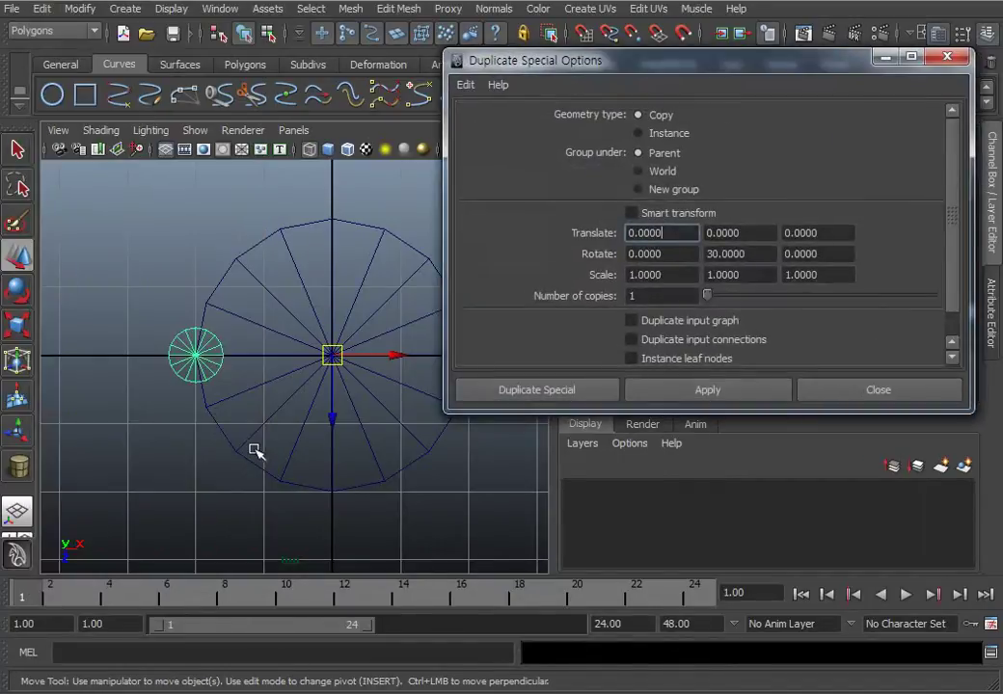
drag(604, 60, 374, 2)
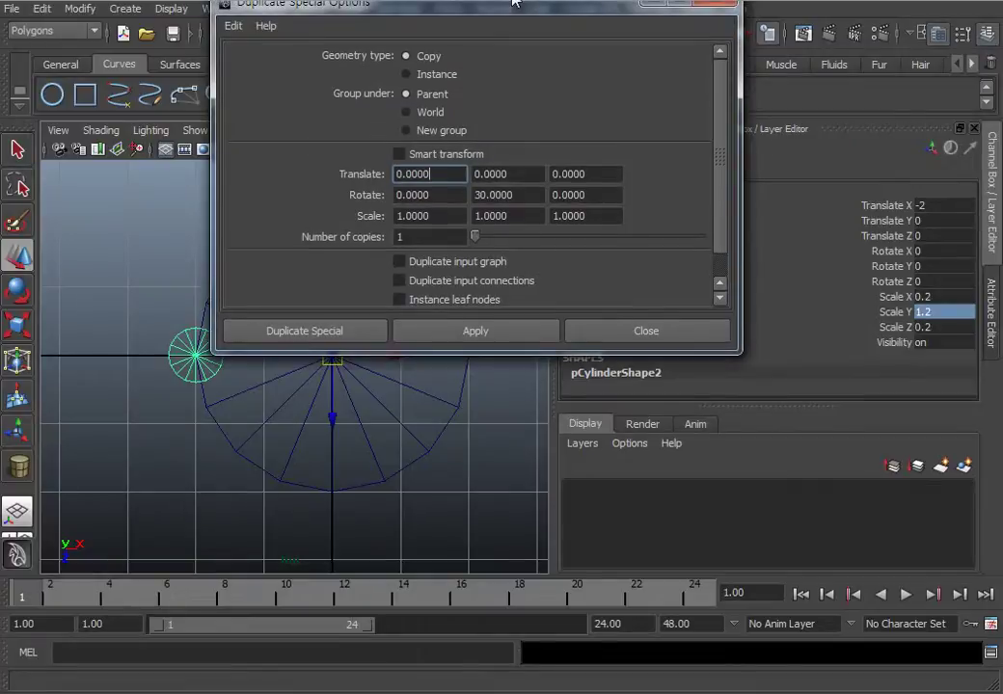
click(237, 29)
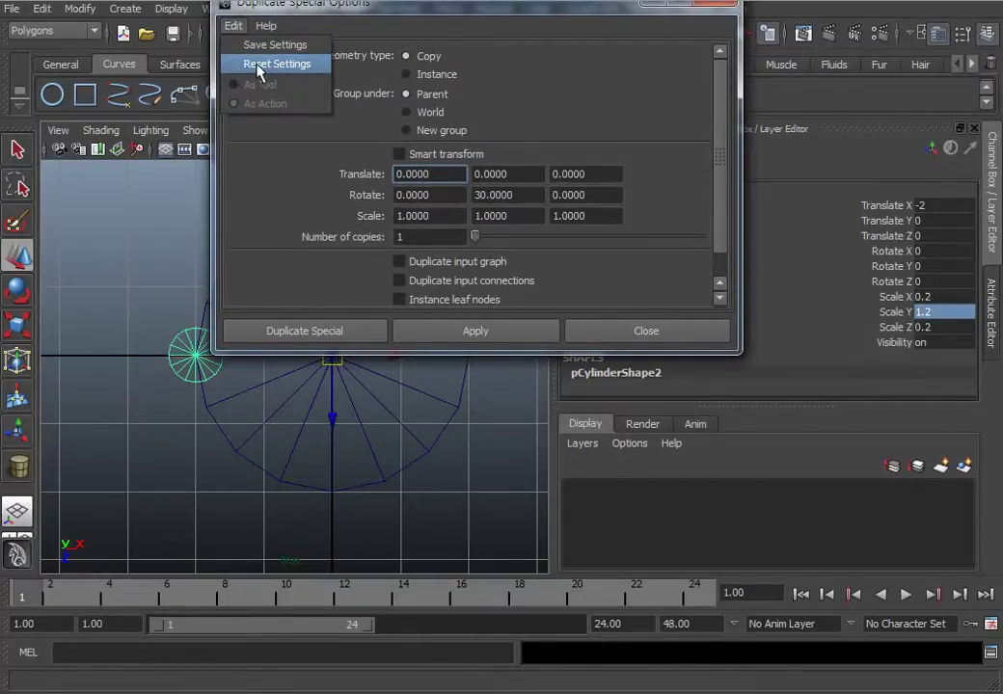
click(241, 61)
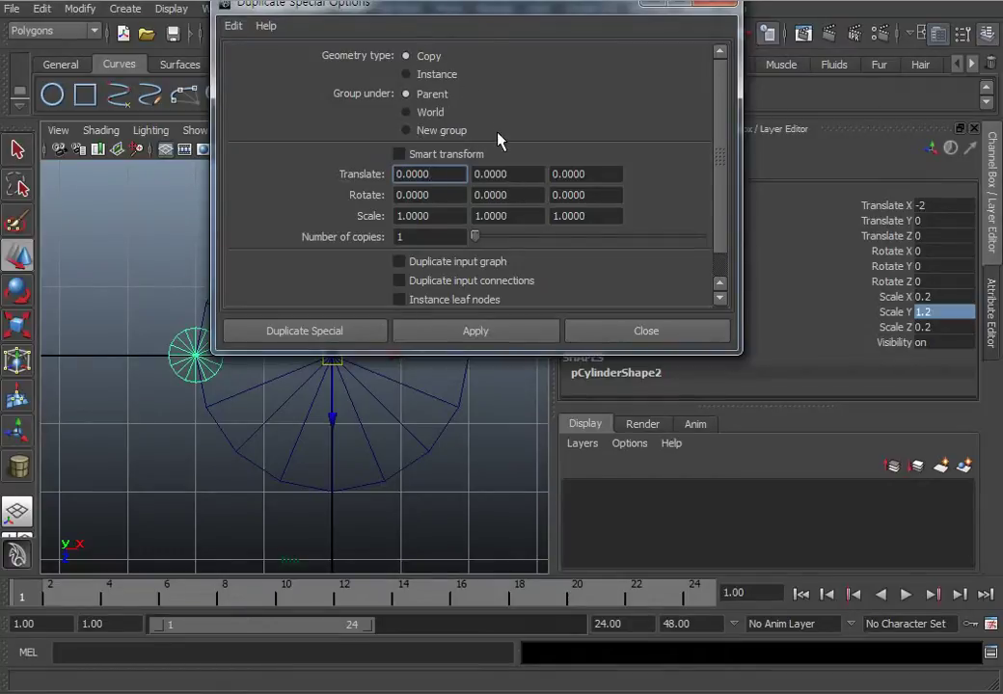
drag(519, 192, 435, 193)
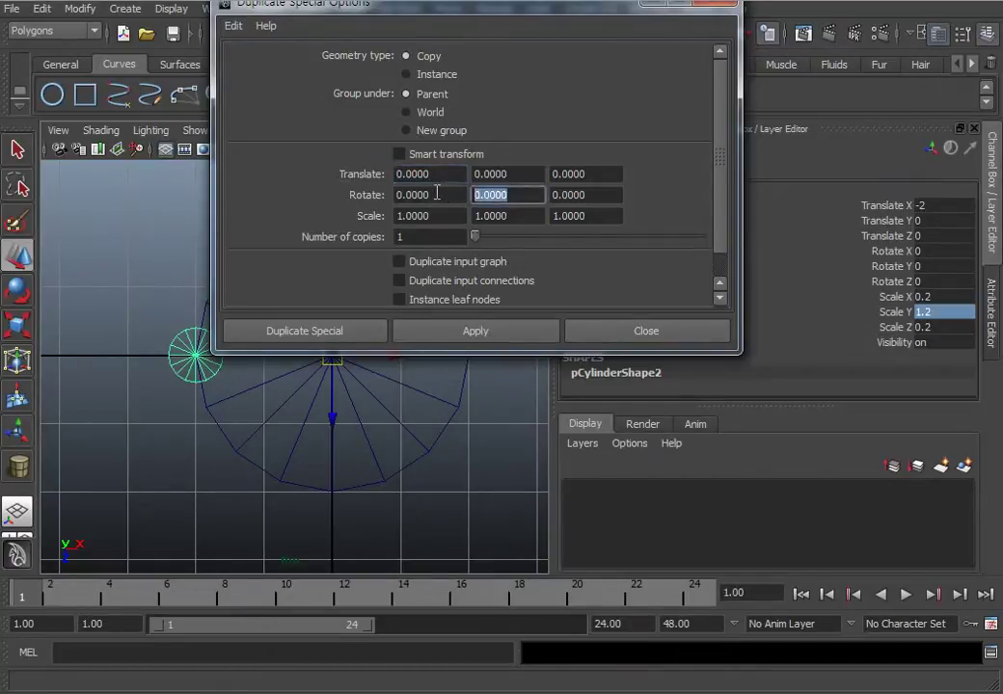
text(45)
drag(540, 5, 747, 4)
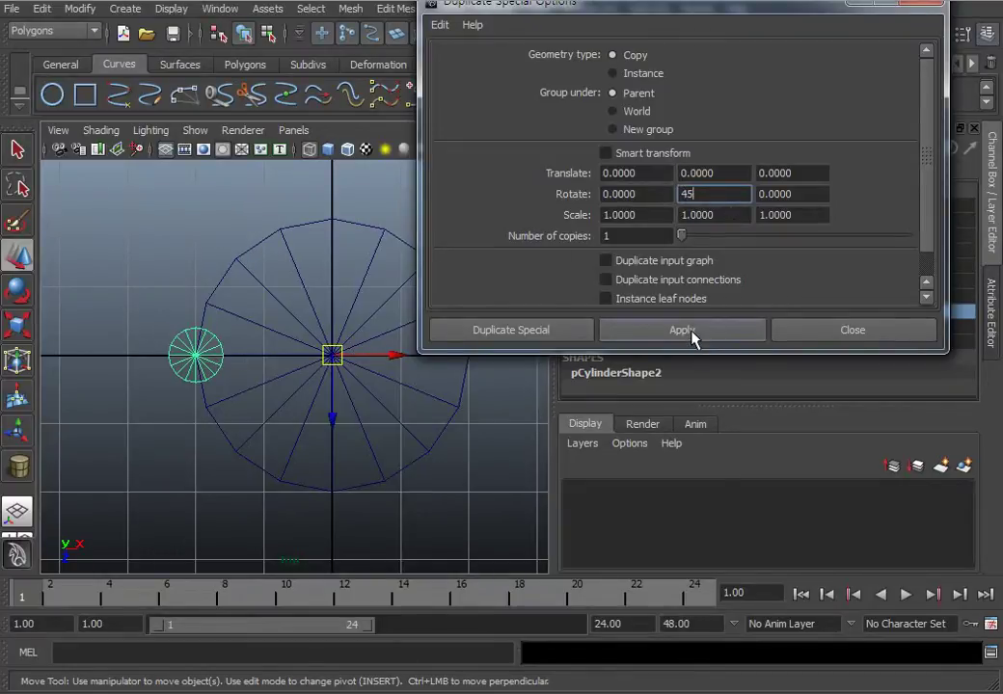
Try making 7 copies of the thin cylinder at once with Duplicate Special, and undo them.
drag(637, 236, 594, 237)
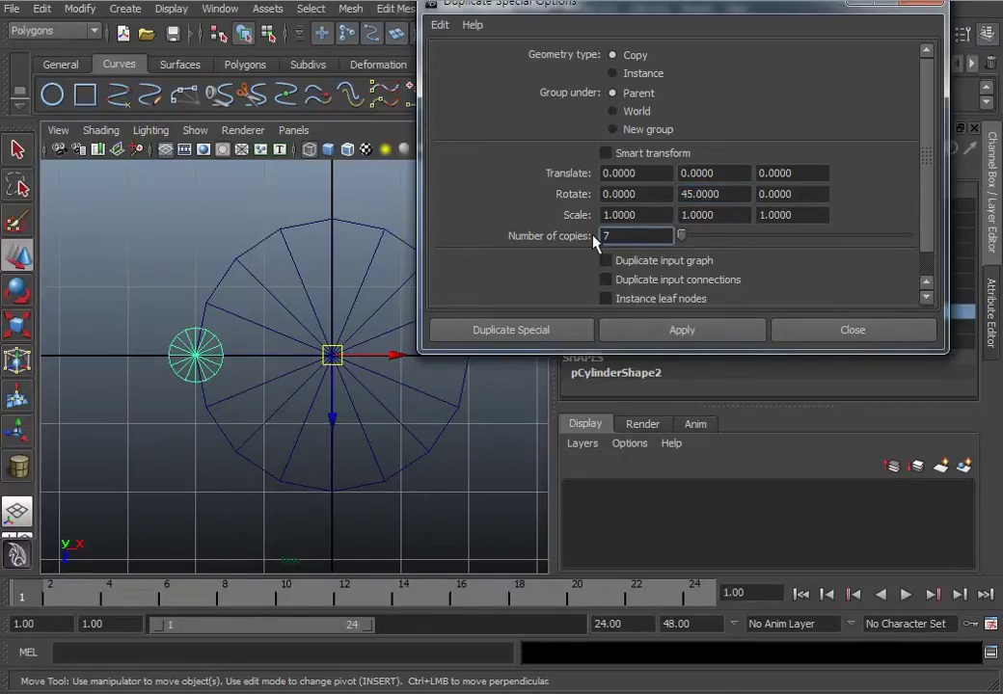
click(698, 330)
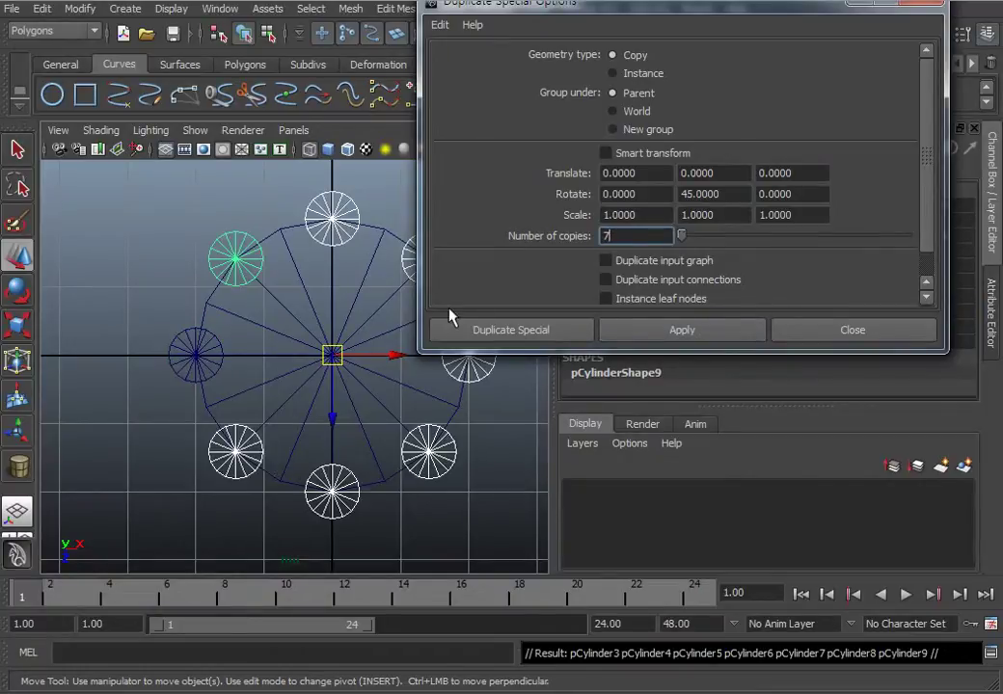
key(ctrl+z)
key(ctrl+z)
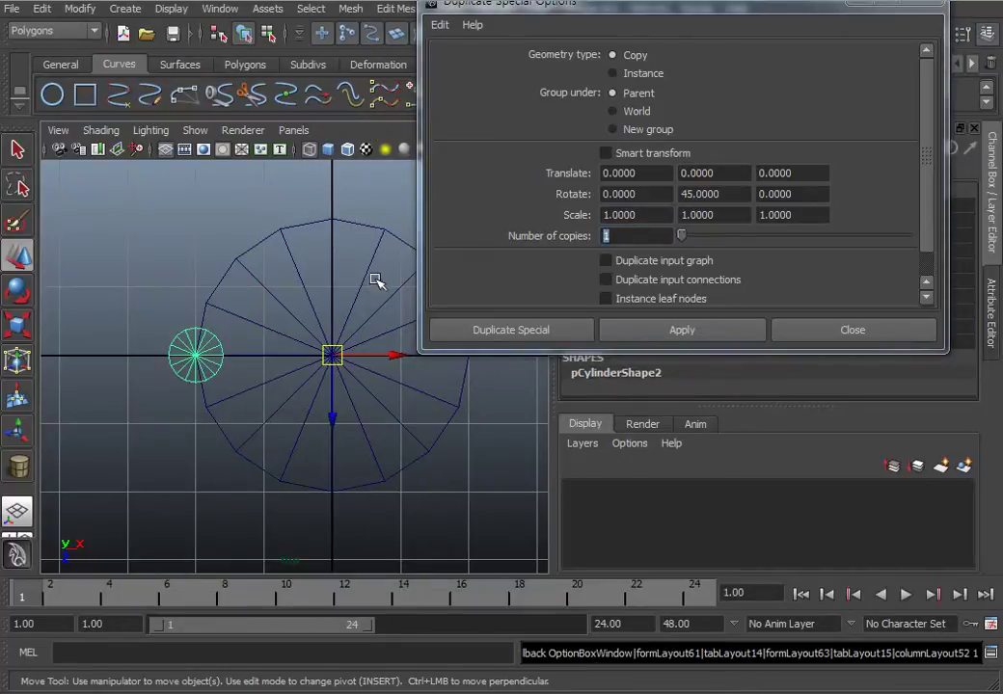
Create seven copies of the thin cylinder one at a time, each rotated another 45 degrees around the large cylinder, and close the options.
click(699, 332)
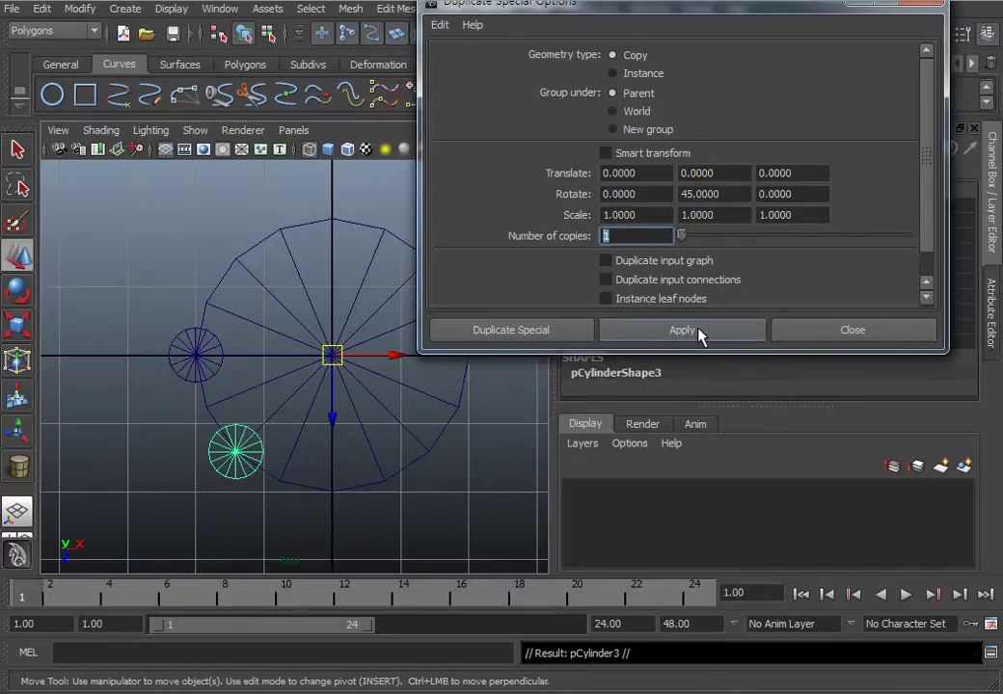
click(699, 333)
click(699, 333)
click(699, 333)
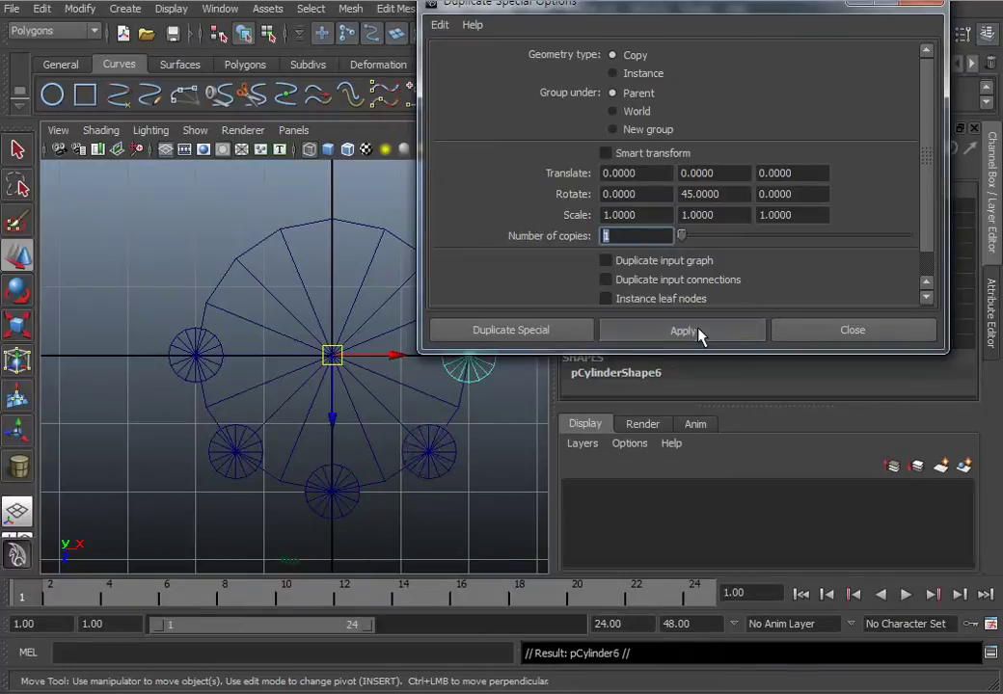
click(699, 332)
click(699, 333)
click(699, 333)
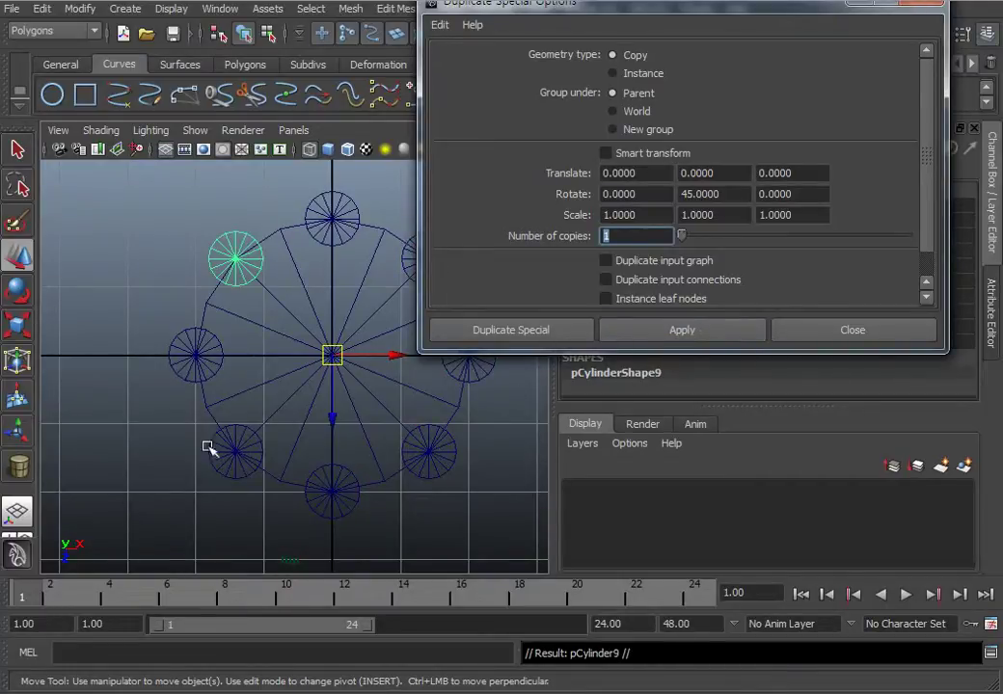
click(916, 4)
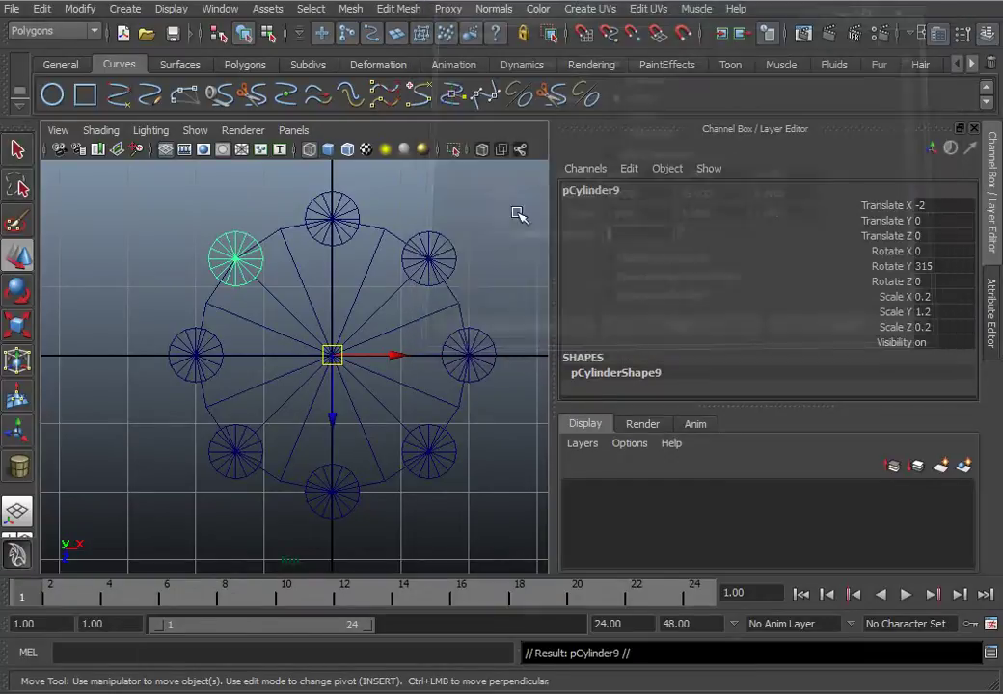
Try a Boolean Difference in the perspective view between the large cylinder and the last thin copy.
scroll(356, 337, down, 5)
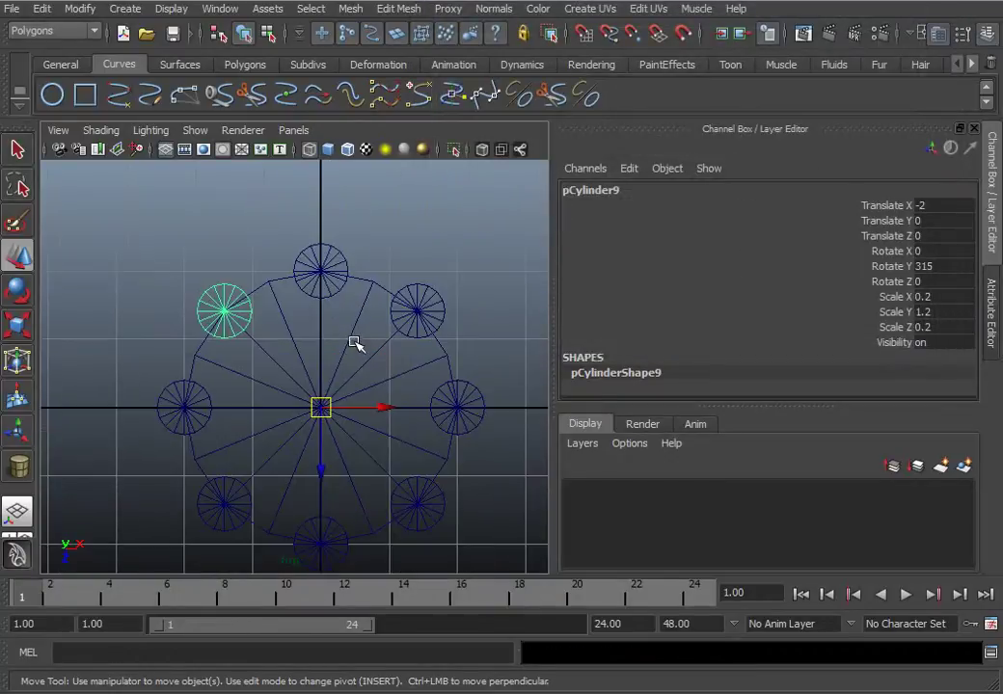
scroll(349, 384, up, 3)
key(space)
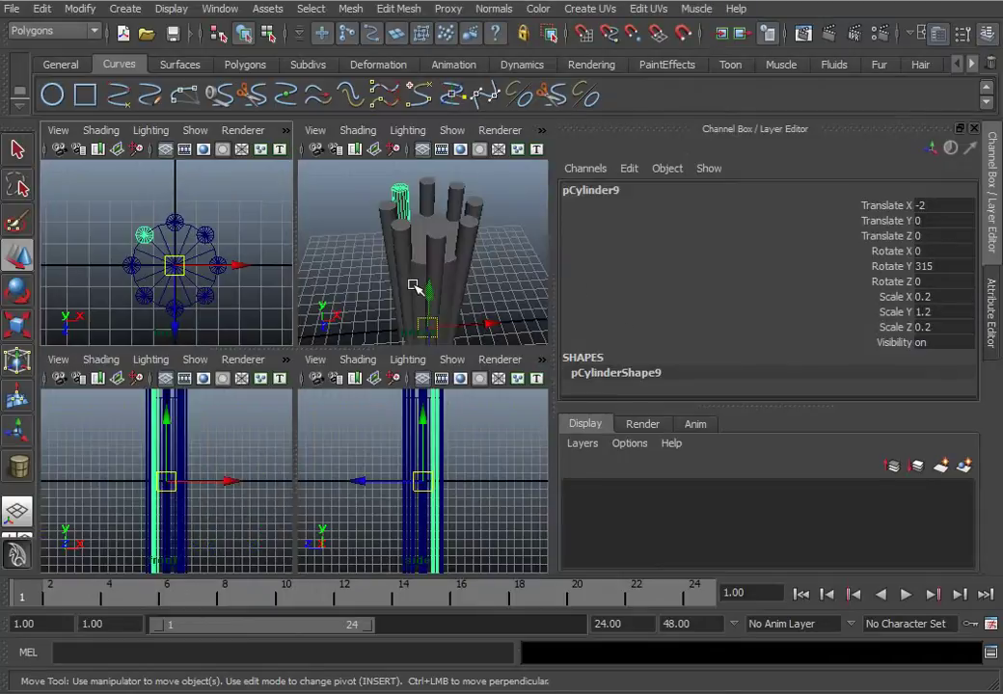
key(space)
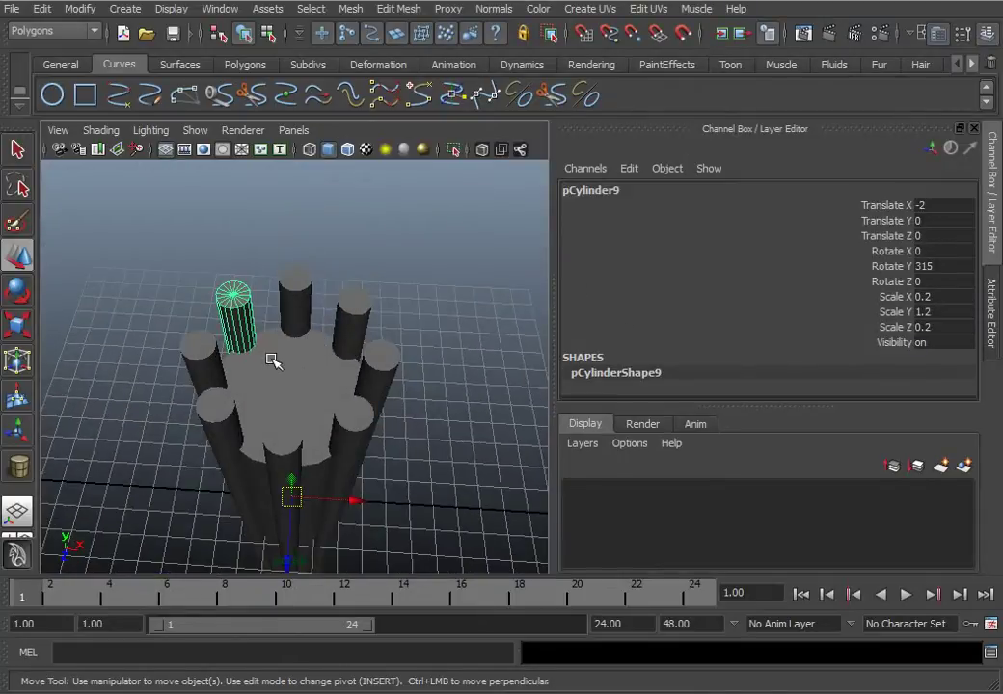
click(291, 405)
shift+click(232, 304)
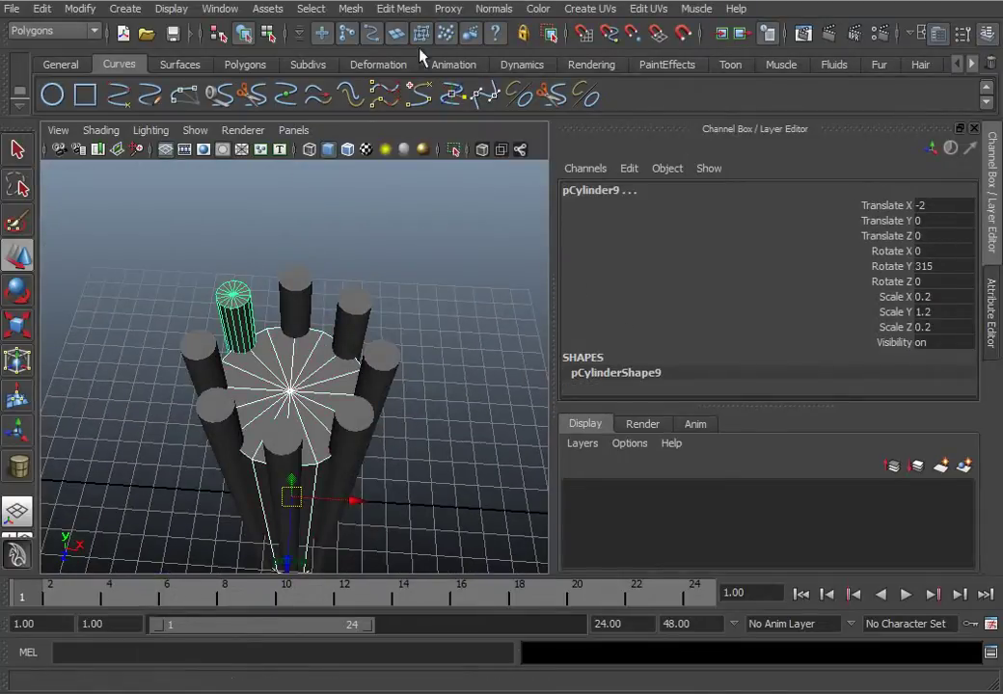
click(349, 8)
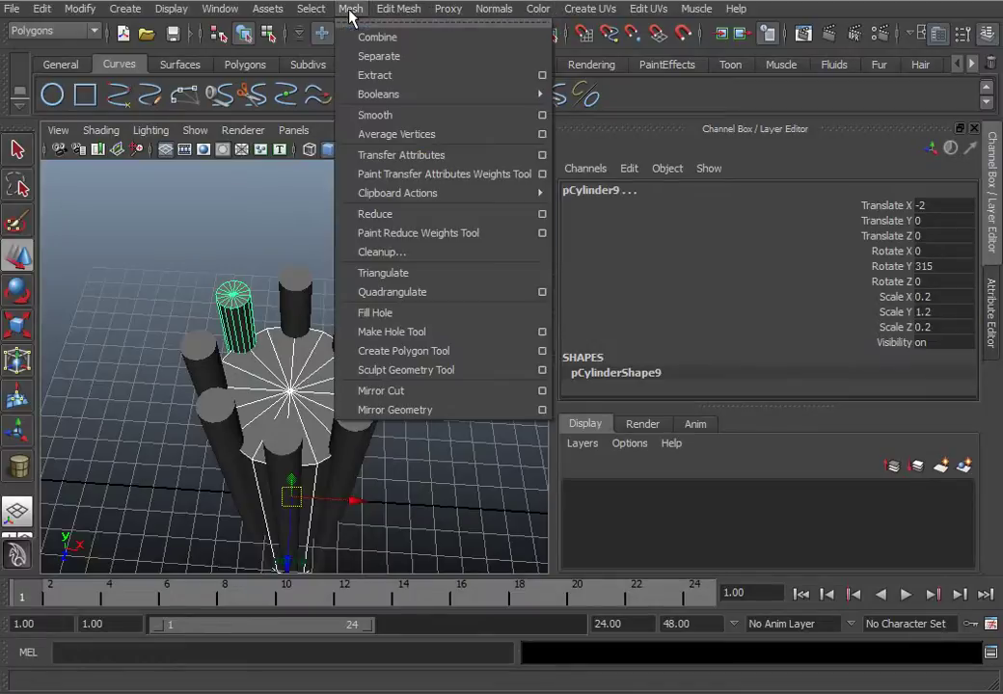
mouse_move(362, 93)
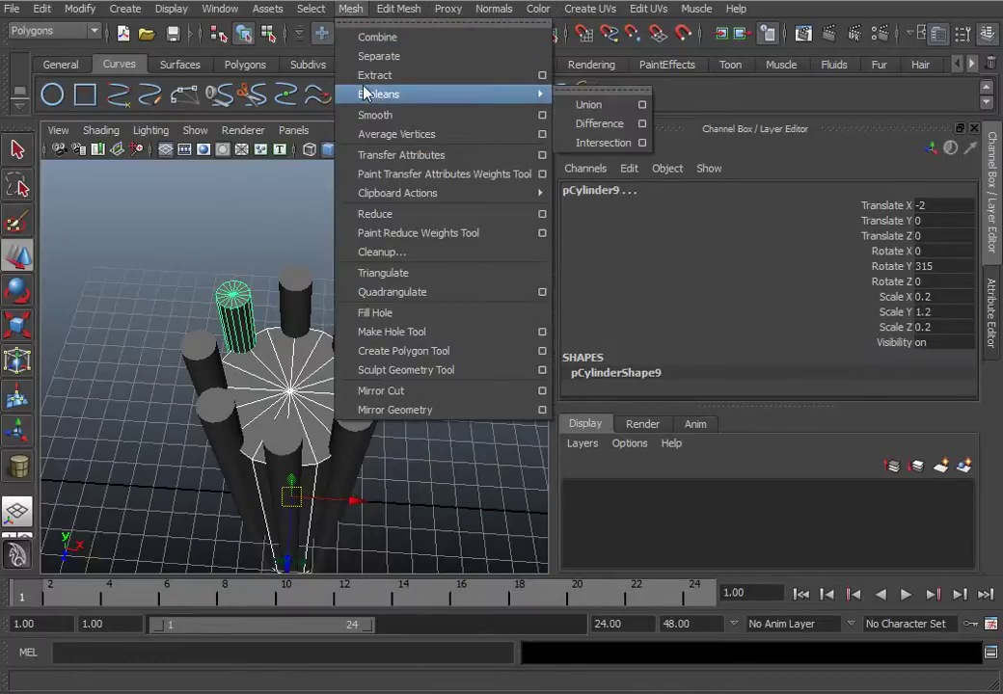
click(607, 124)
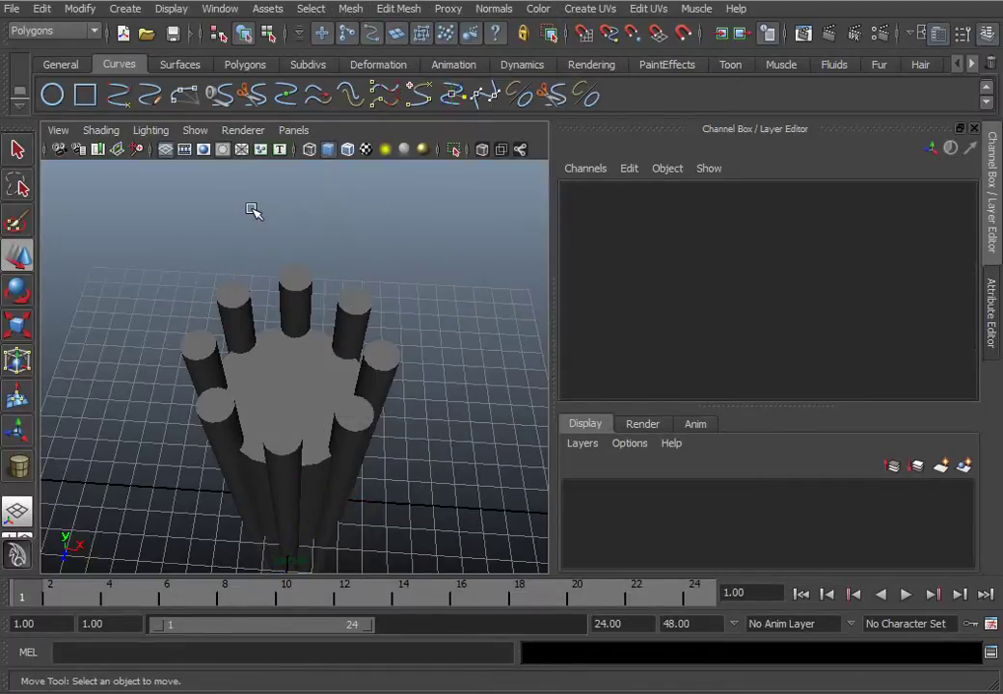
Subtract the last thin copy from the large cylinder with a Boolean Difference, selecting the large cylinder first.
click(287, 391)
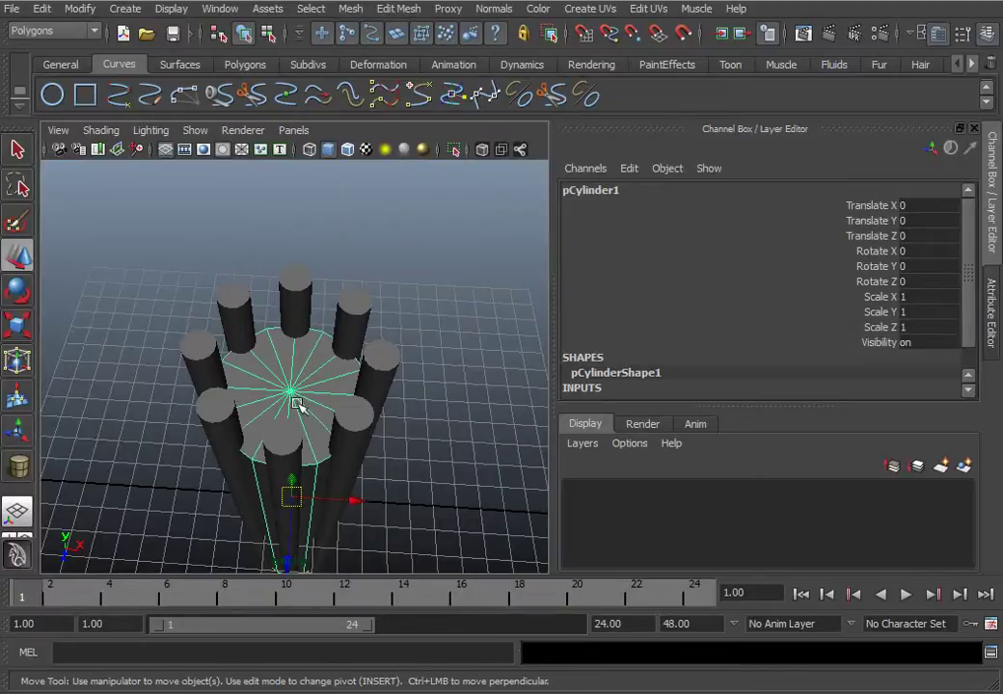
shift+click(230, 306)
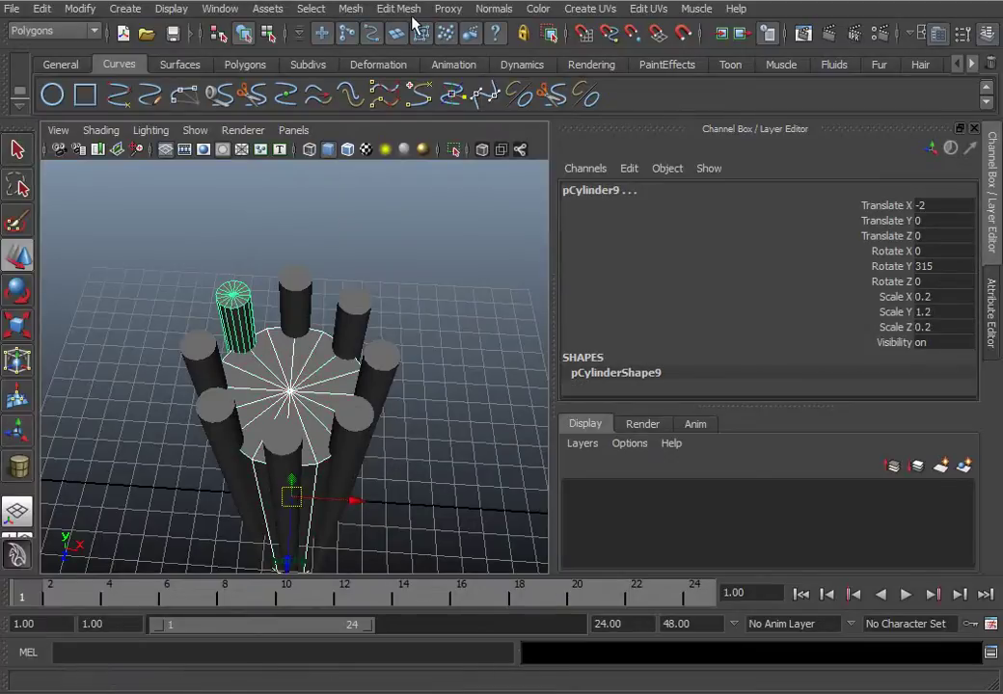
click(355, 16)
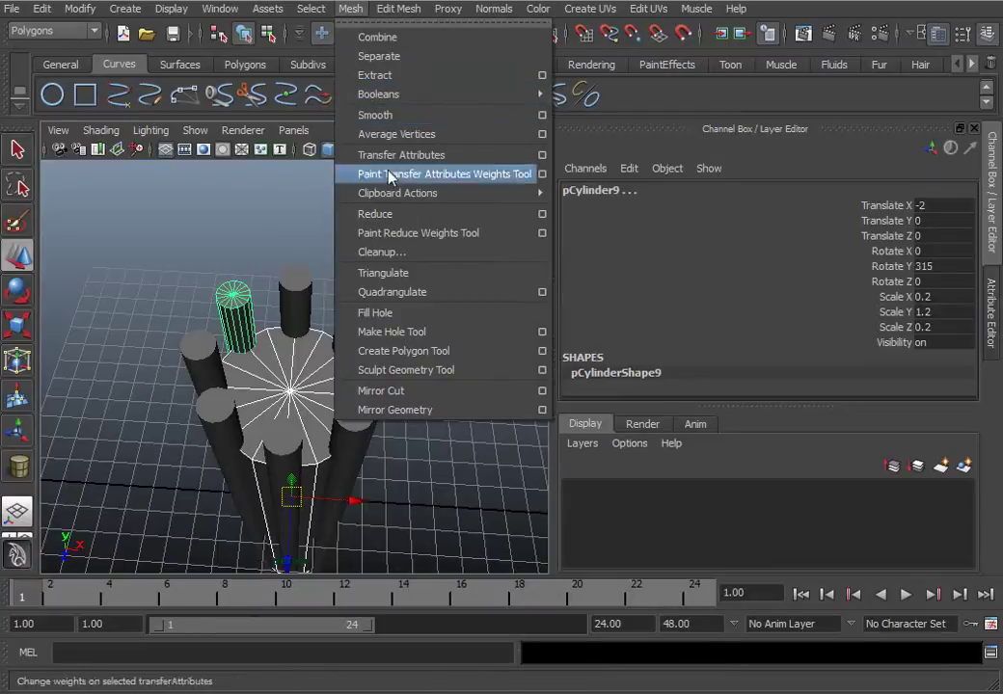
mouse_move(391, 94)
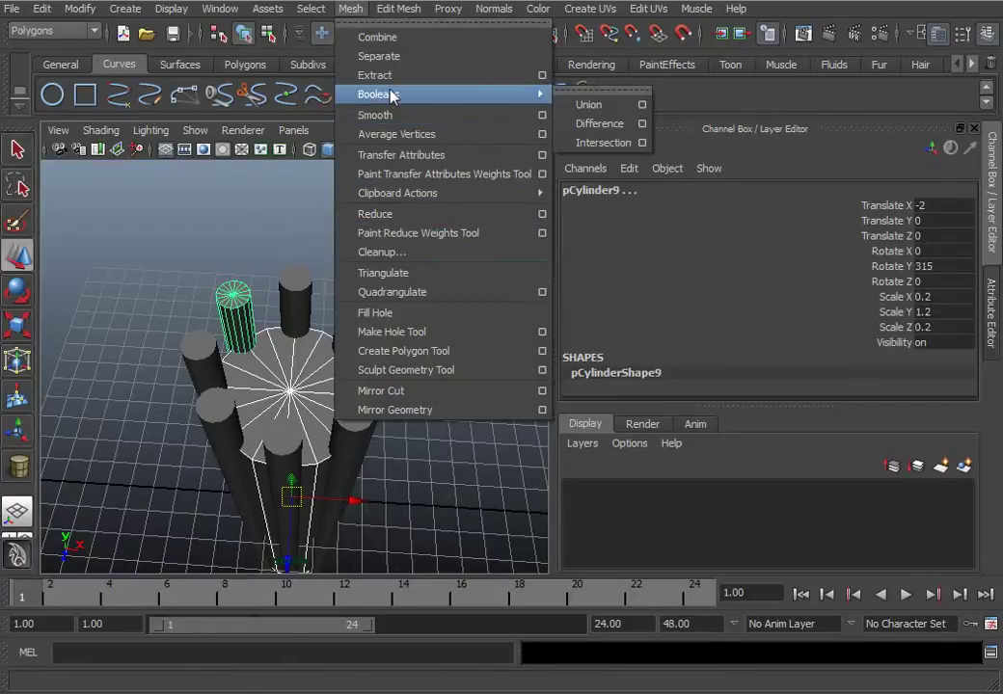
click(598, 125)
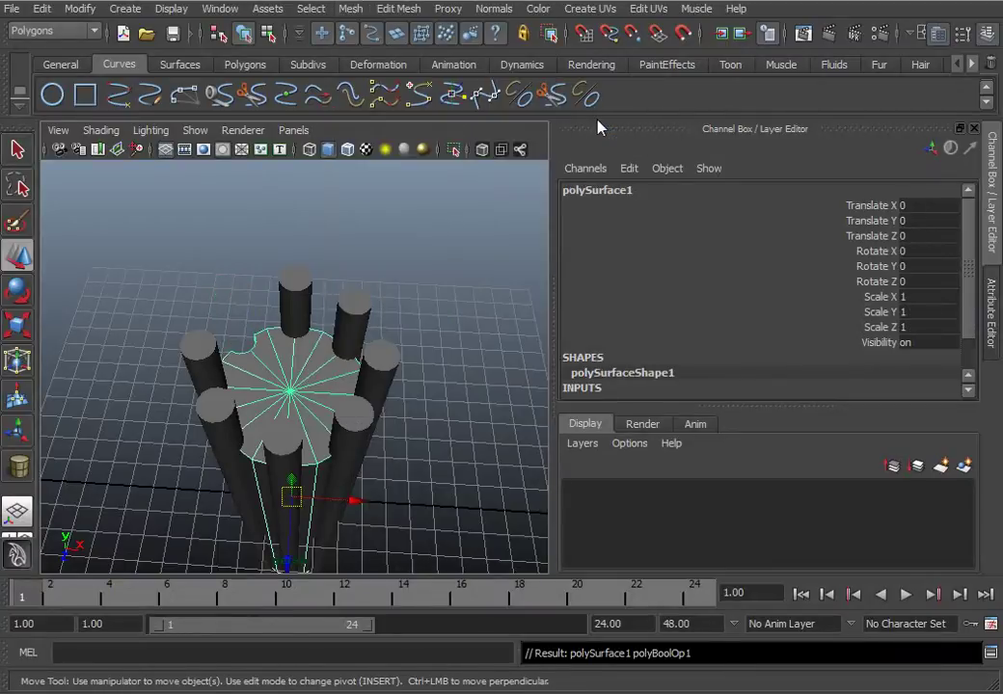
Subtract the remaining seven thin cylinders from the large cylinder one by one, repeating the Boolean Difference around the rim.
click(305, 289)
key(g)
shift+click(357, 314)
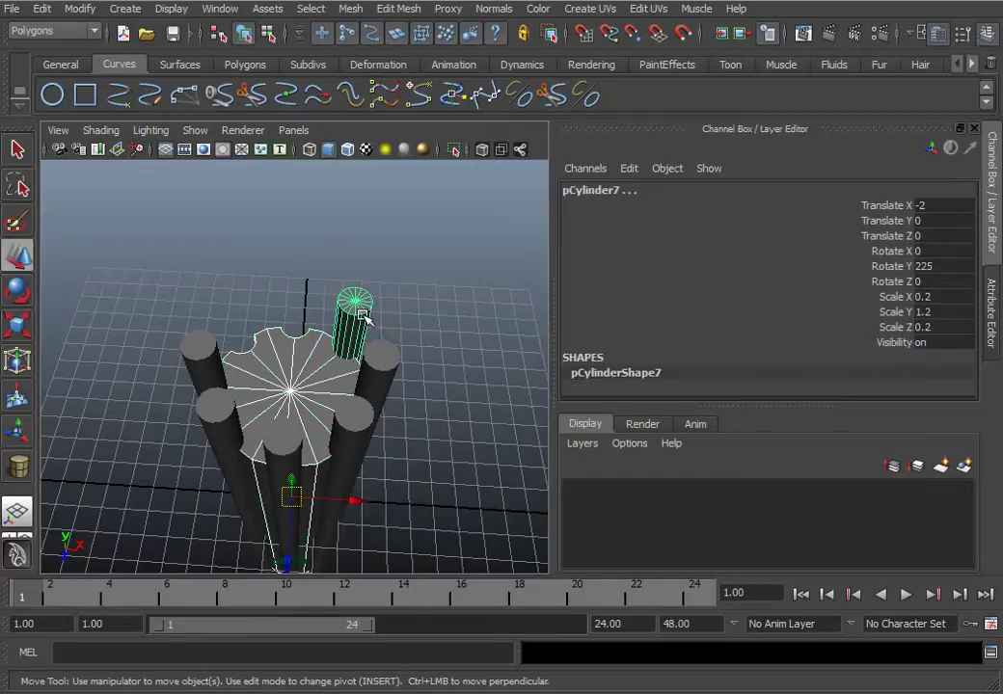
key(g)
shift+click(376, 358)
key(g)
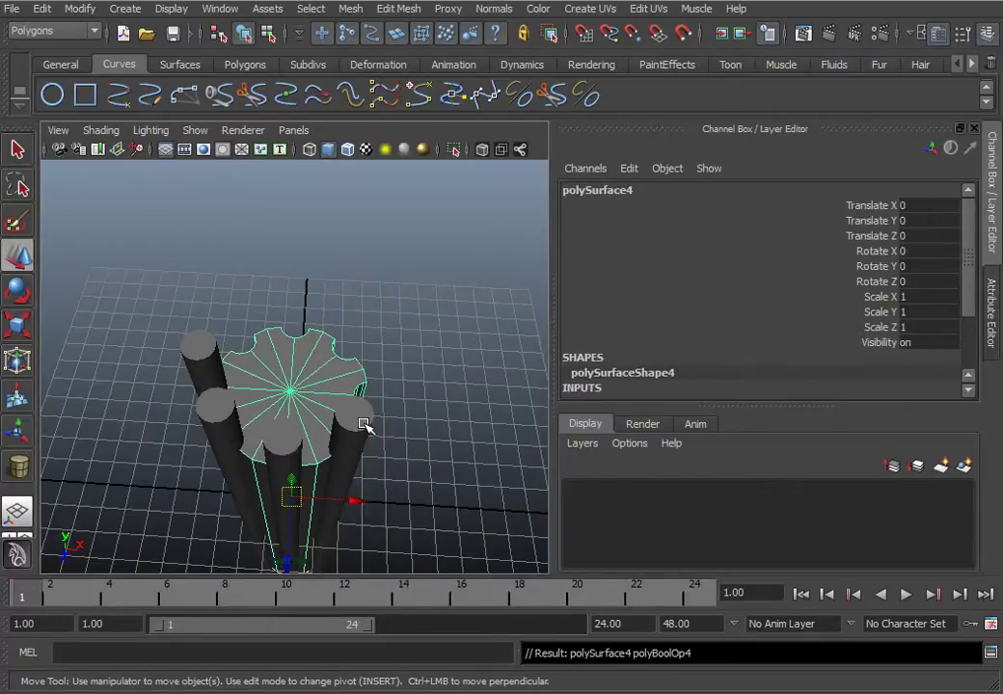
shift+click(364, 434)
key(g)
shift+click(291, 454)
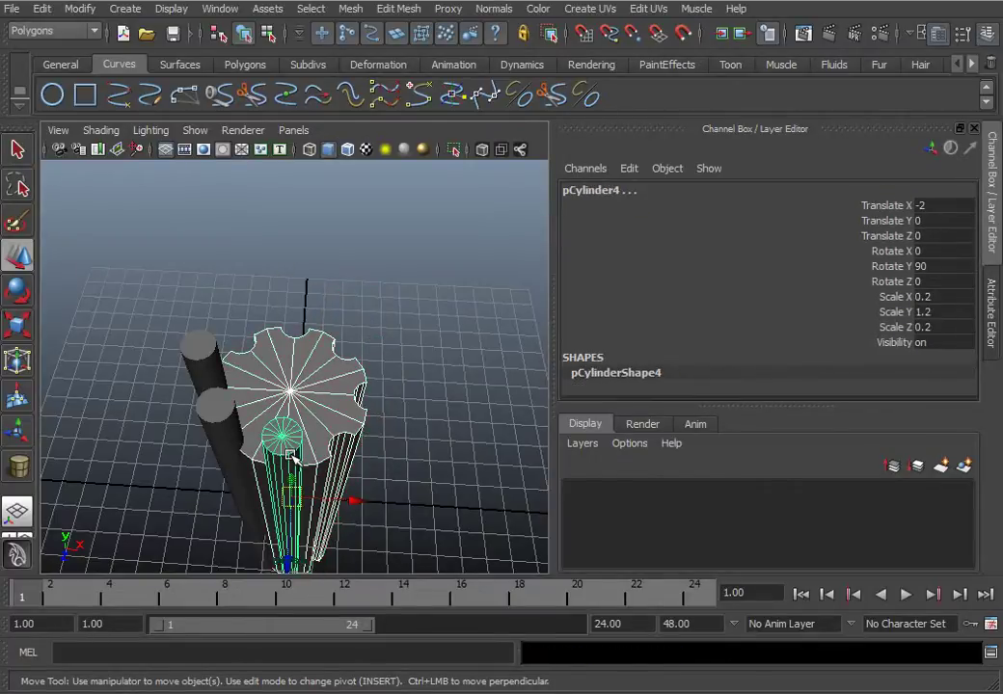
key(g)
shift+click(212, 410)
key(g)
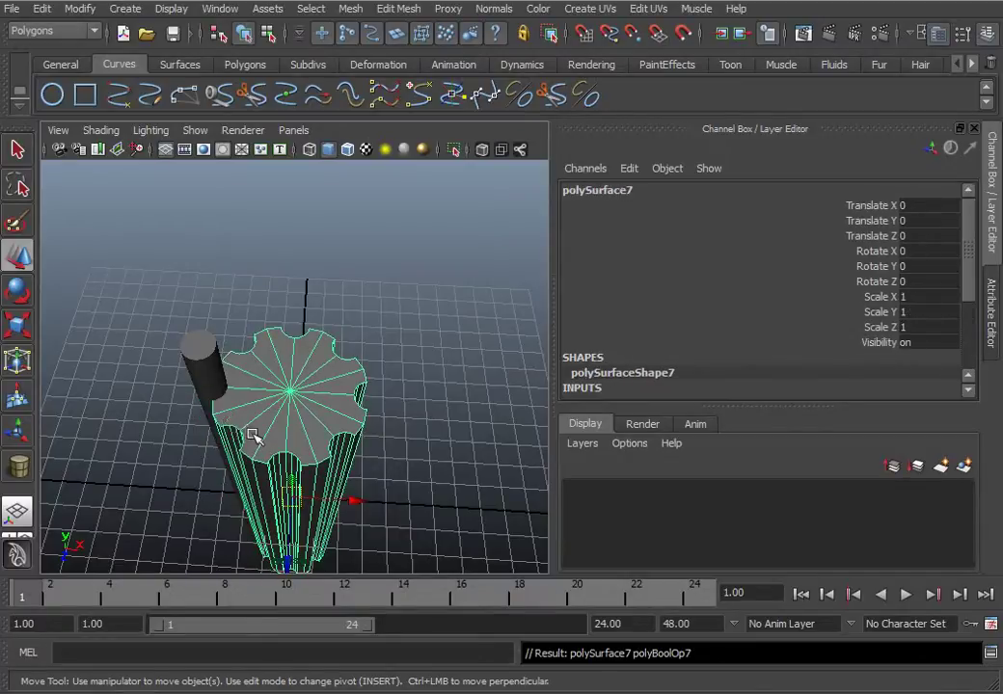
shift+click(201, 358)
key(g)
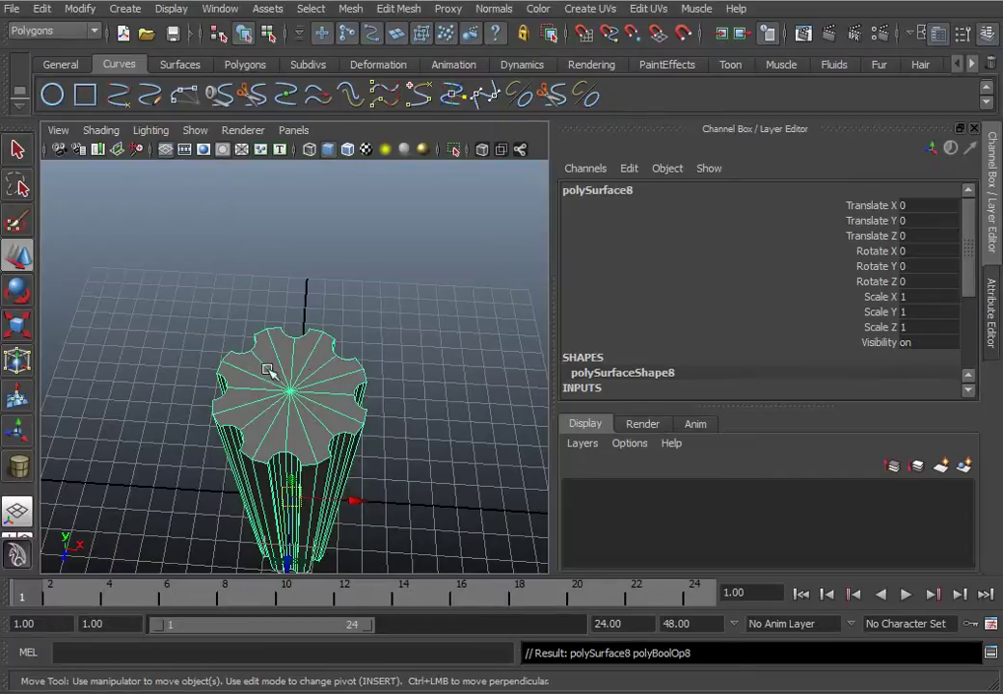
Inspect the whole fluted column from the side and duplicate it in place.
alt+drag(264, 365, 369, 336)
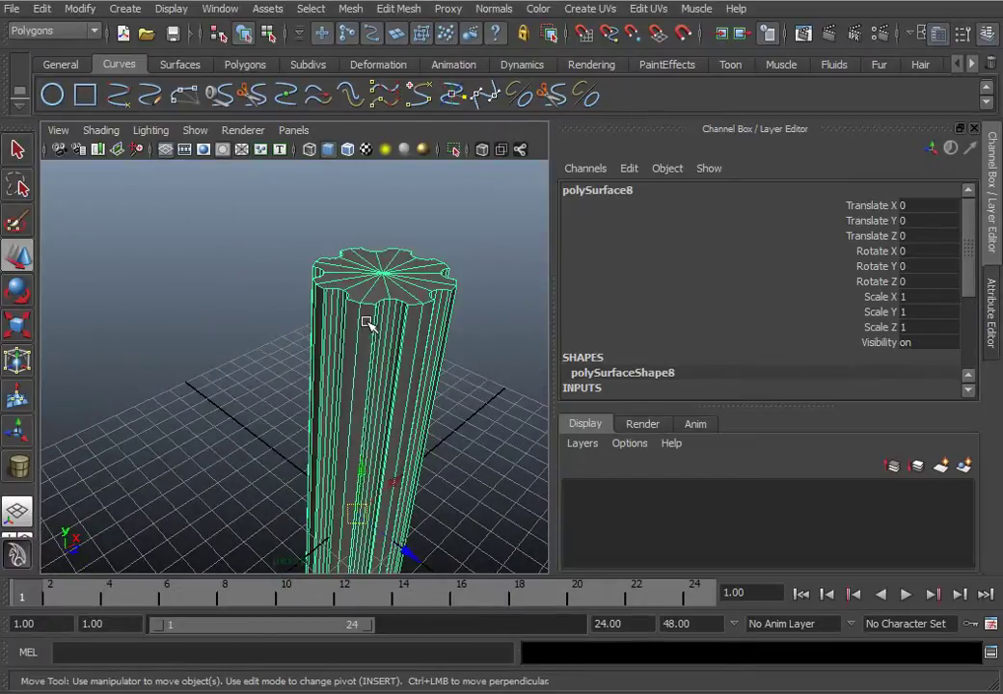
alt+right_drag(369, 325, 345, 395)
alt+drag(345, 395, 327, 374)
key(ctrl+d)
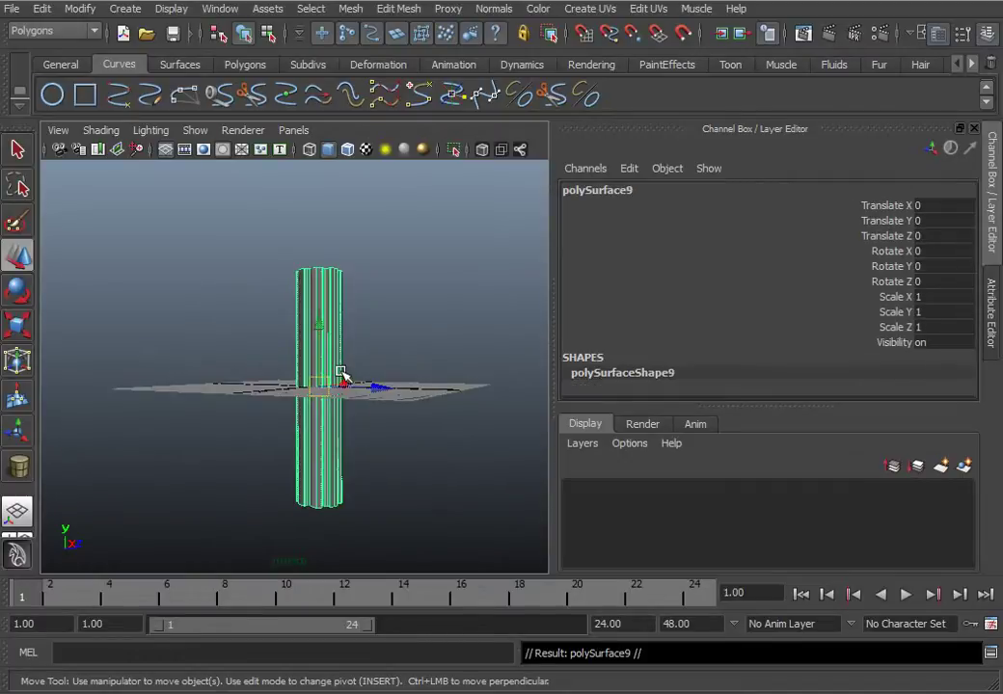
Flatten the duplicated column into a thin disc by setting its Scale Y to 0.05.
click(921, 297)
click(931, 312)
text(0.)
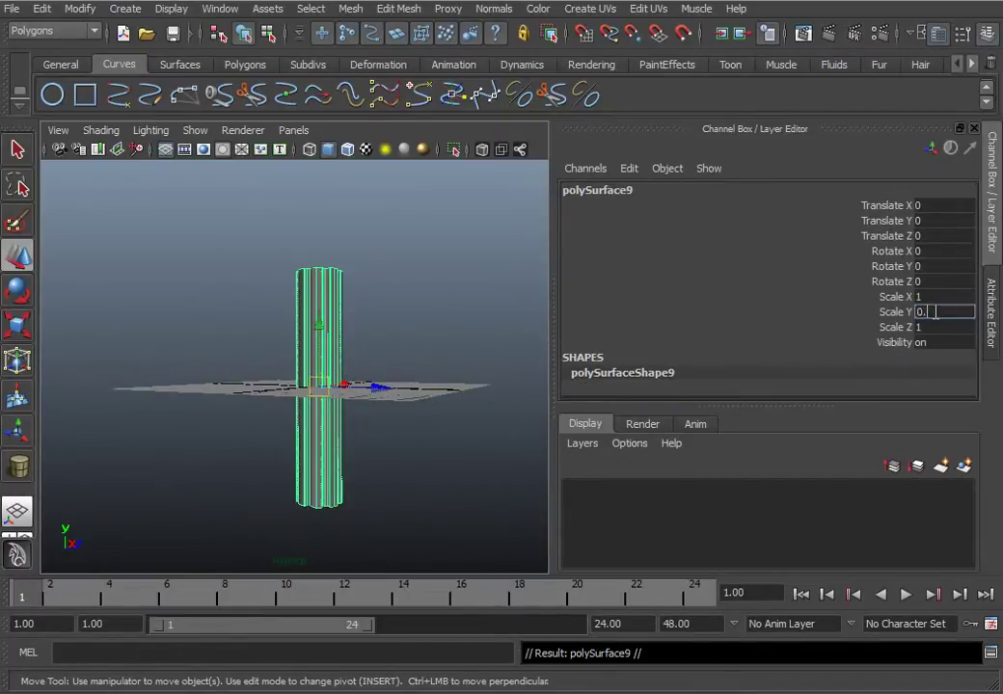
text(1)
key(Return)
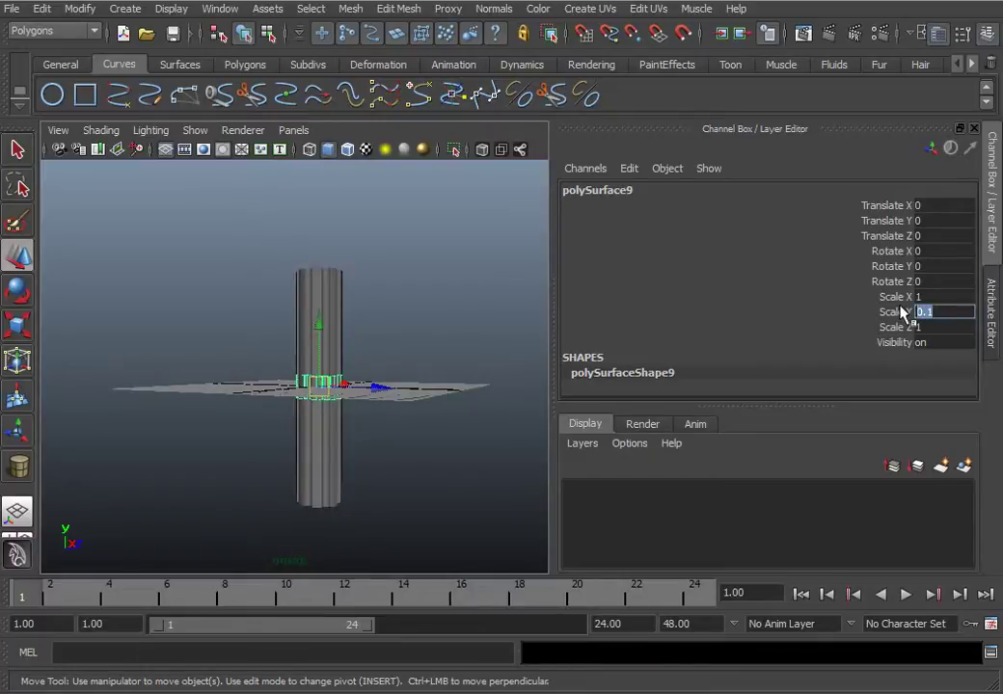
text(0.05)
key(Return)
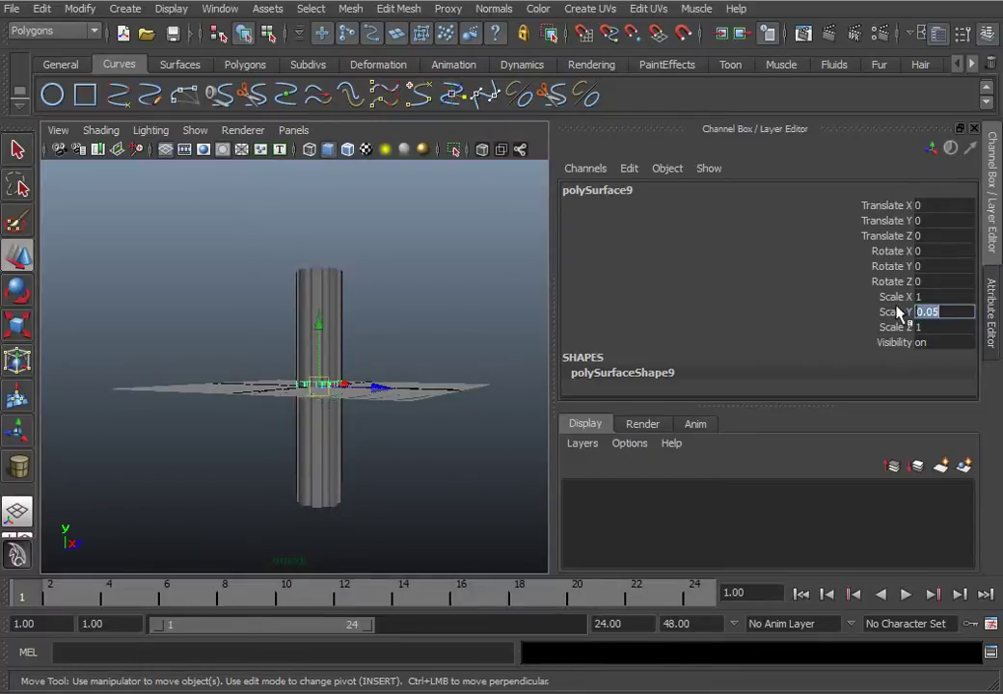
Widen the flattened disc by setting both its Scale X and Scale Z to 1.2.
click(927, 298)
click(927, 327)
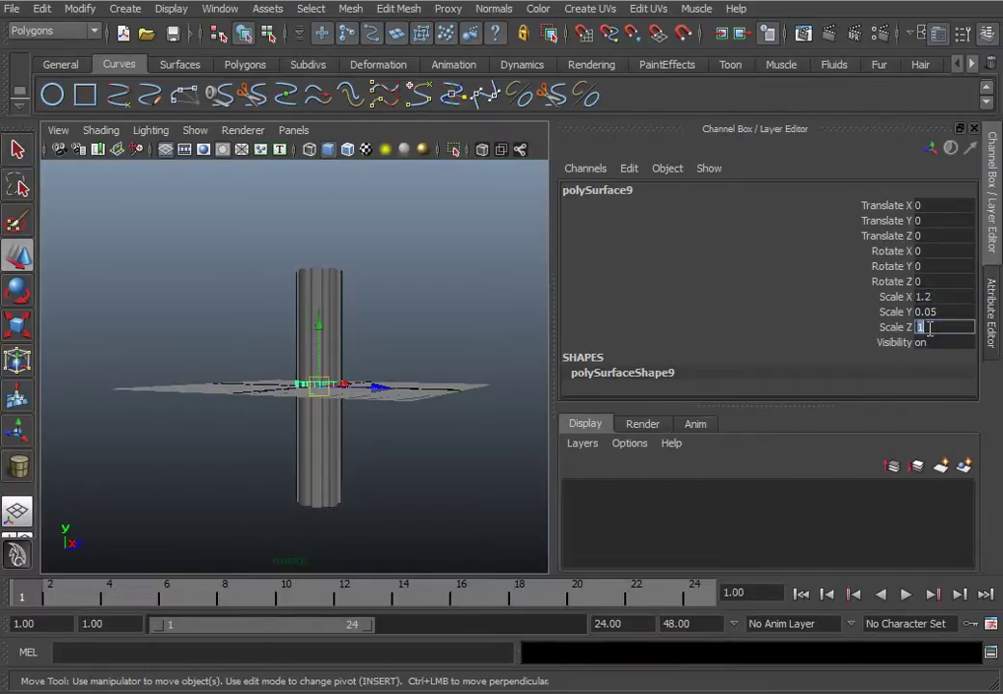
text(1.2)
key(Return)
Move the disc down along Y to sit directly beneath the column's lower end, at Translate Y about -10.55.
alt+drag(420, 350, 322, 496)
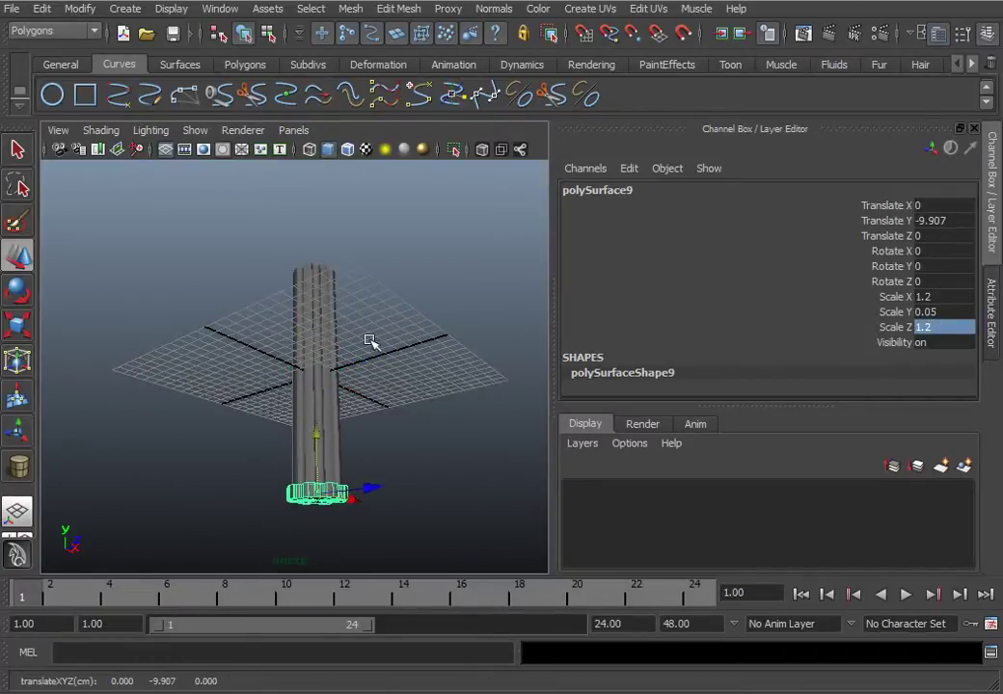
key(space)
key(space)
alt+middle_drag(246, 437, 284, 331)
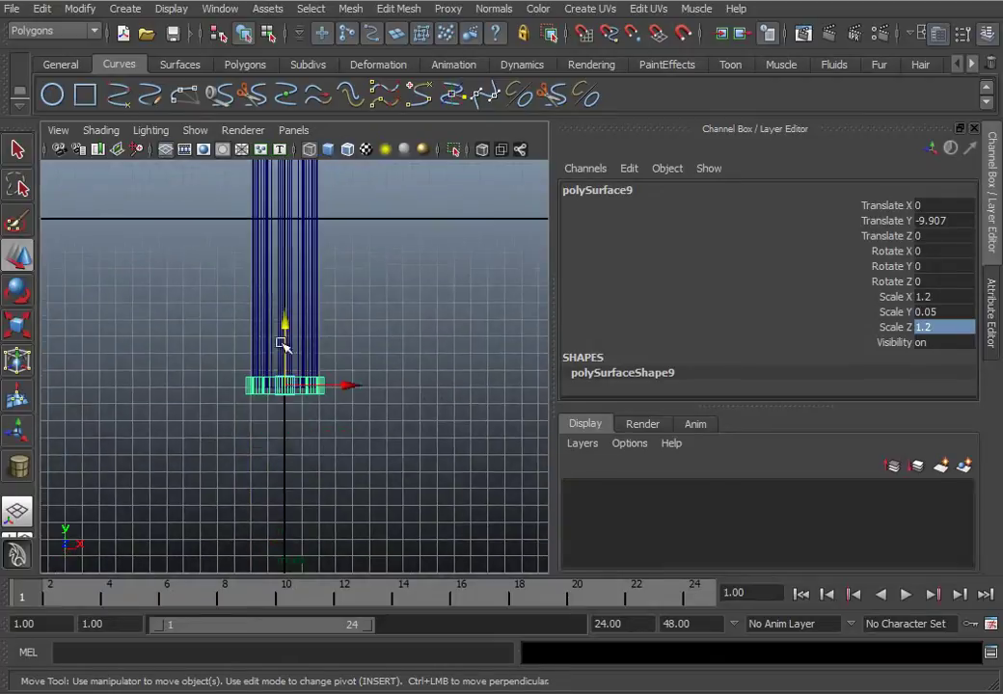
alt+right_drag(284, 331, 270, 466)
alt+middle_drag(267, 457, 269, 414)
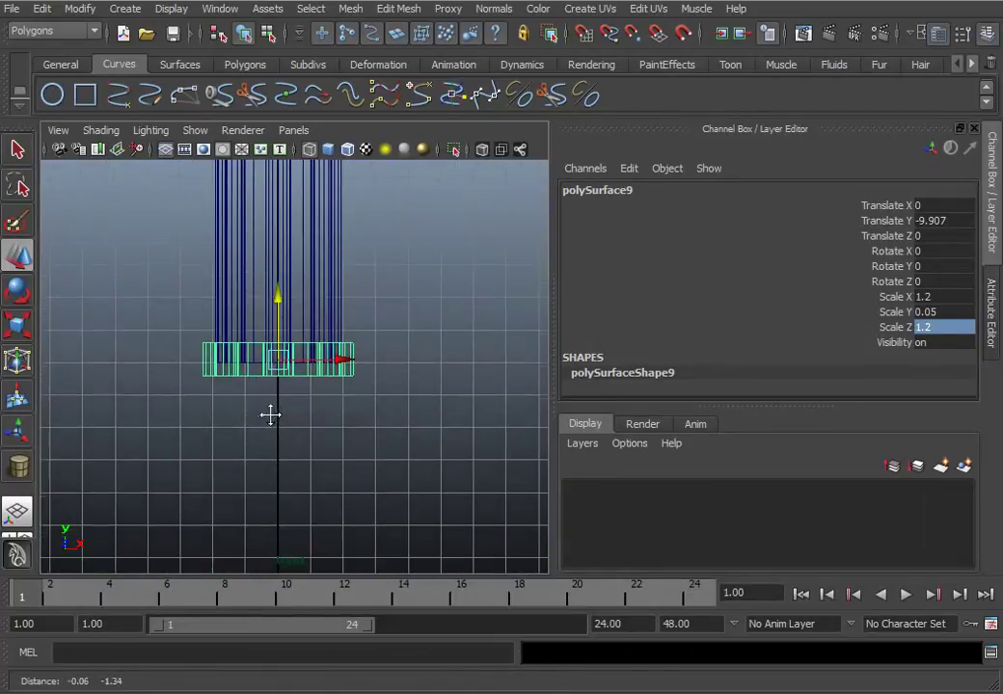
drag(277, 298, 280, 311)
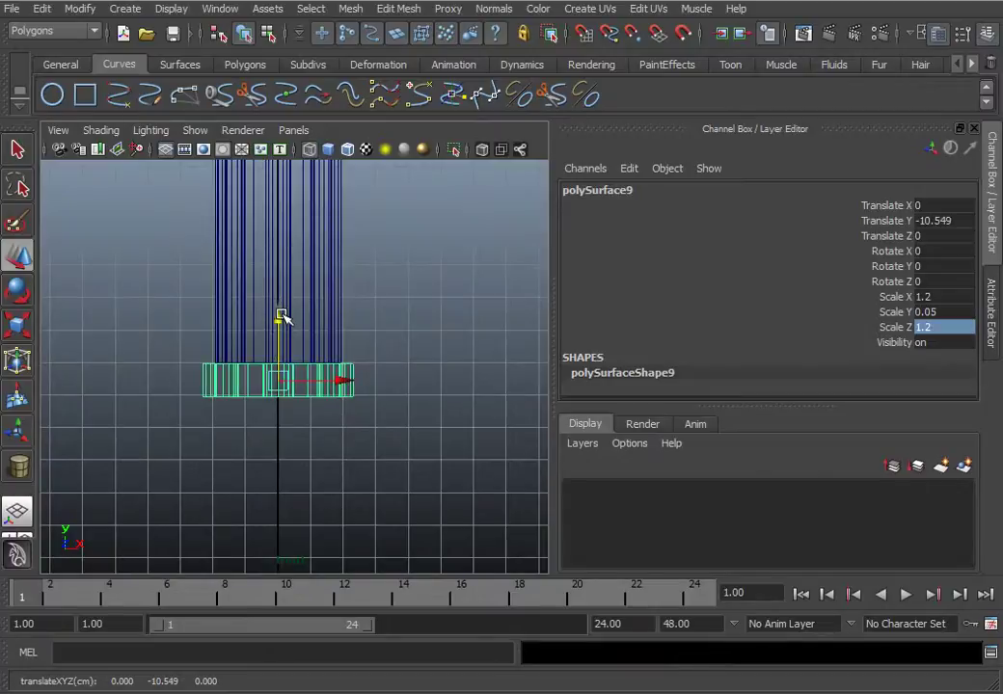
Duplicate the disc directly beneath itself at Translate Y about -11.6 and widen the copy to 1.4 in Scale X and Z.
key(ctrl+d)
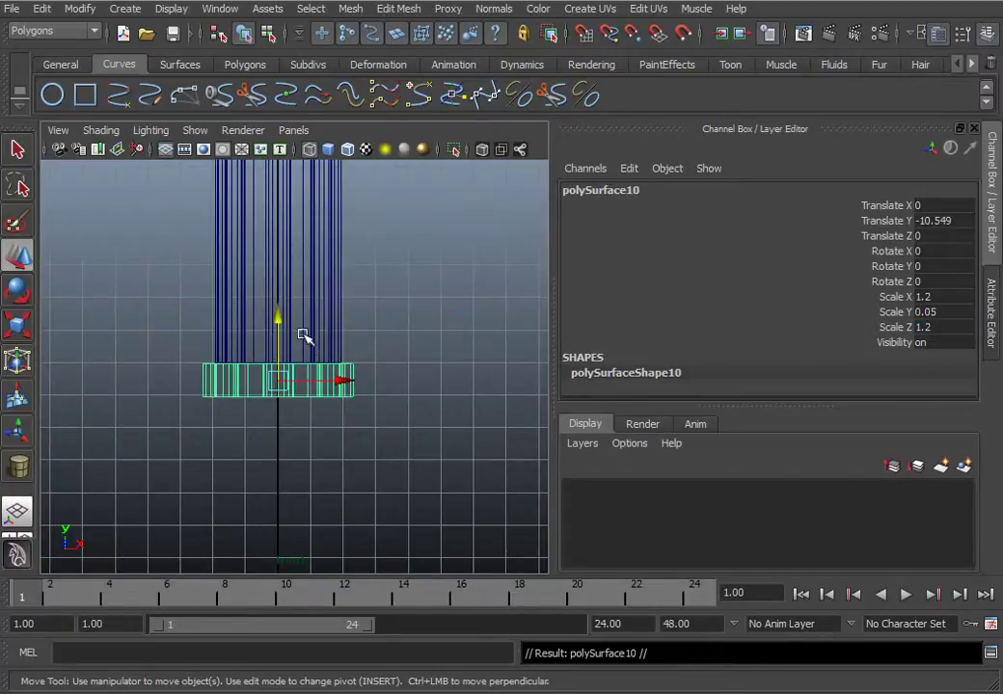
drag(282, 330, 286, 357)
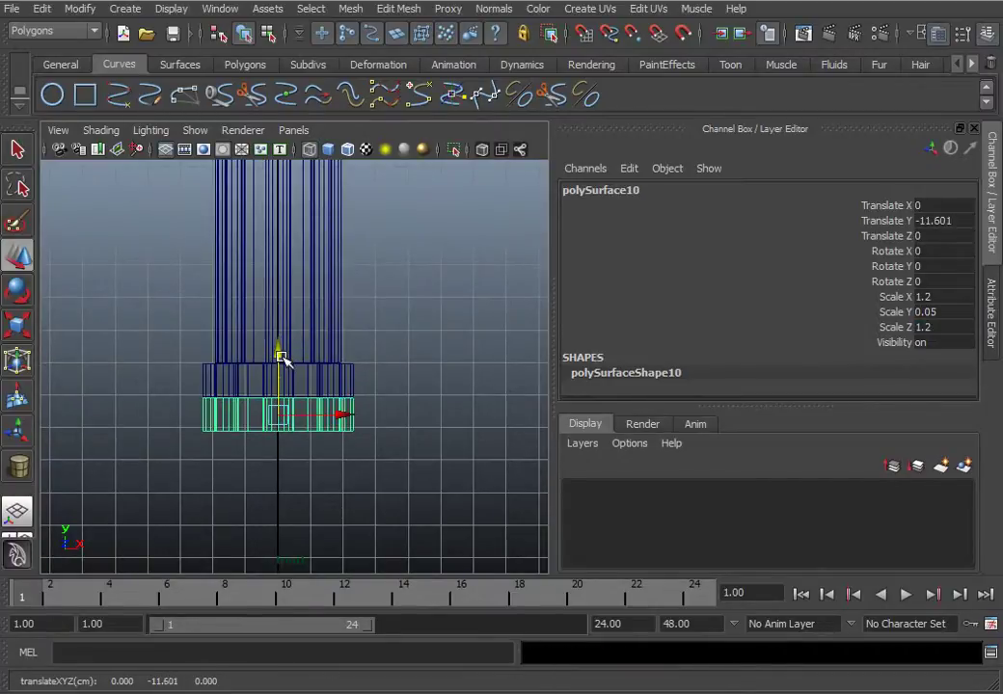
text(1.4)
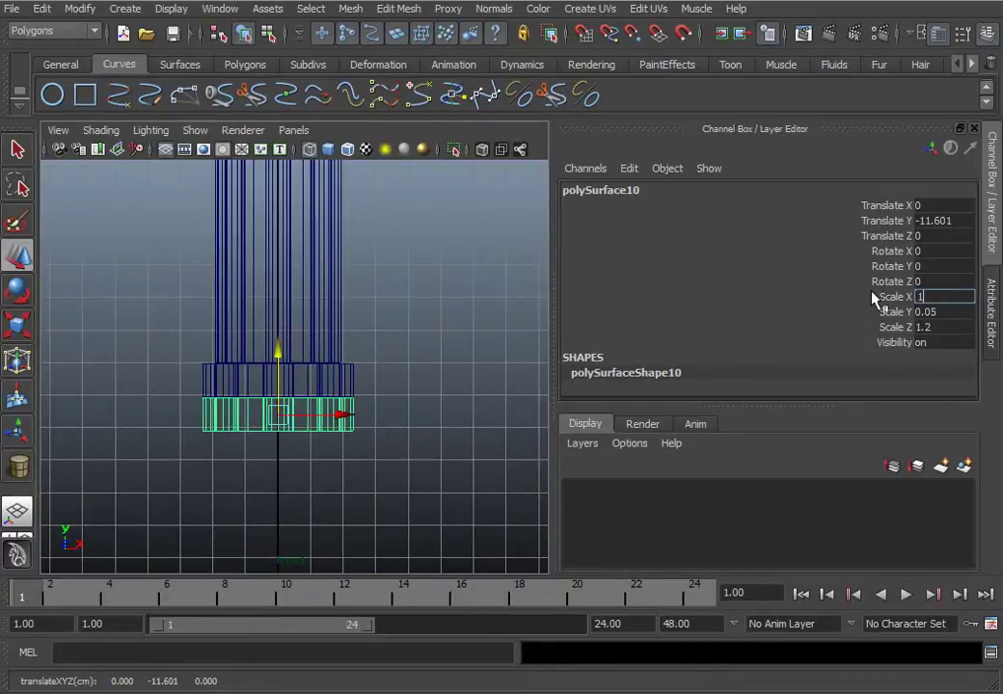
key(Return)
click(935, 328)
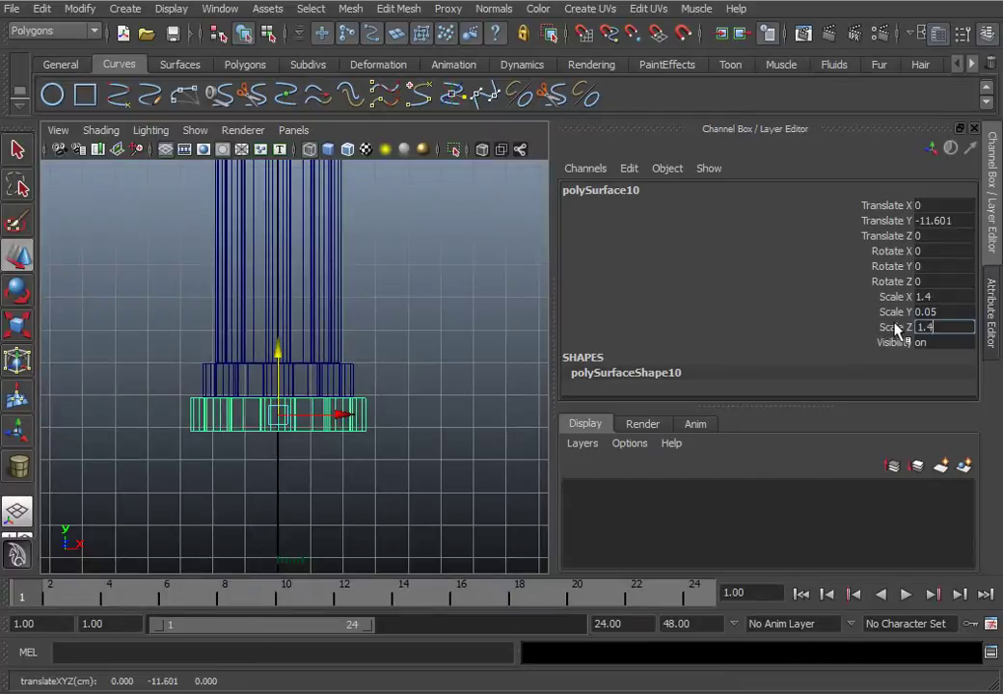
click(434, 336)
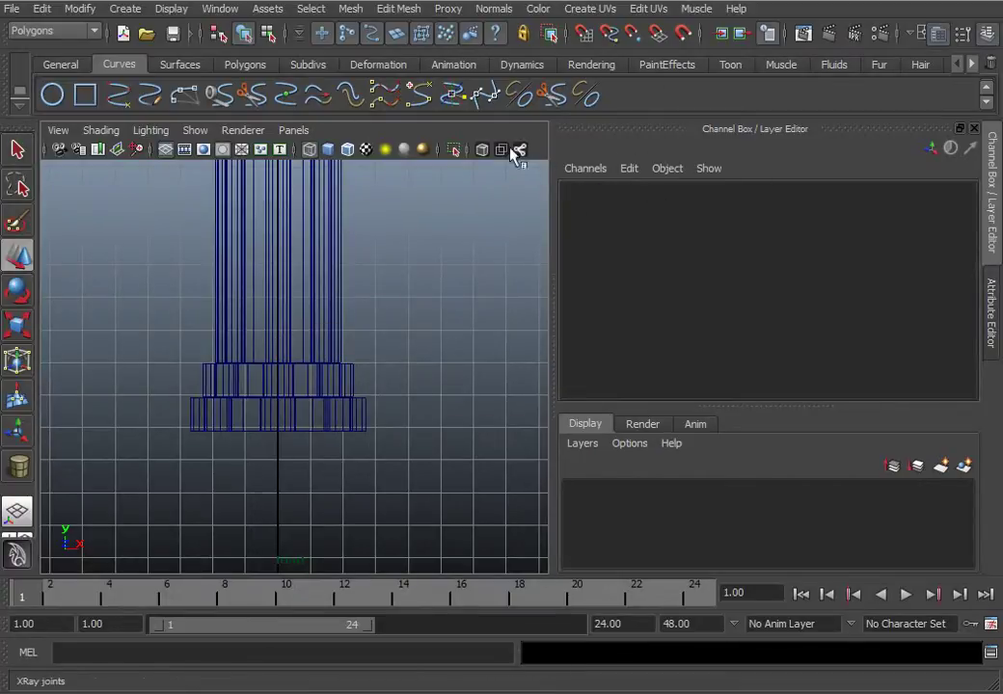
Examine the two-tier base of the column up close in the perspective view.
key(space)
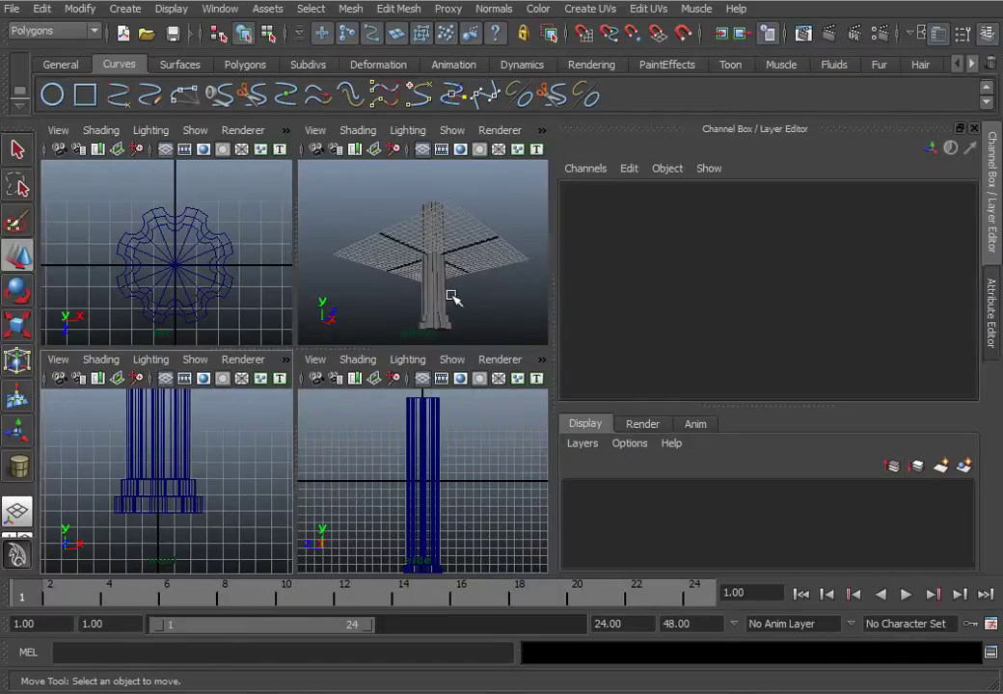
scroll(439, 310, up, 12)
alt+middle_drag(444, 321, 444, 322)
scroll(438, 308, down, 8)
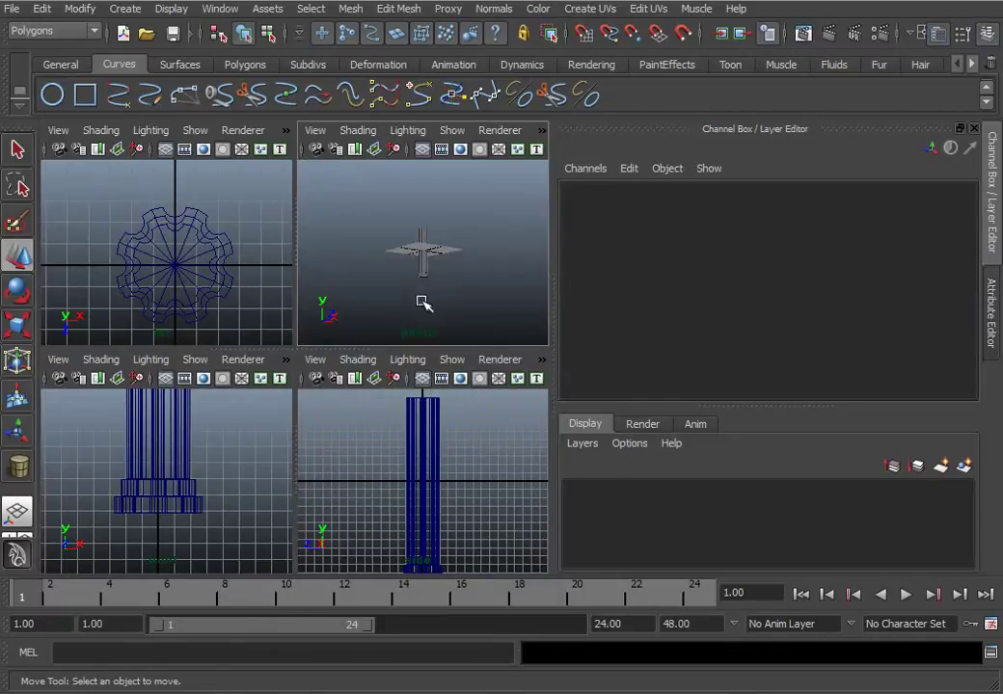
scroll(421, 302, up, 8)
alt+drag(430, 300, 449, 338)
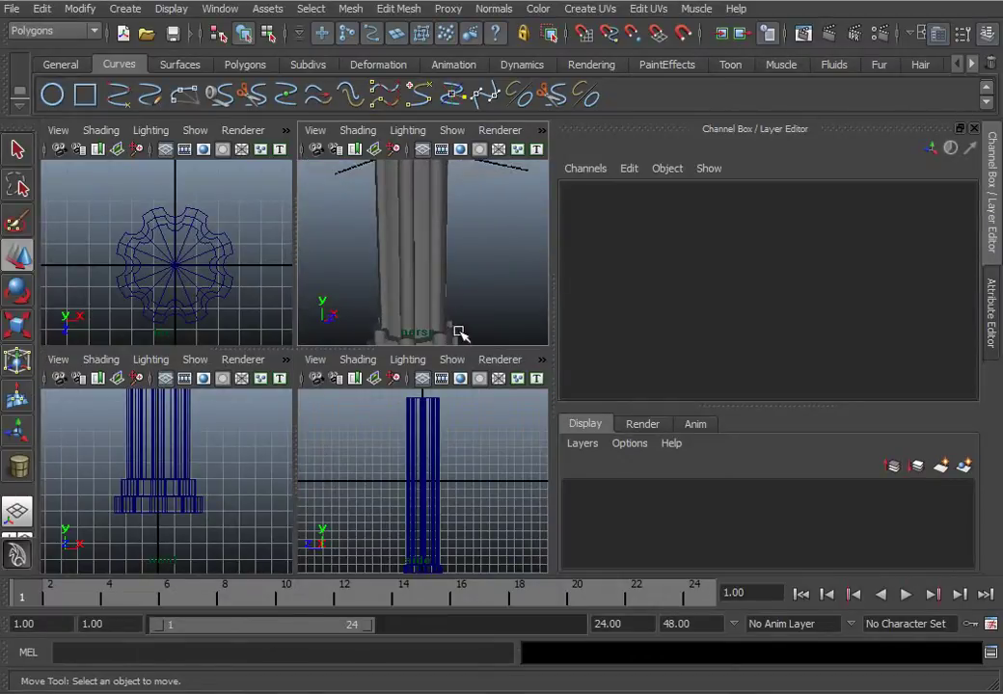
alt+middle_drag(459, 332, 432, 268)
scroll(163, 530, up, 5)
scroll(183, 535, down, 5)
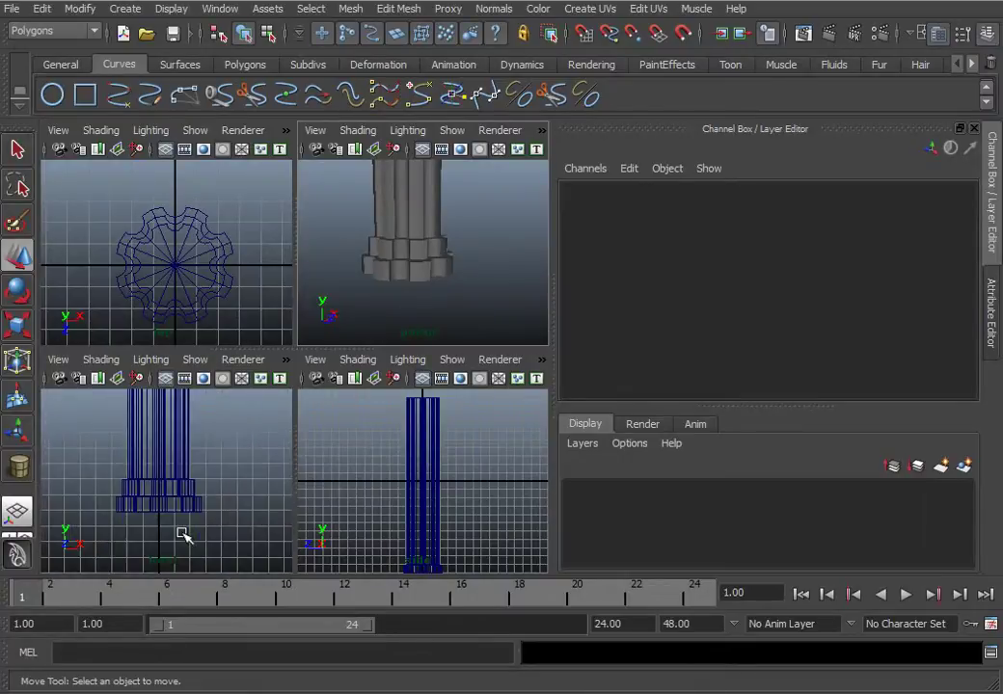
Parent the wider lower base disc to the upper base disc and select the upper disc with its child.
key(space)
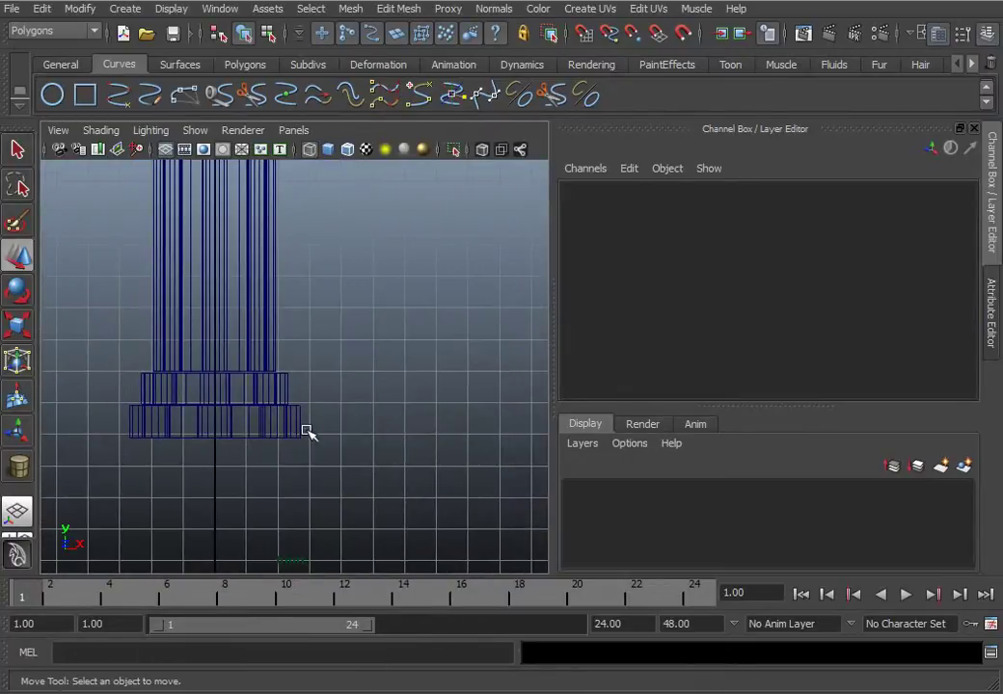
click(299, 431)
click(291, 388)
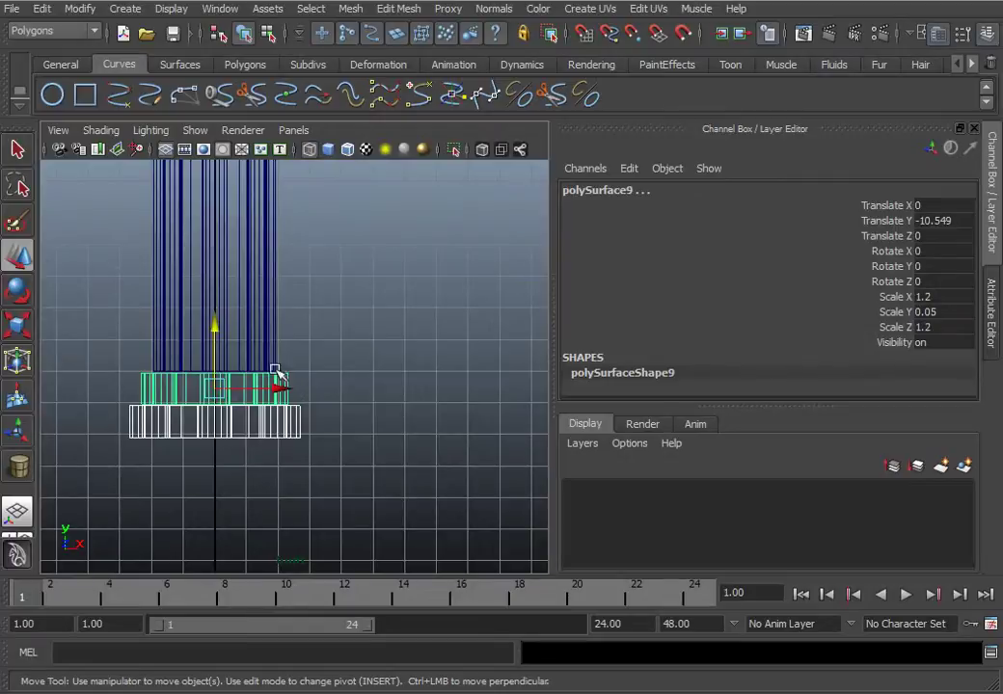
click(42, 10)
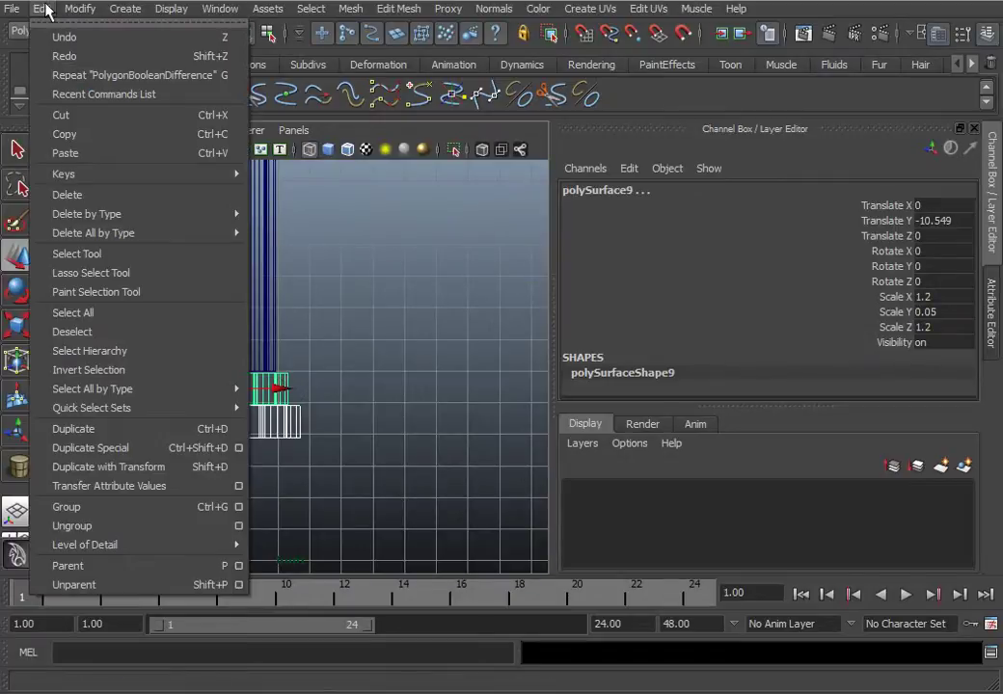
click(85, 564)
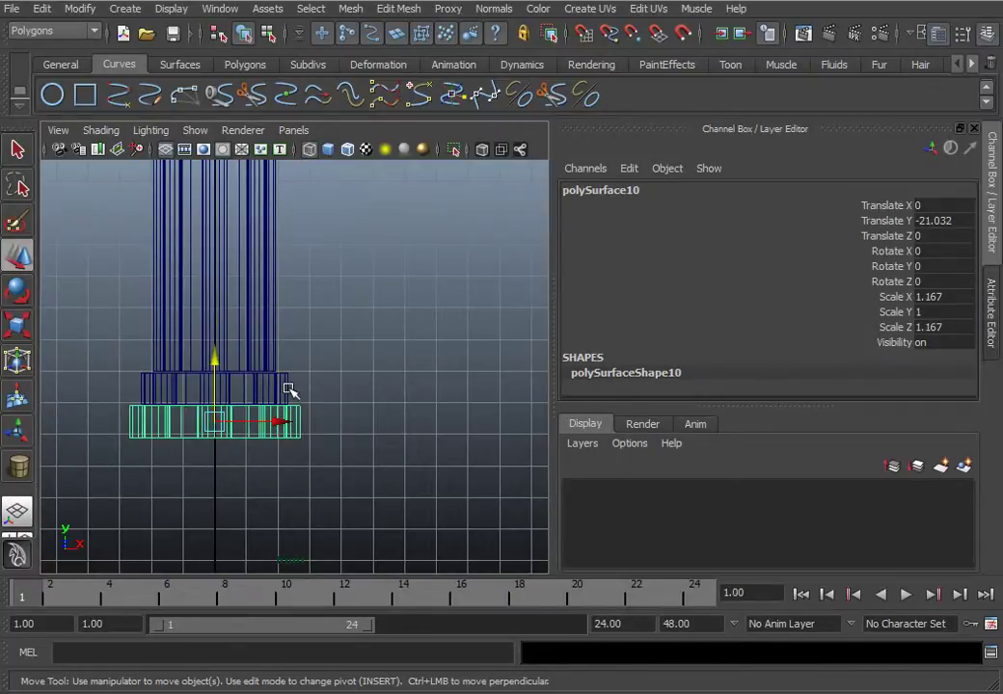
click(279, 390)
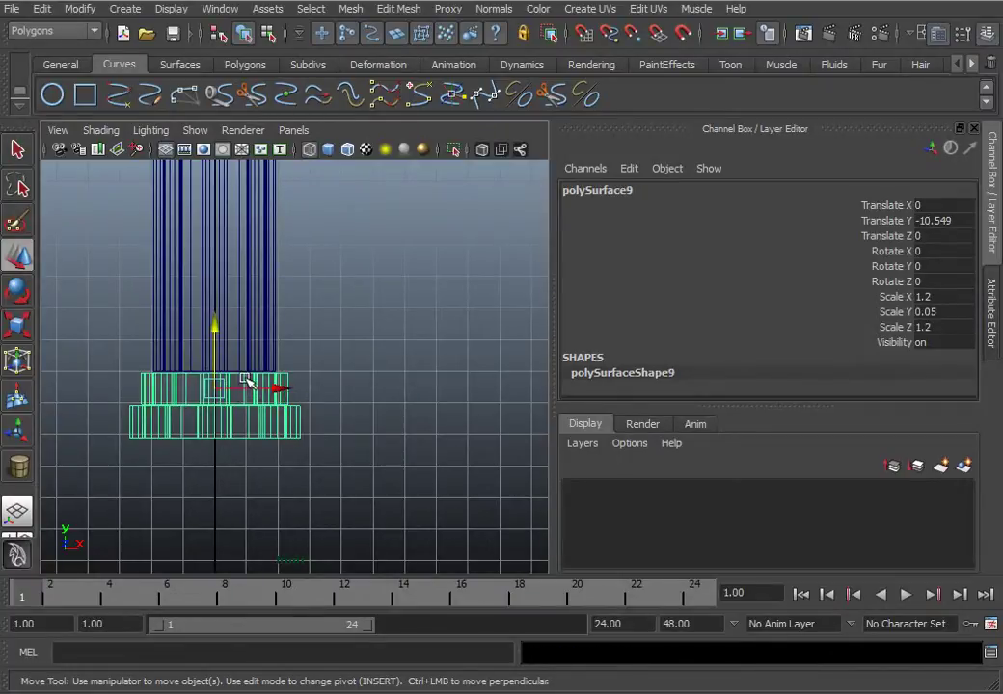
click(42, 9)
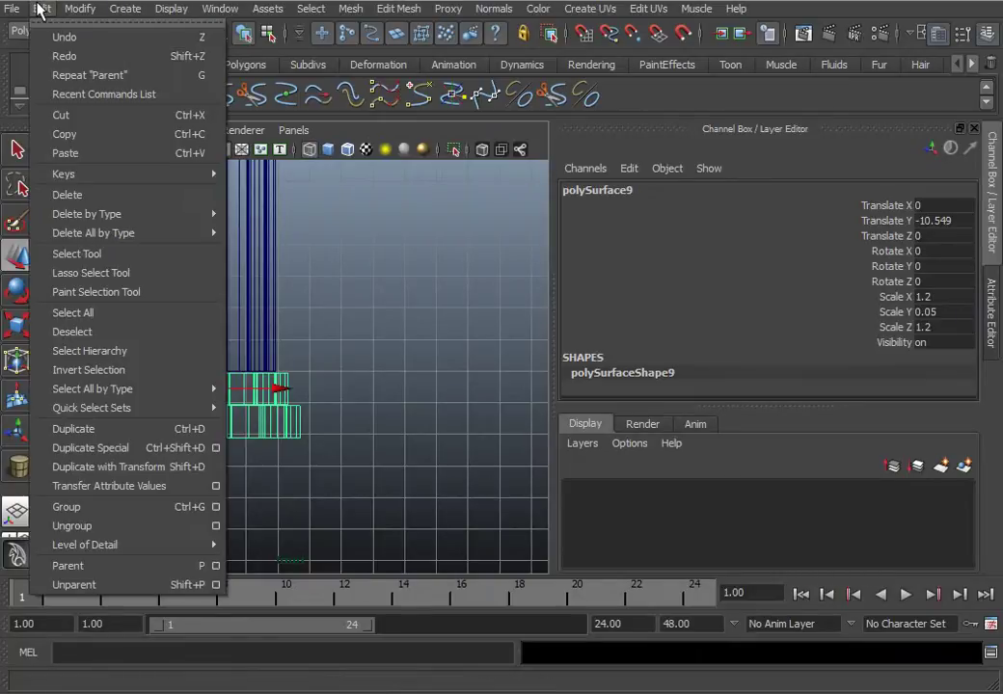
click(431, 366)
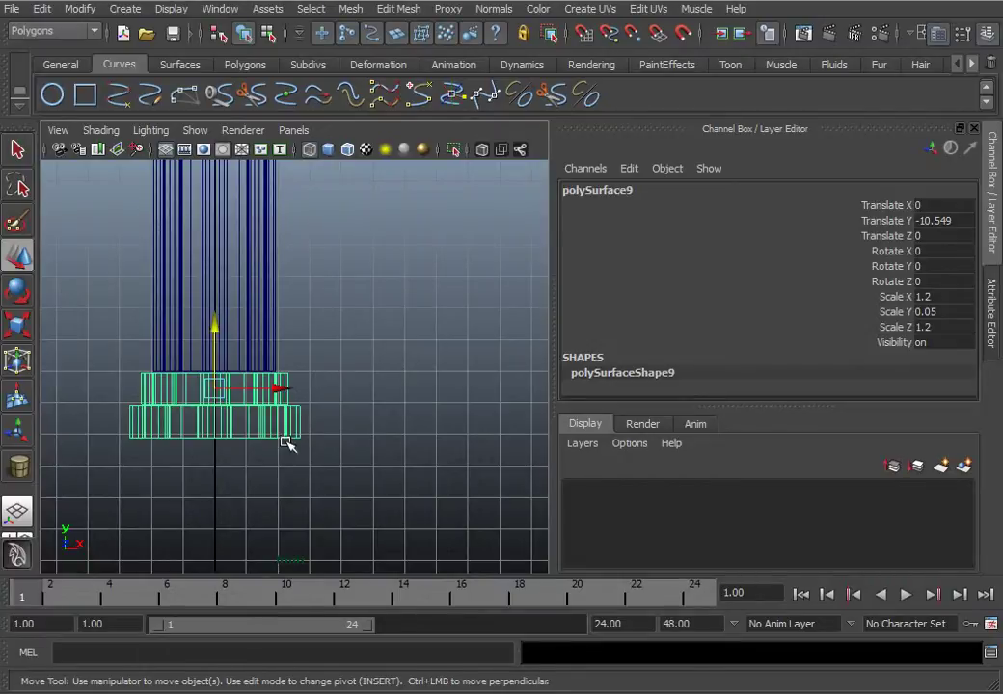
Duplicate the two-disc base and flip the copy upside down with a Scale Y of -0.05.
key(ctrl+d)
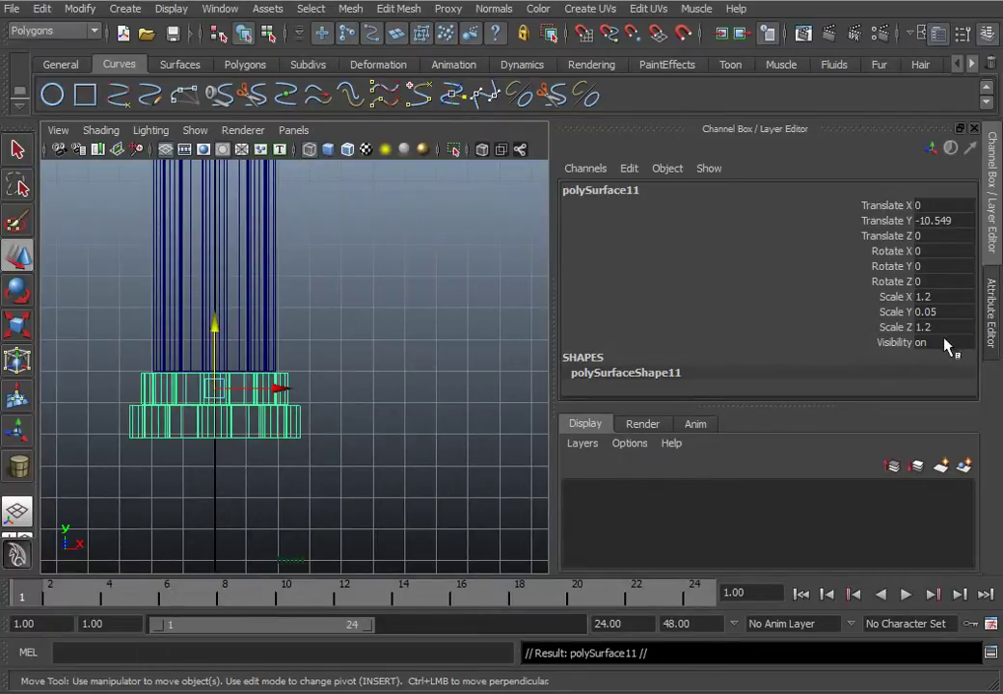
double_click(921, 311)
key(Return)
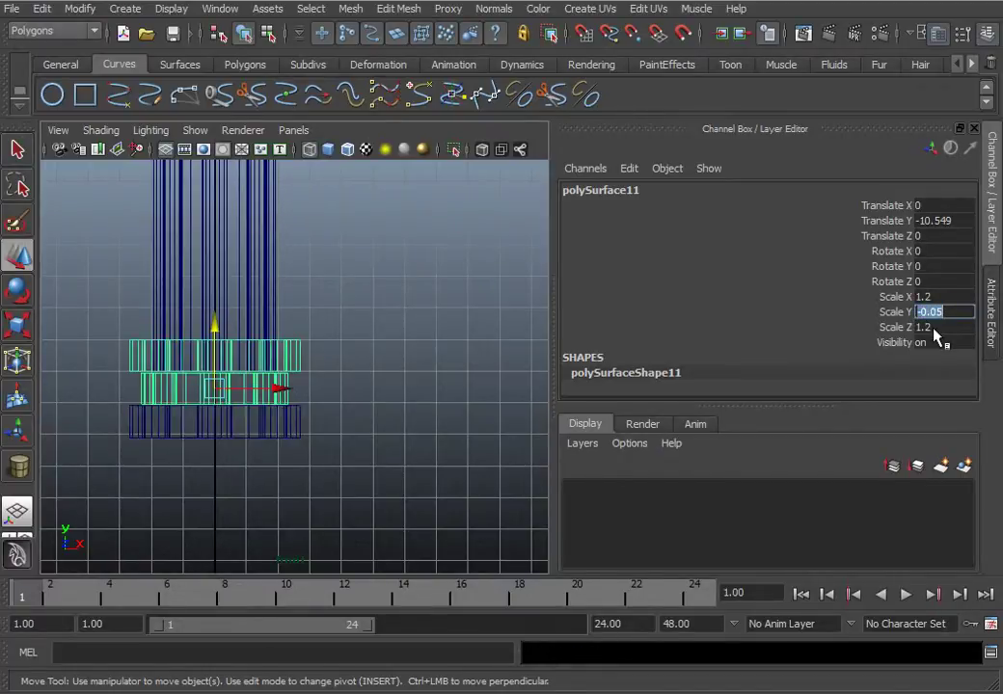
Move the flipped base copy up along Y onto the column's upper end, at Translate Y about 10.53.
double_click(931, 221)
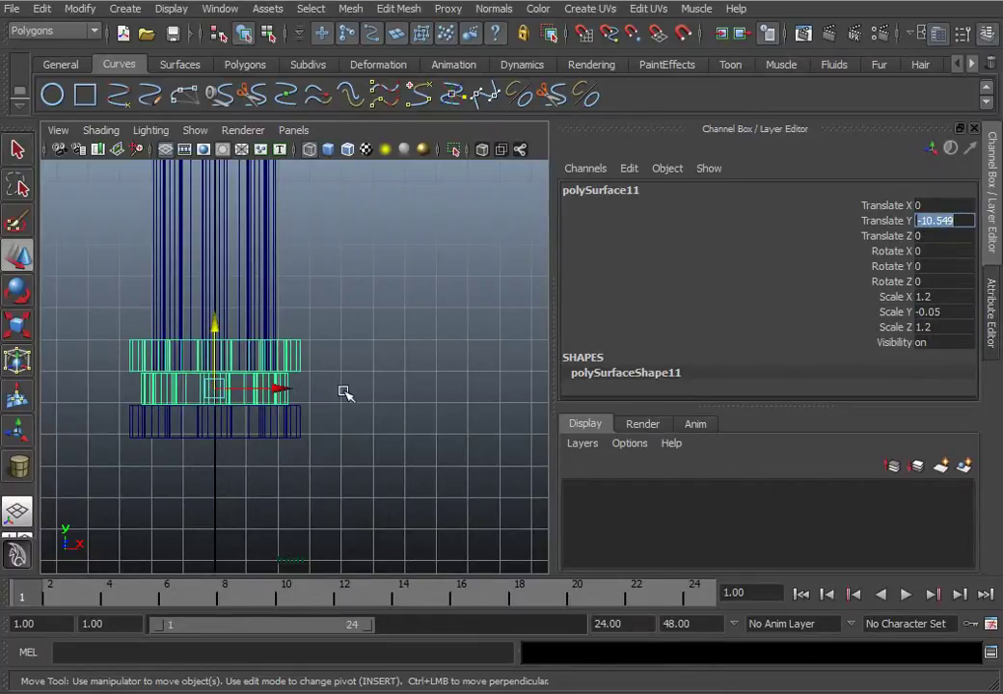
scroll(312, 385, down, 6)
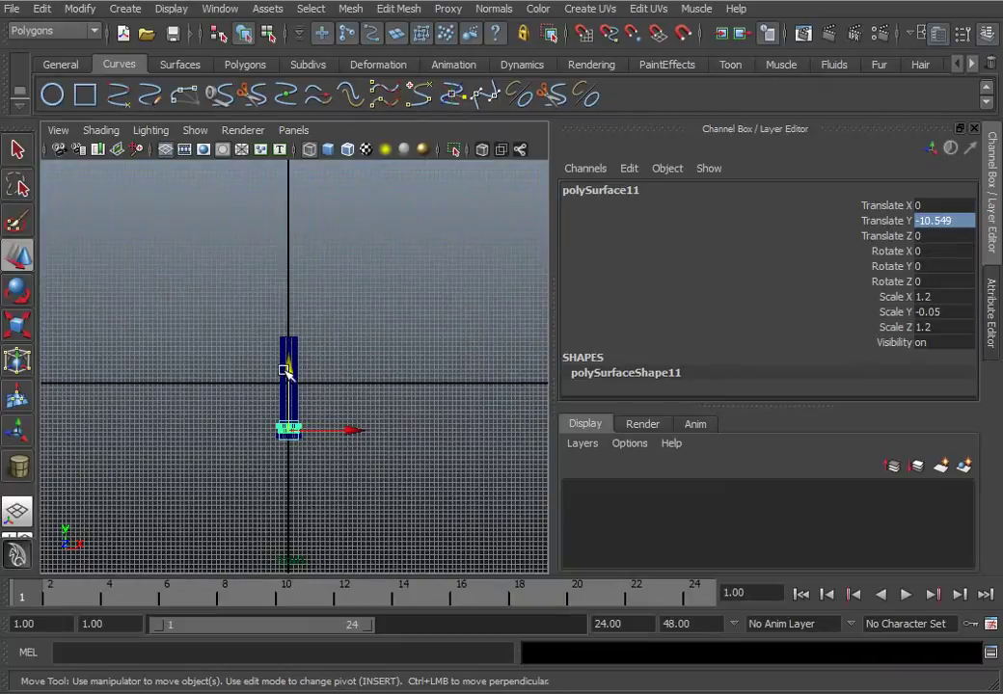
drag(288, 369, 291, 269)
scroll(308, 371, up, 5)
scroll(309, 371, up, 5)
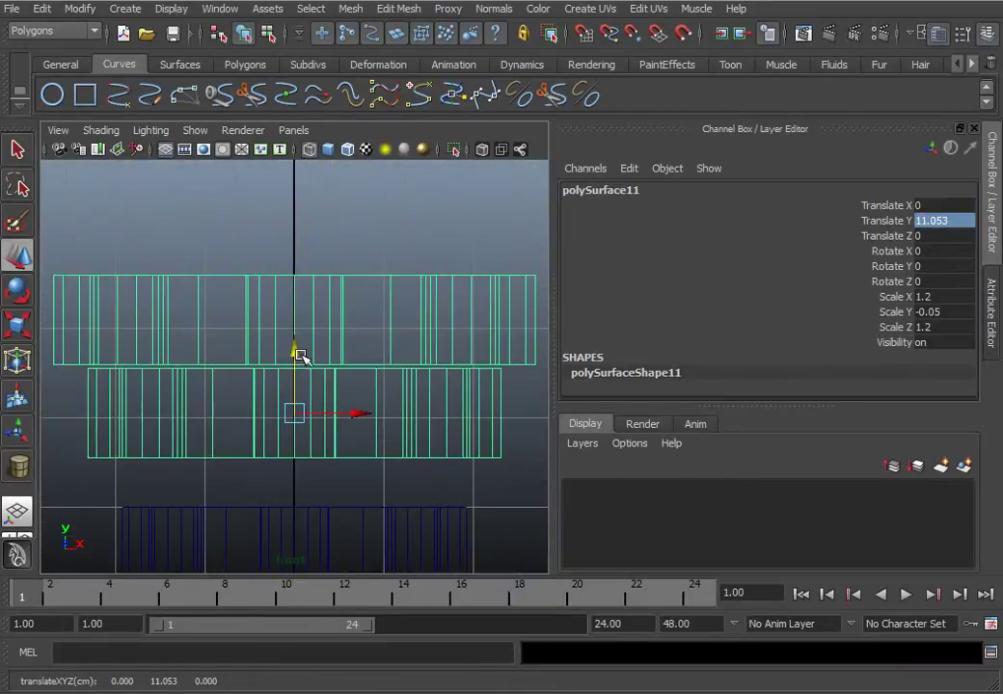
drag(293, 351, 295, 396)
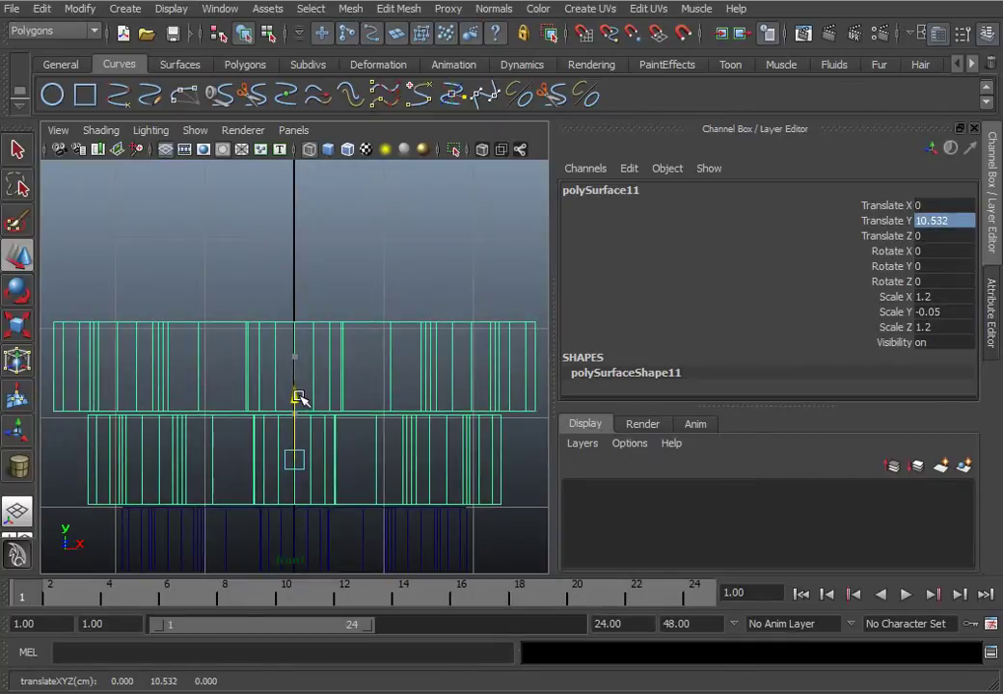
Parent the upper and lower disc pairs to the fluted column shaft and select the shaft with its children.
scroll(307, 396, down, 8)
scroll(309, 369, up, 5)
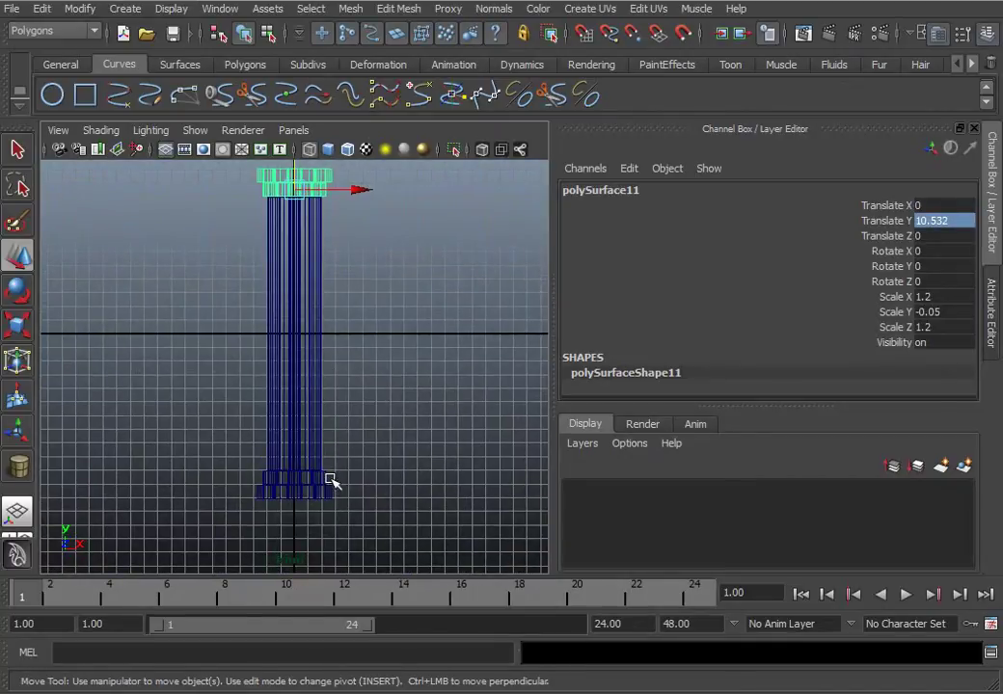
drag(331, 481, 347, 491)
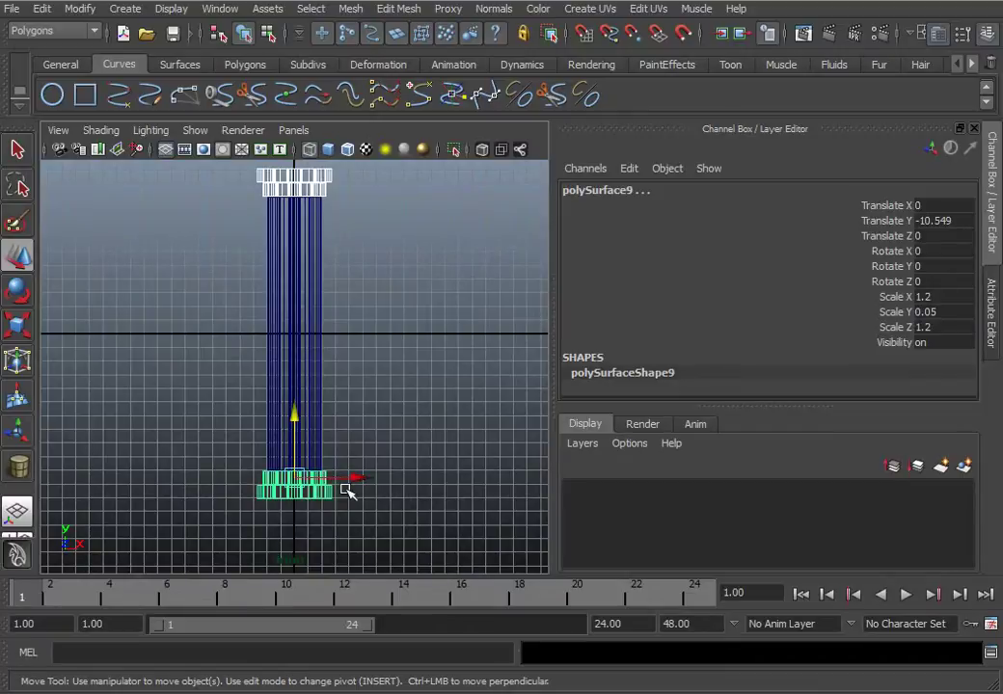
click(301, 316)
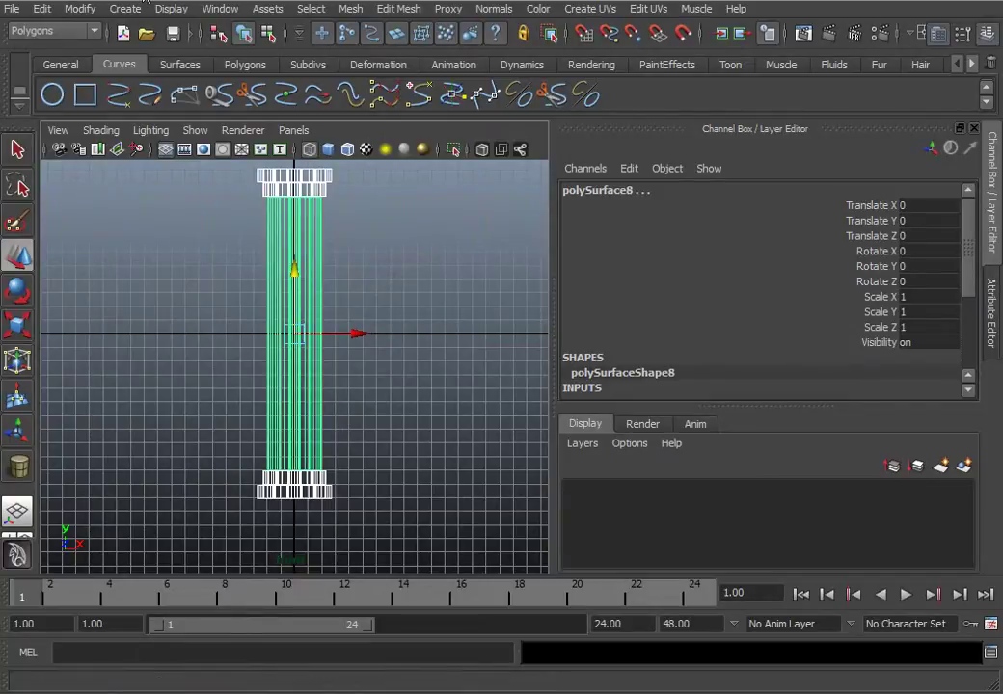
click(42, 9)
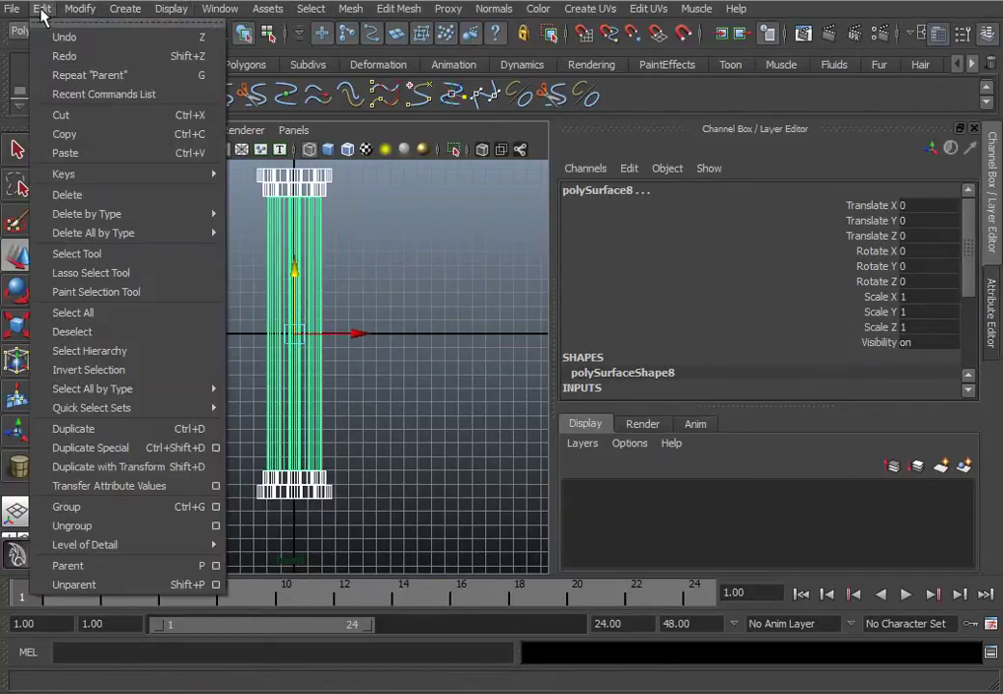
click(97, 565)
click(302, 323)
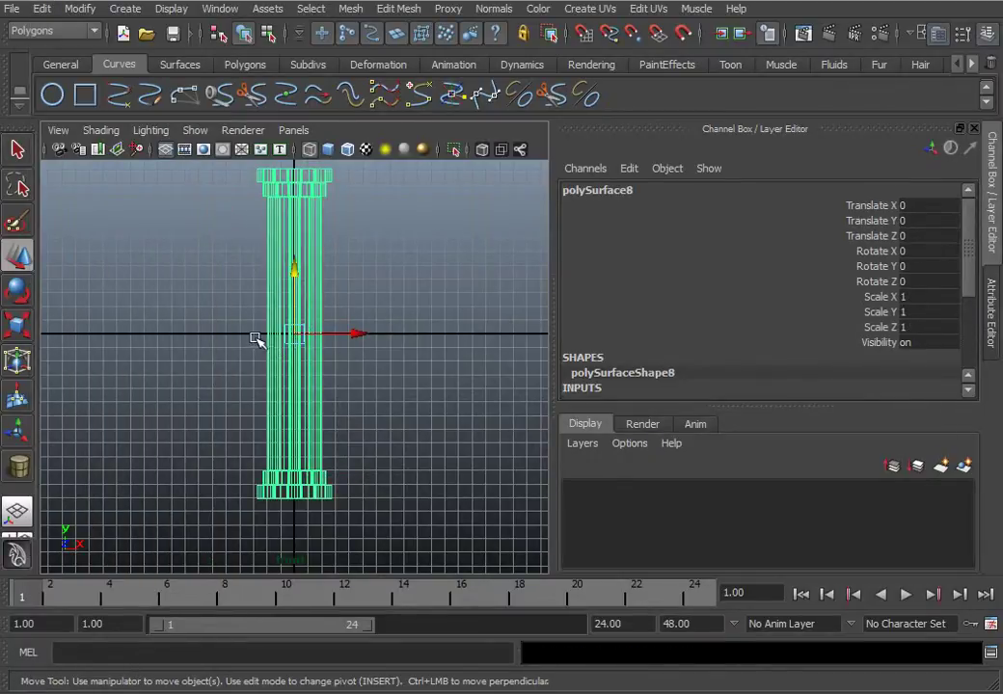
Check the column's parenting by selecting the upper disc pair, the lower disc pair and the fluted shaft in turn.
click(376, 308)
click(309, 309)
click(355, 209)
click(330, 185)
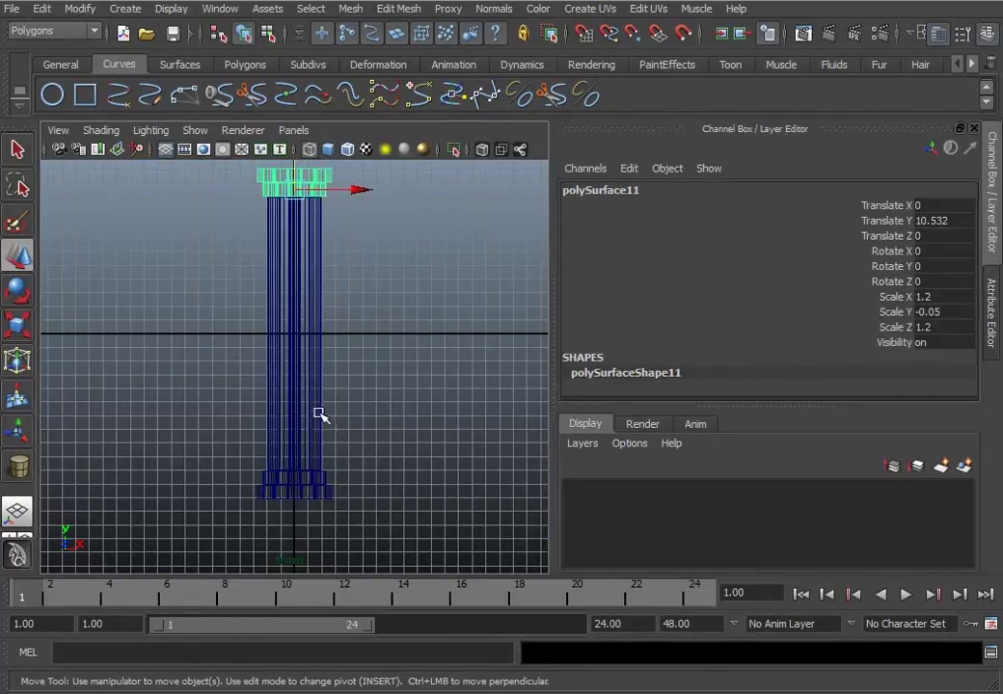
click(333, 485)
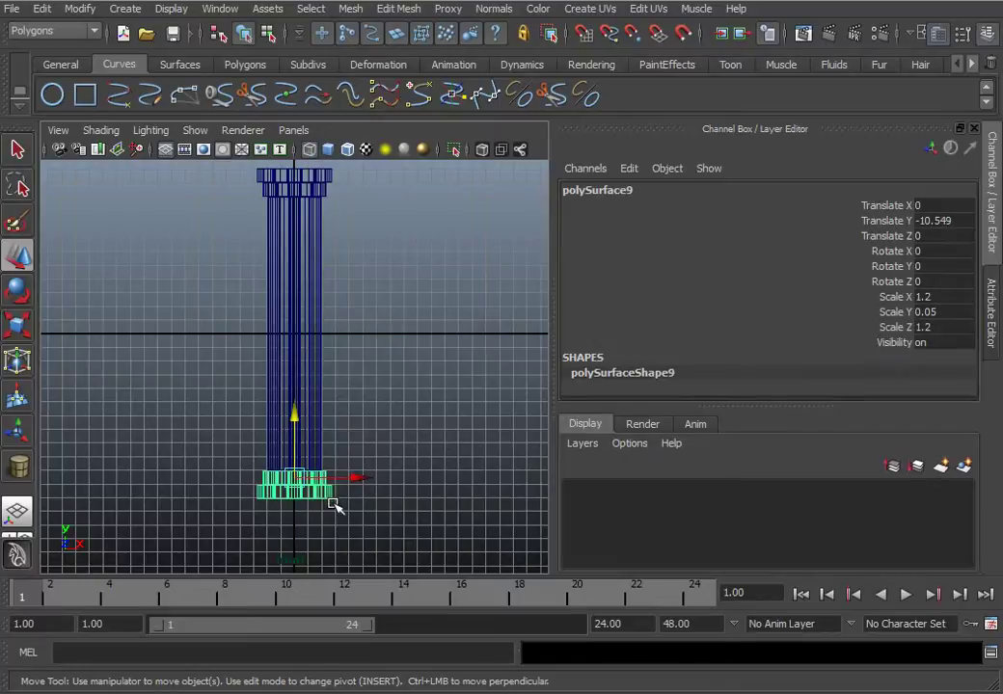
click(293, 344)
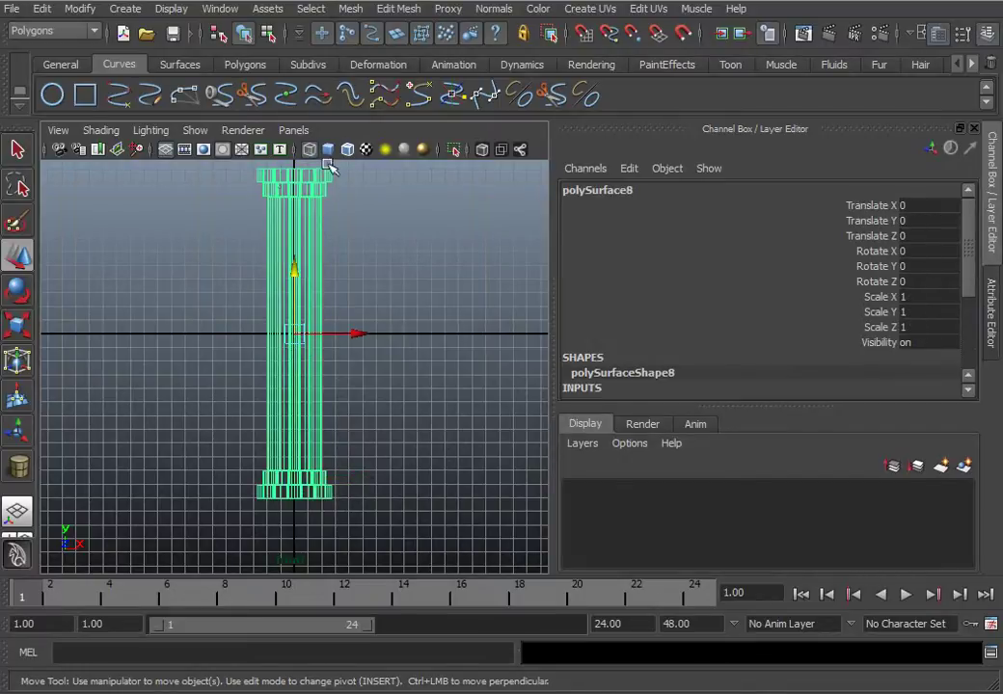
Move the whole column away from the origin along negative X, to about Translate X -39.06.
scroll(304, 396, down, 5)
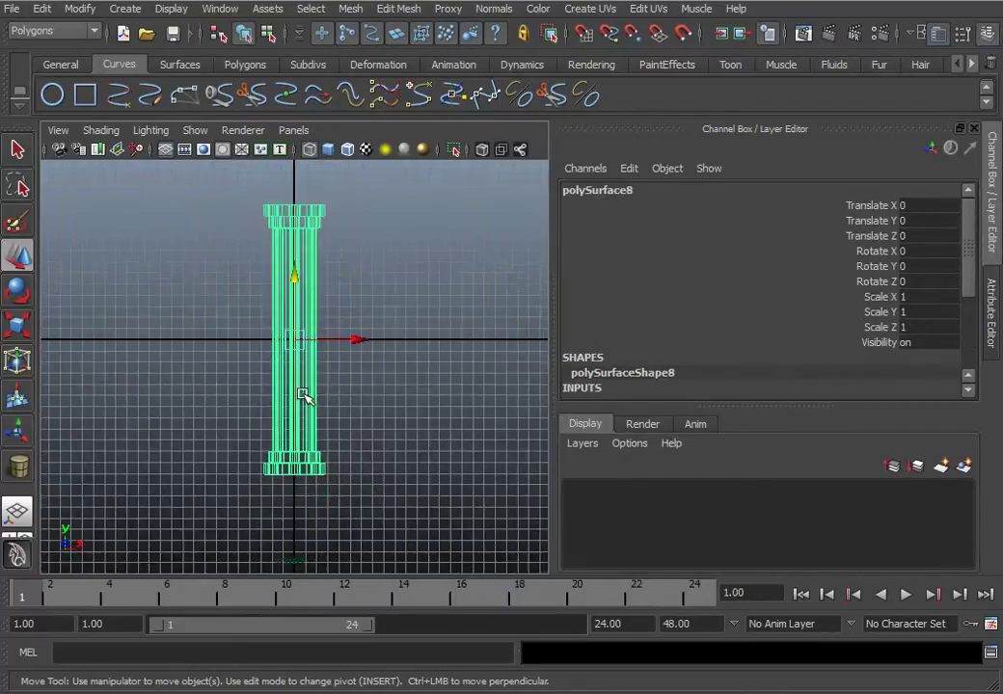
alt+middle_drag(316, 412, 427, 396)
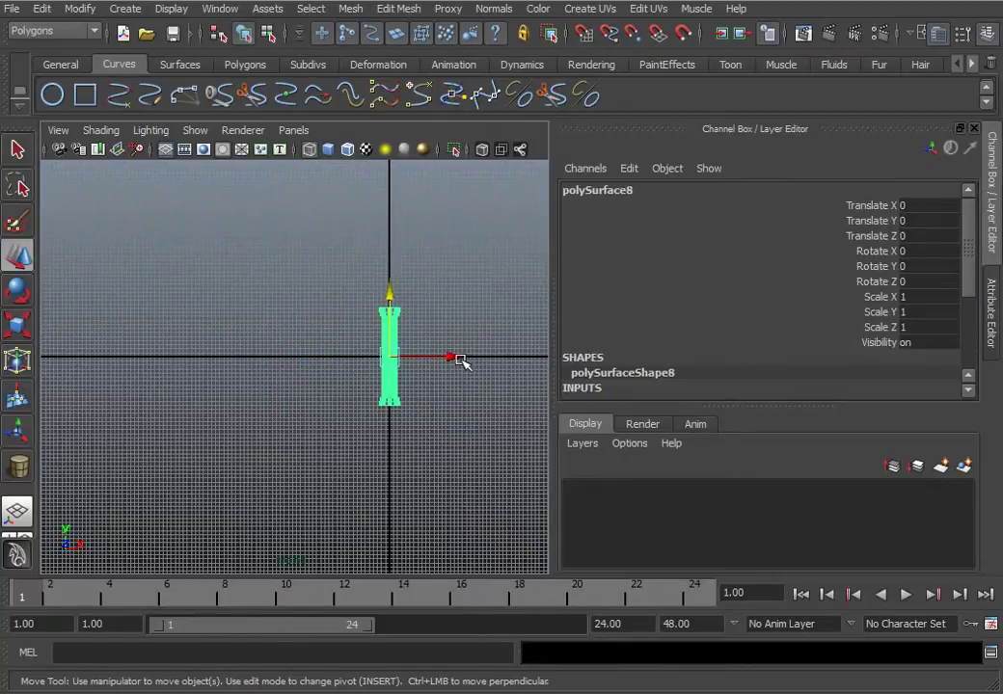
drag(459, 358, 301, 359)
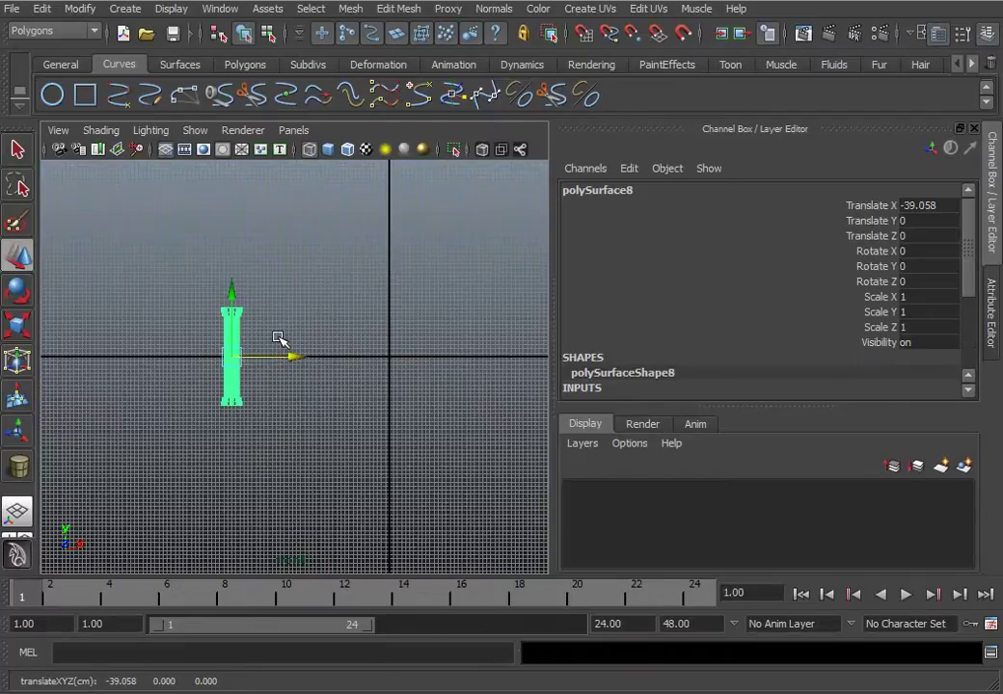
Move the column's pivot to the world origin using grid snapping.
key(Insert)
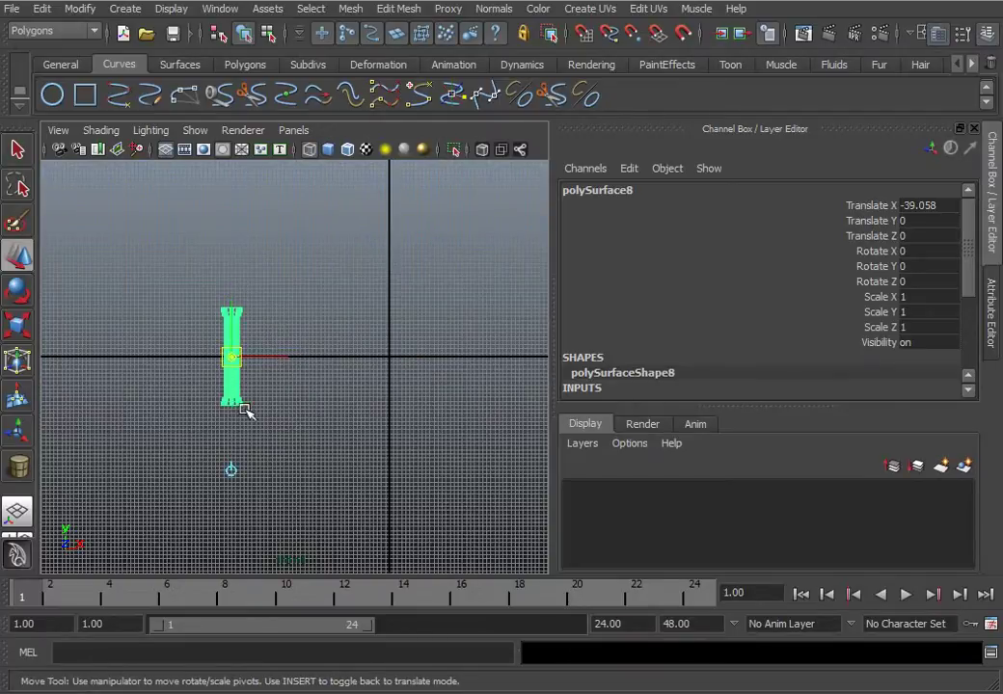
key(x)
key(x)
drag(234, 360, 395, 363)
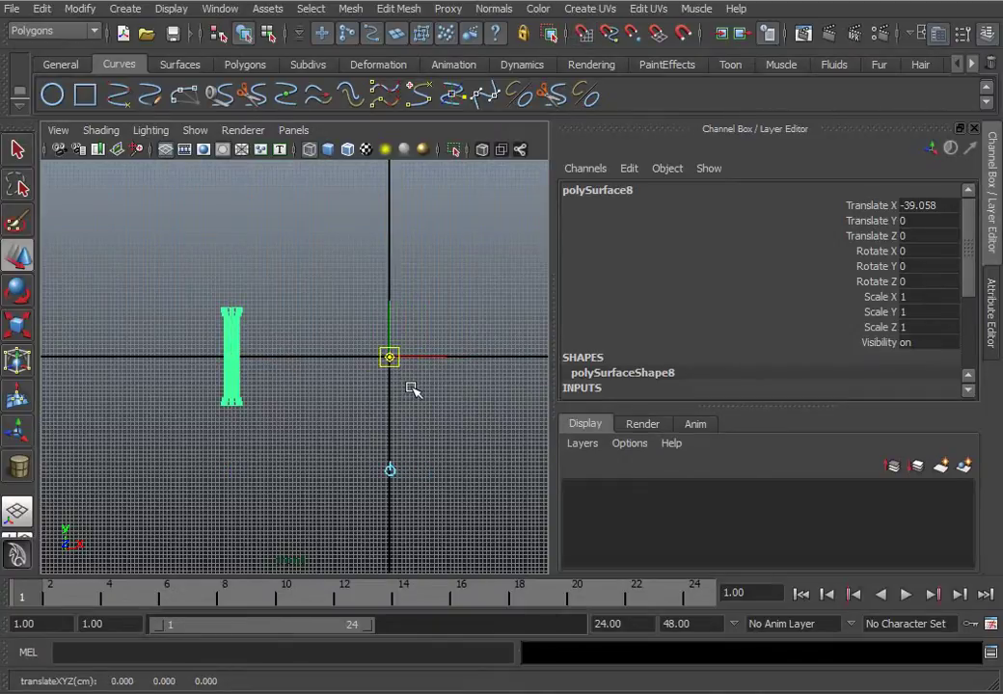
key(Insert)
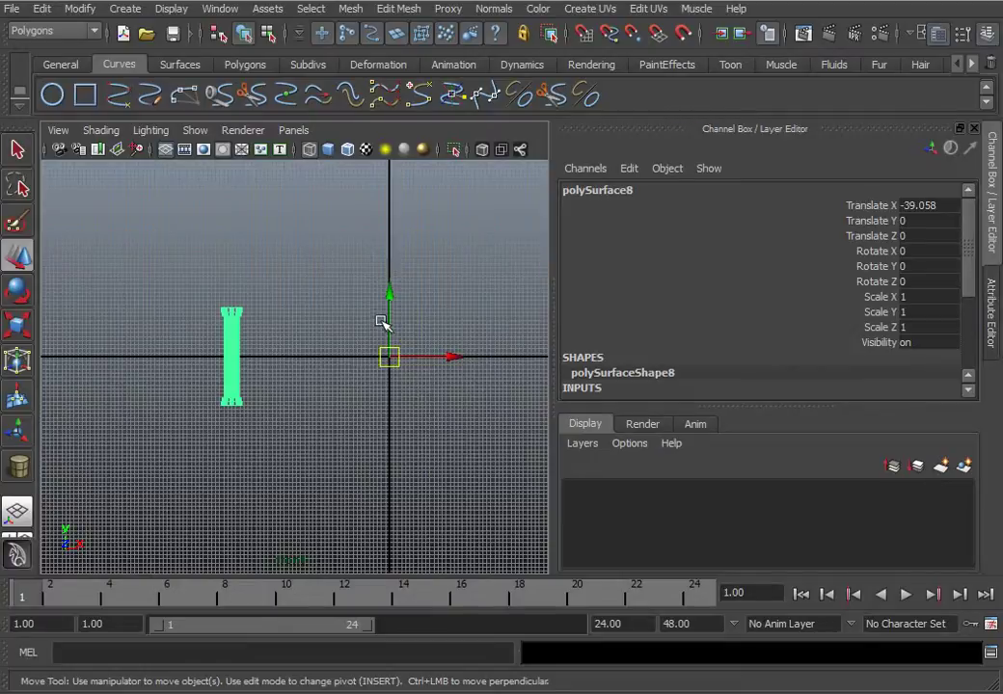
Duplicate the column with Duplicate Special using a Y rotation of 30 and 11 copies, forming a ring around the origin.
key(space)
key(space)
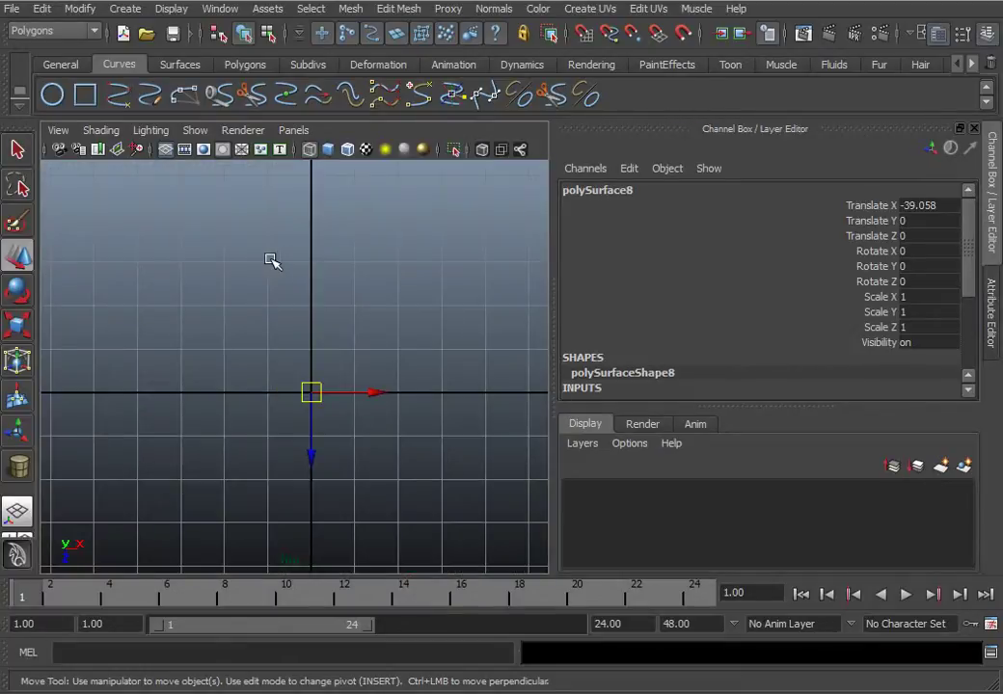
key(f)
scroll(298, 372, down, 13)
alt+middle_drag(361, 390, 347, 362)
scroll(304, 370, up, 4)
click(46, 9)
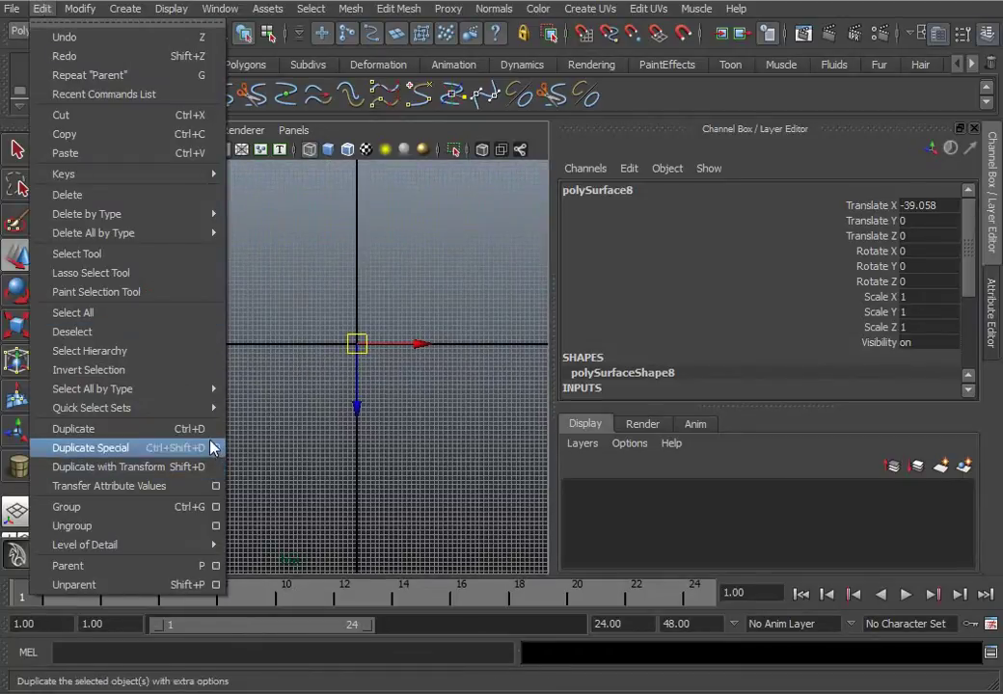
click(216, 447)
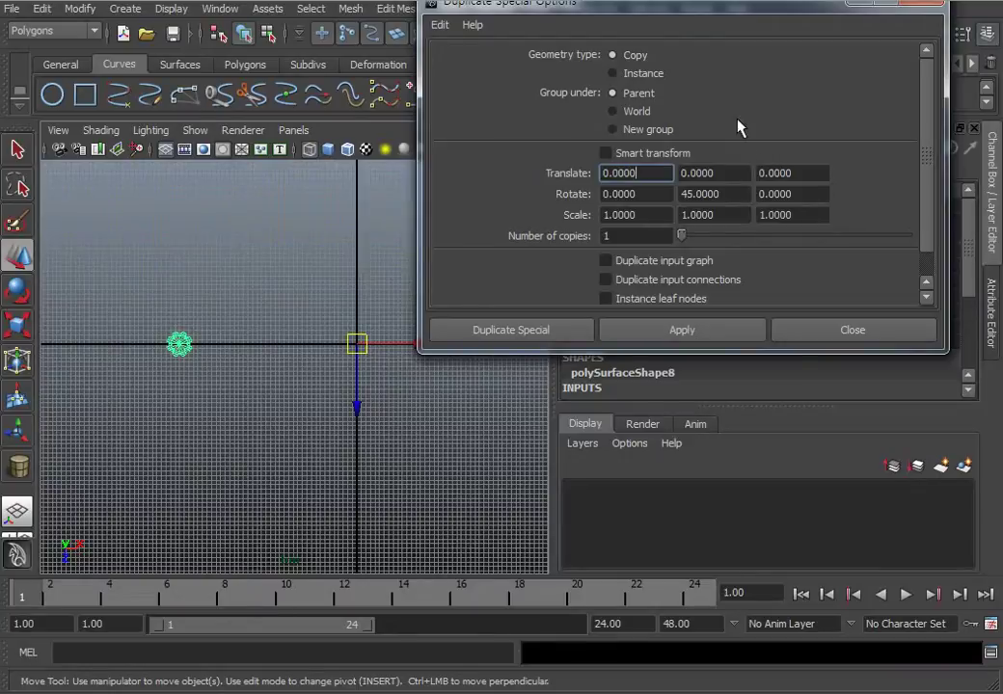
double_click(713, 192)
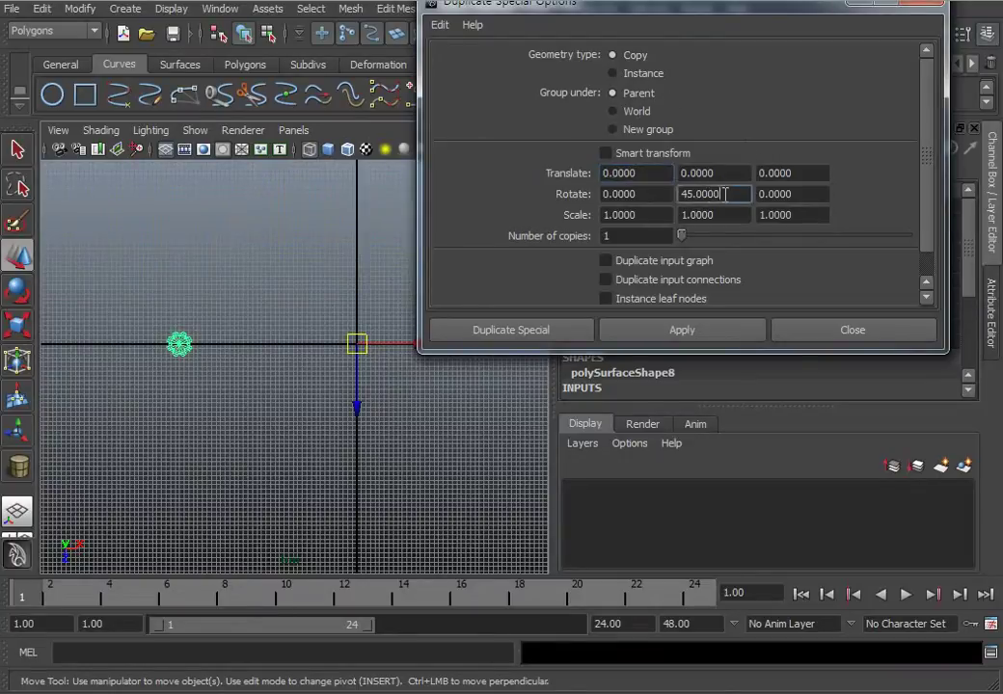
text(30)
double_click(618, 236)
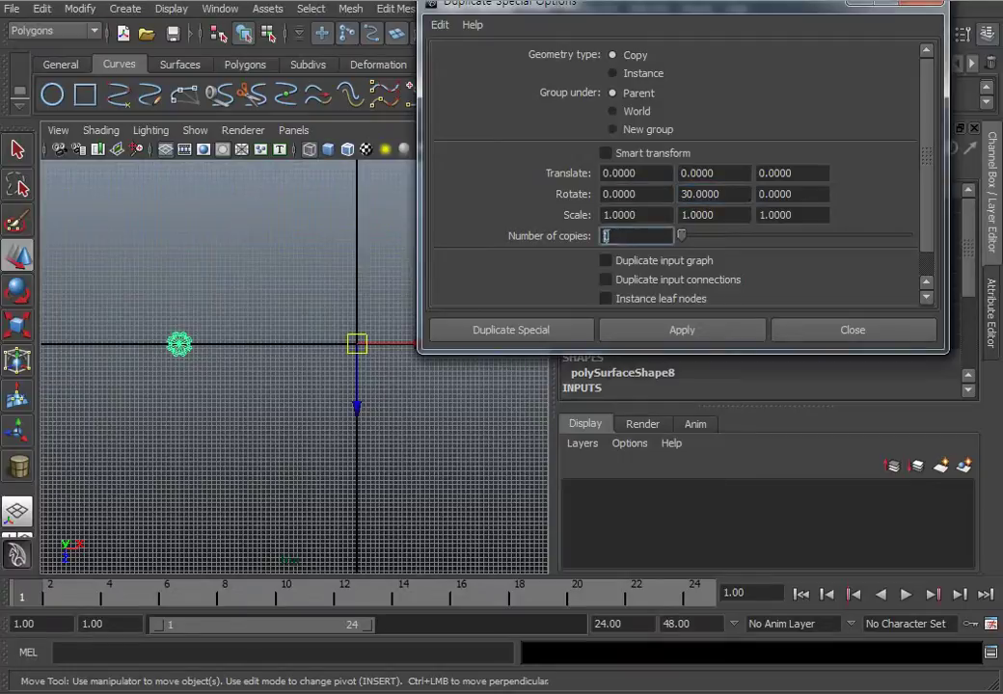
click(713, 332)
click(852, 330)
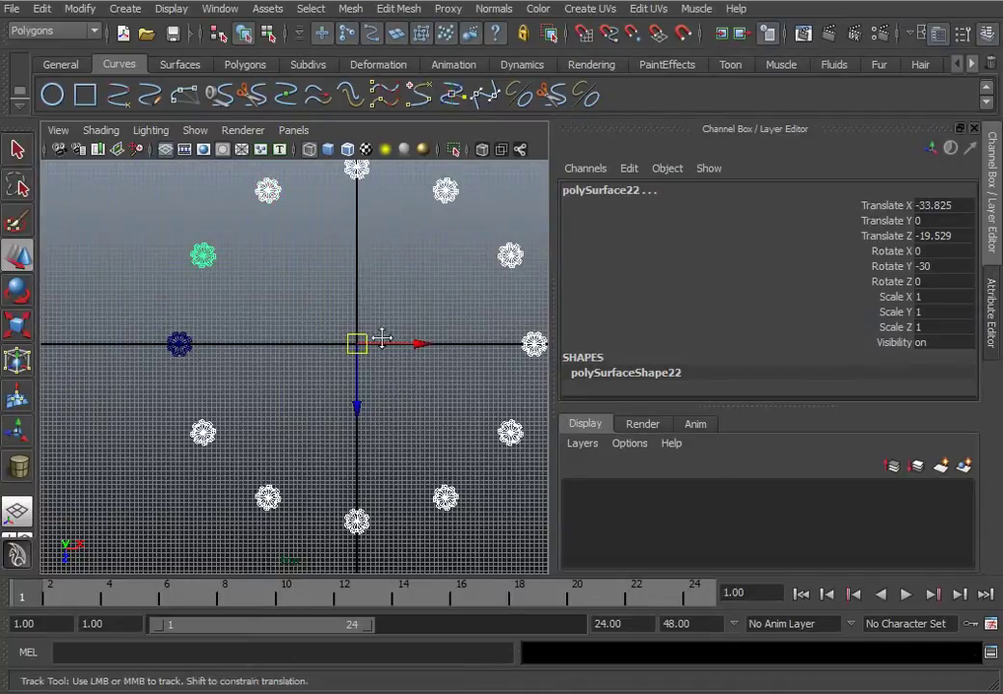
Examine the ring of columns in the top and perspective views.
alt+middle_drag(381, 340, 329, 363)
scroll(327, 365, down, 2)
key(space)
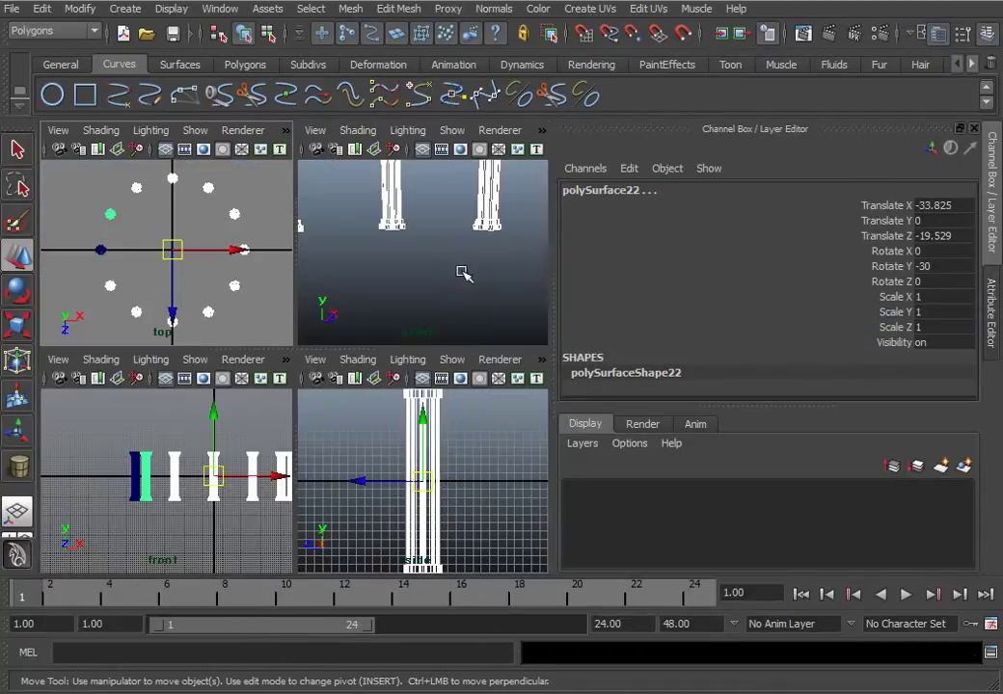
key(space)
key(f)
alt+drag(341, 301, 314, 357)
key(space)
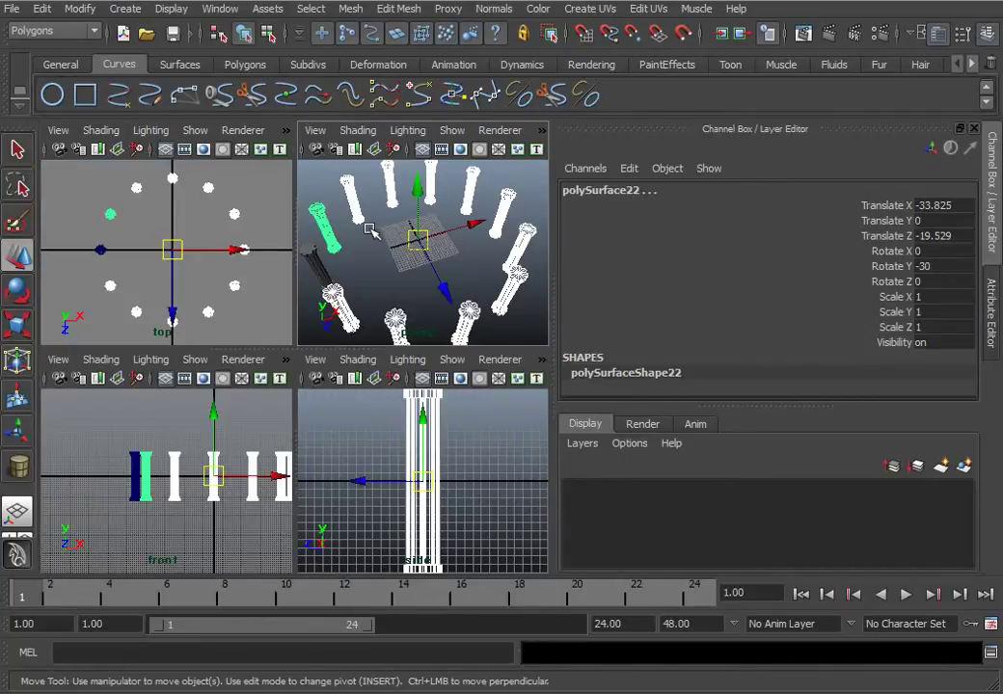
key(space)
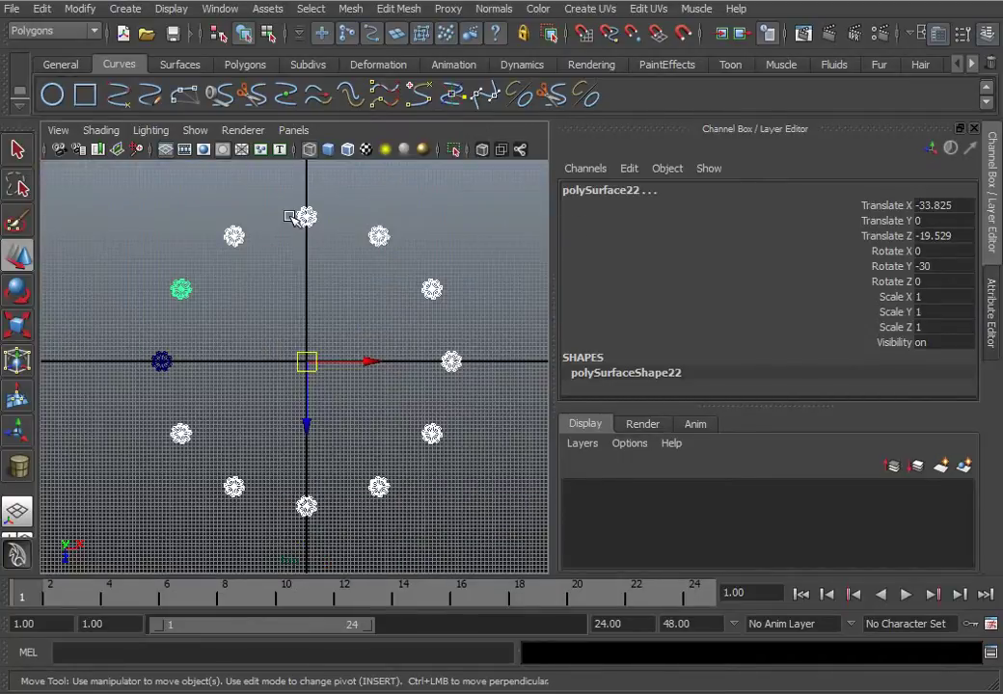
Create a polygon cylinder centred on the origin and covering the column ring, about 45.8 in radius and 3.6 high.
click(125, 12)
mouse_move(148, 56)
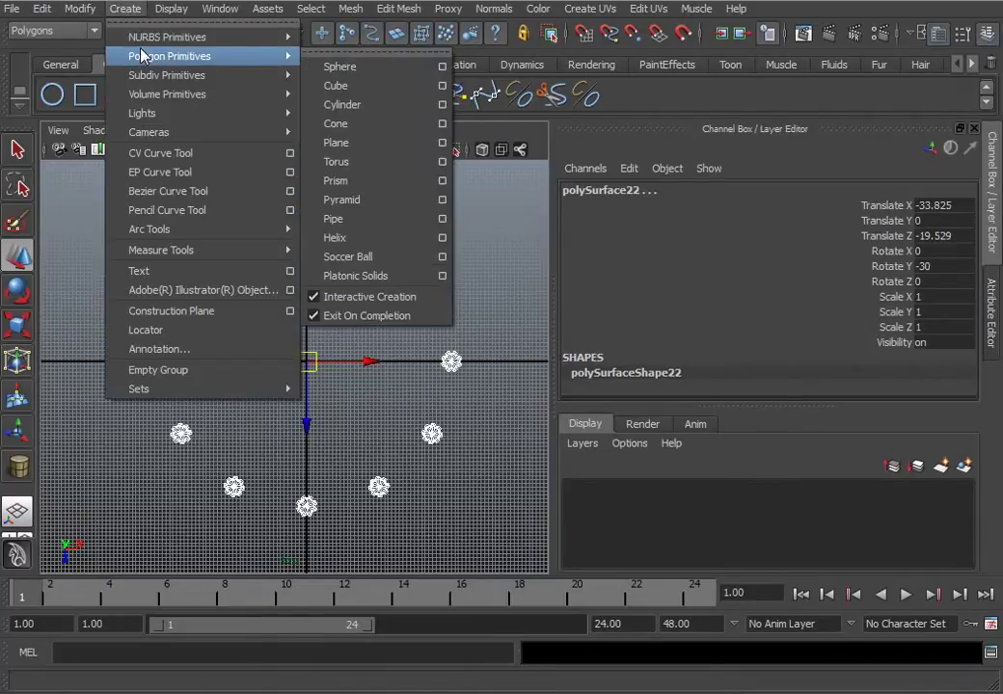
click(359, 105)
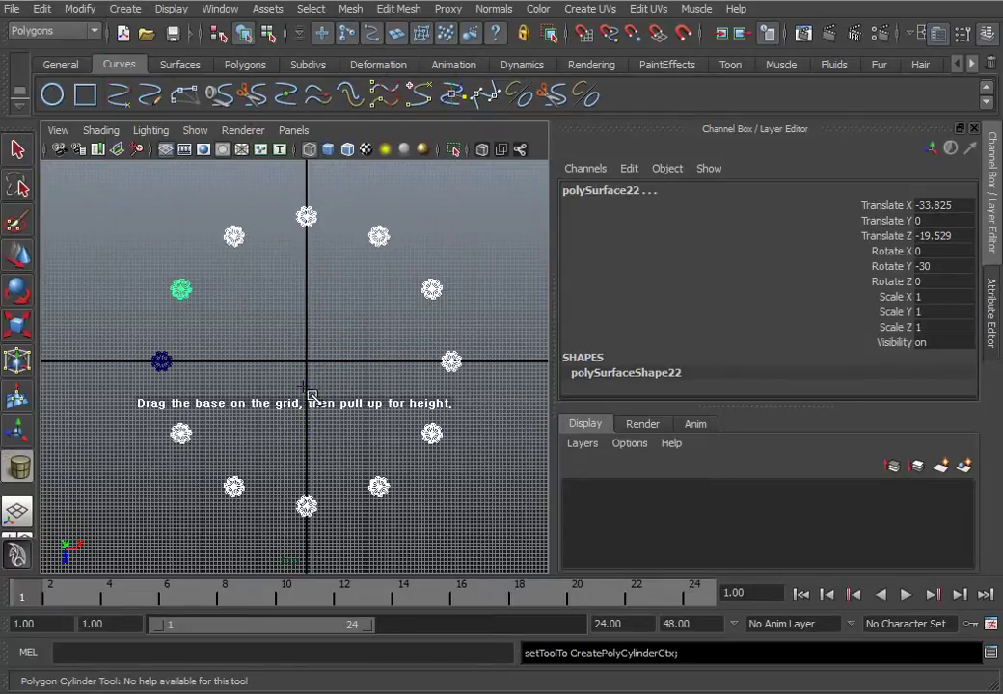
drag(318, 372, 476, 422)
Flatten the large cylinder to a Scale Y of about 0.304 and raise it onto the columns at about Translate Y 12.64.
key(space)
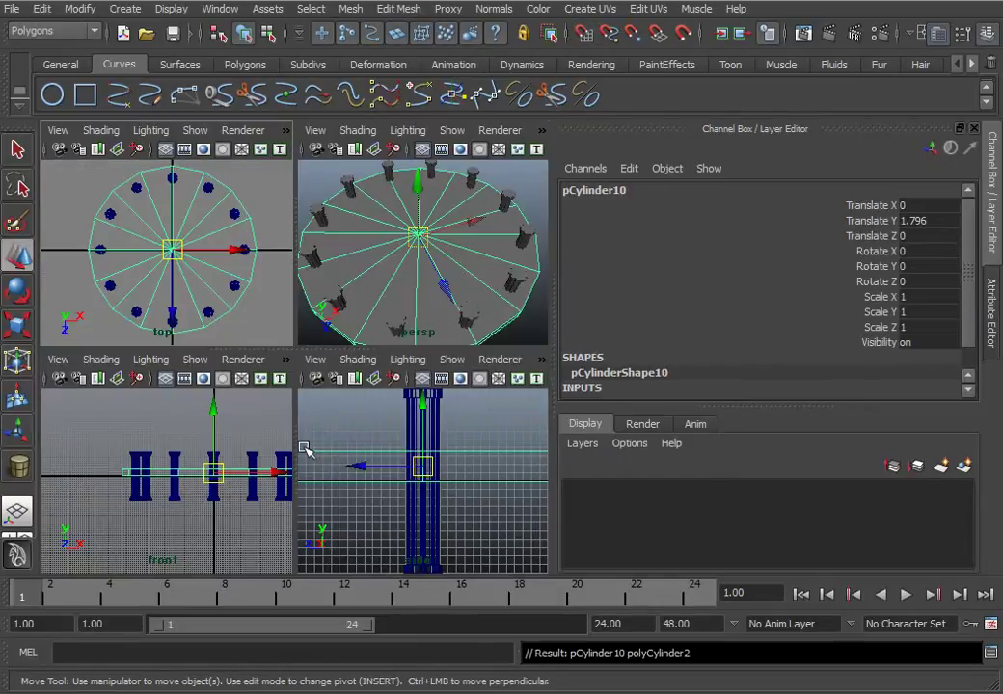
key(space)
scroll(367, 333, down, 5)
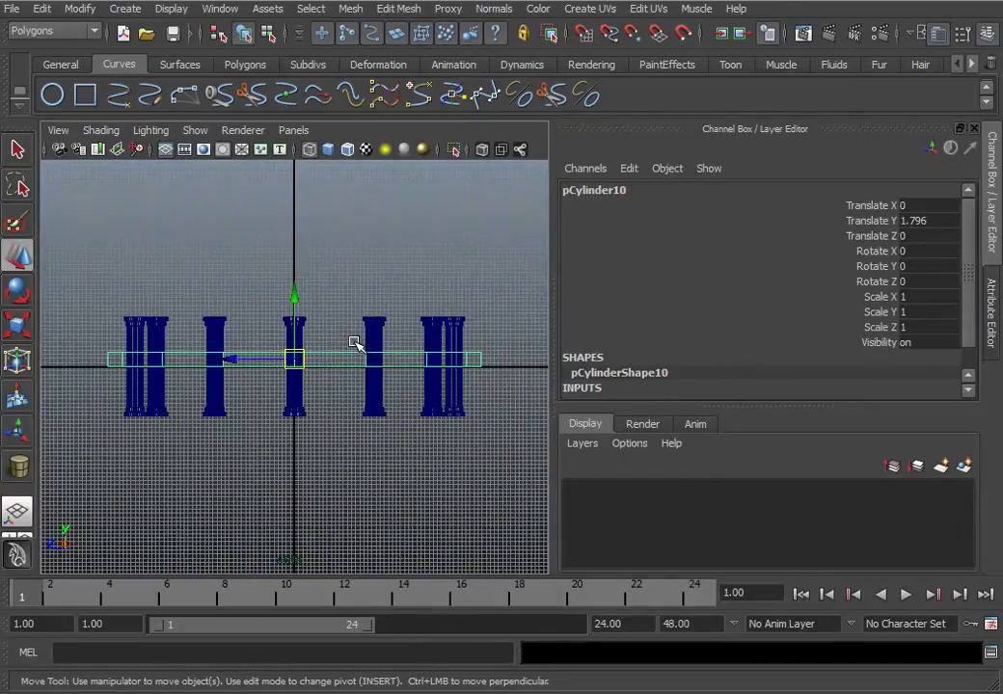
scroll(298, 359, up, 1)
scroll(299, 369, down, 1)
key(r)
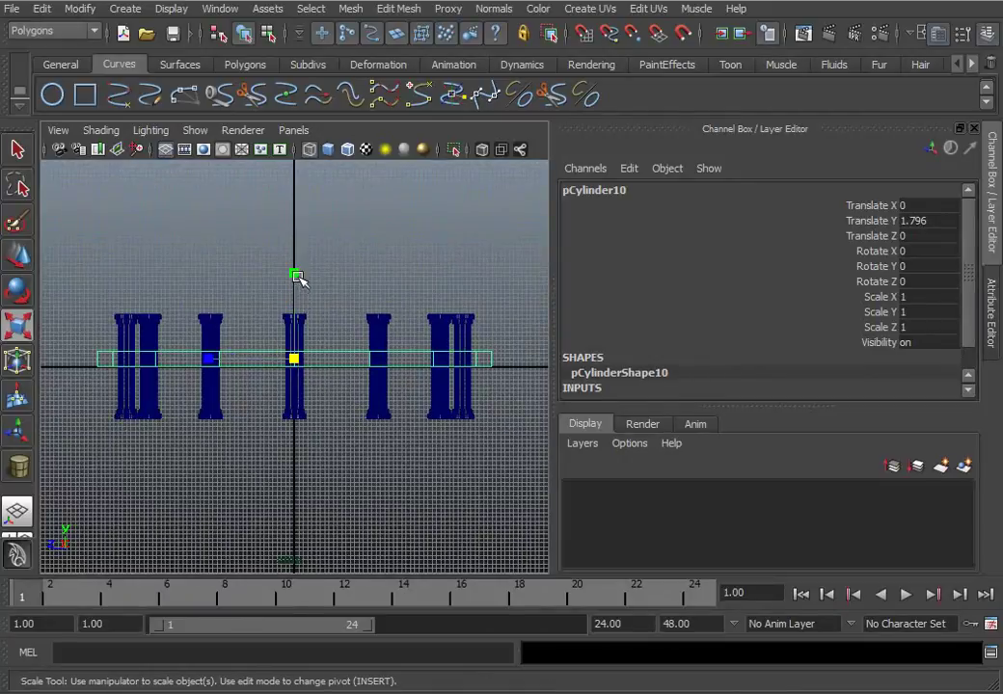
mouse_move(293, 273)
mouse_down()
mouse_move(299, 337)
mouse_move(303, 256)
mouse_up()
key(w)
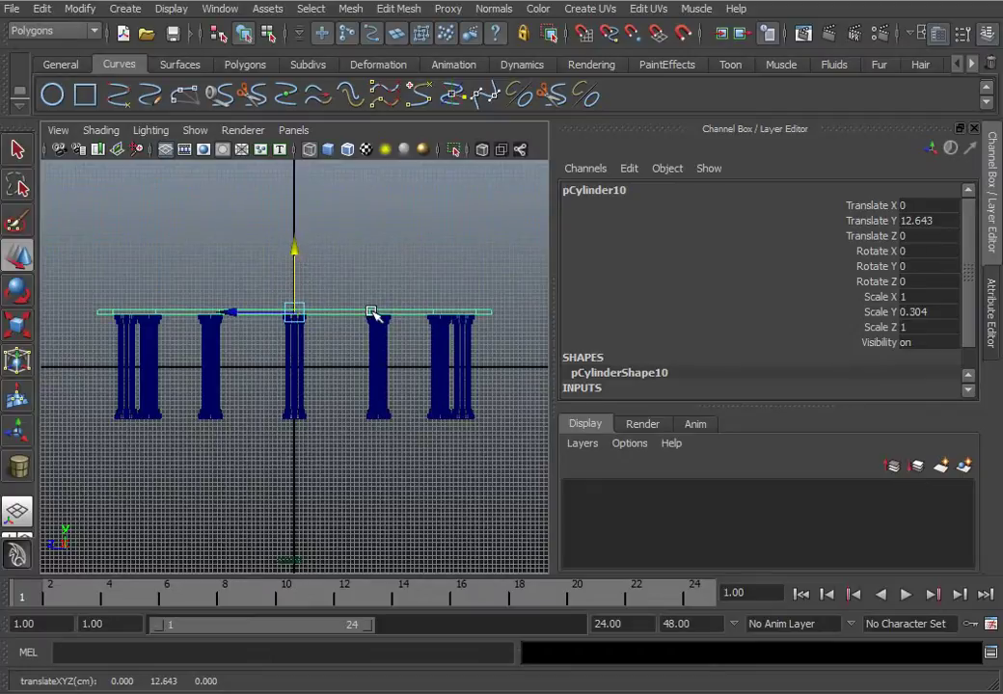
Increase the roof disc's Subdivisions Axis for a rounder rim and inspect it in perspective.
scroll(588, 387, down, 1)
click(578, 382)
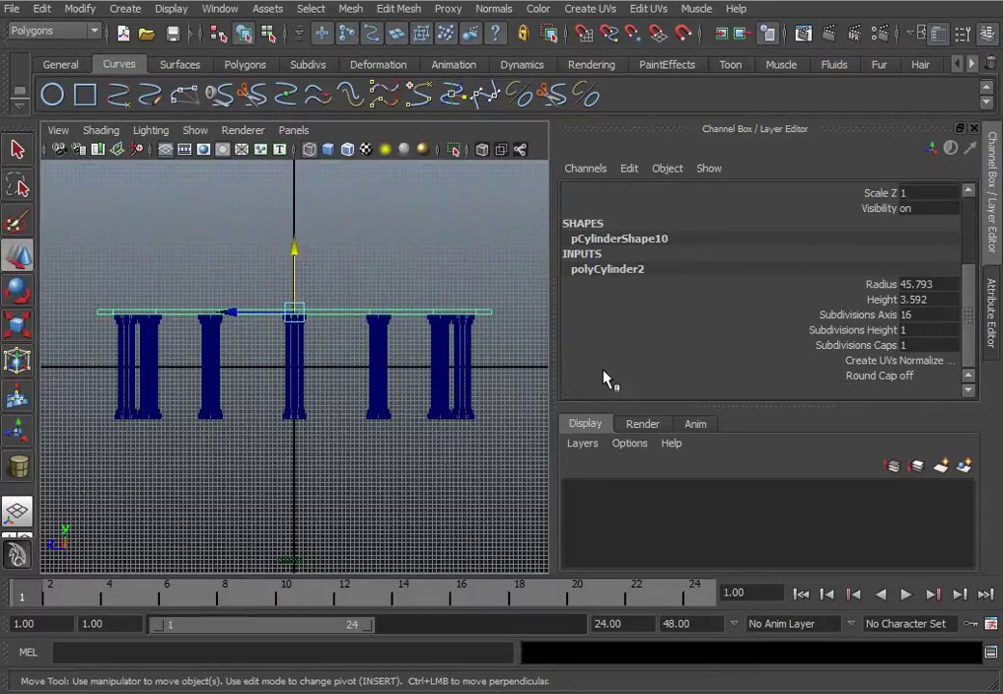
double_click(927, 315)
click(427, 259)
click(349, 313)
key(space)
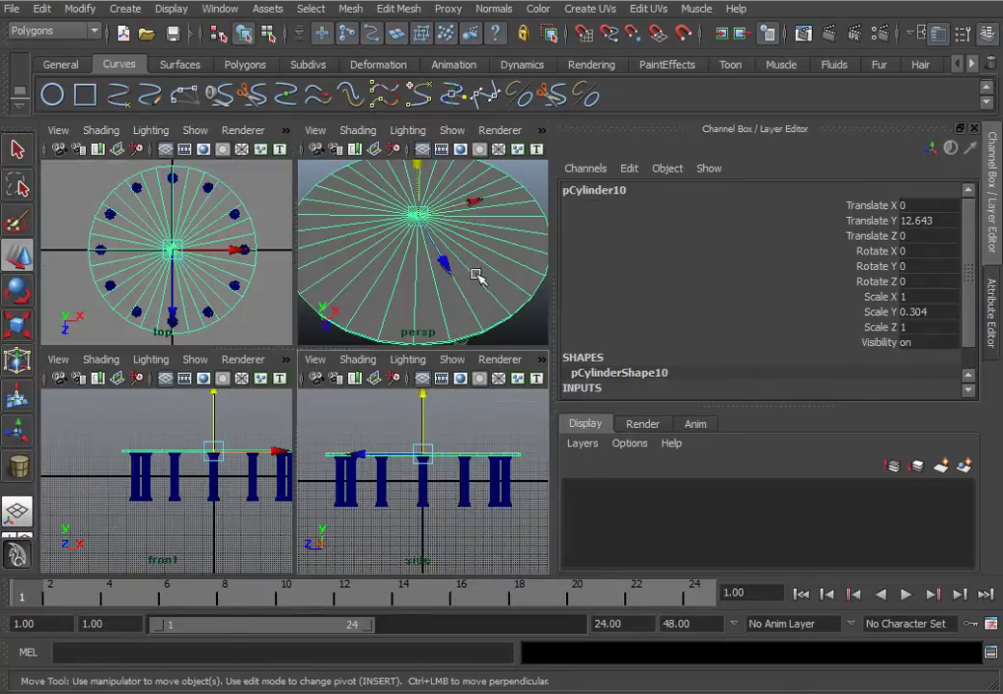
alt+drag(474, 273, 459, 212)
Duplicate the roof disc and move the copy up along Y to about 13.76, on top of the original.
key(space)
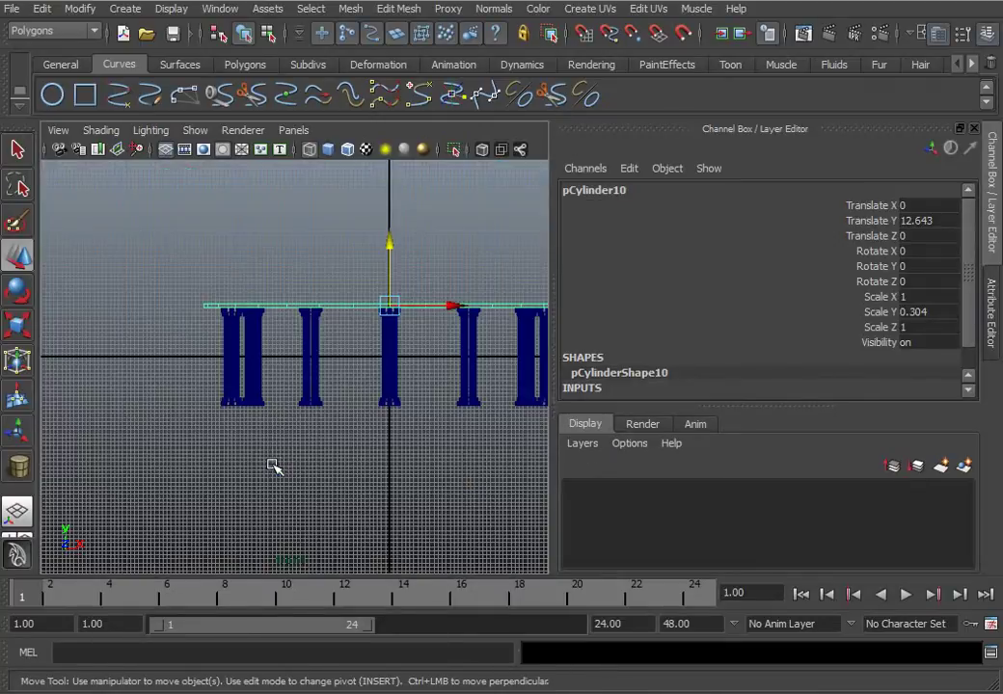
alt+middle_drag(398, 331, 265, 333)
scroll(265, 332, up, 2)
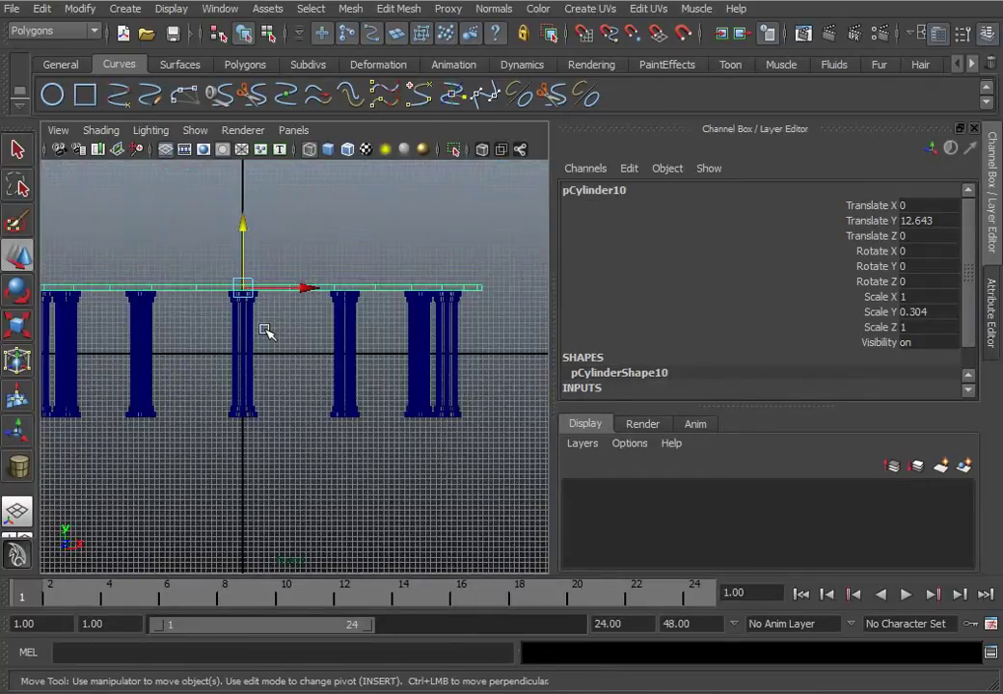
key(ctrl+d)
key(a)
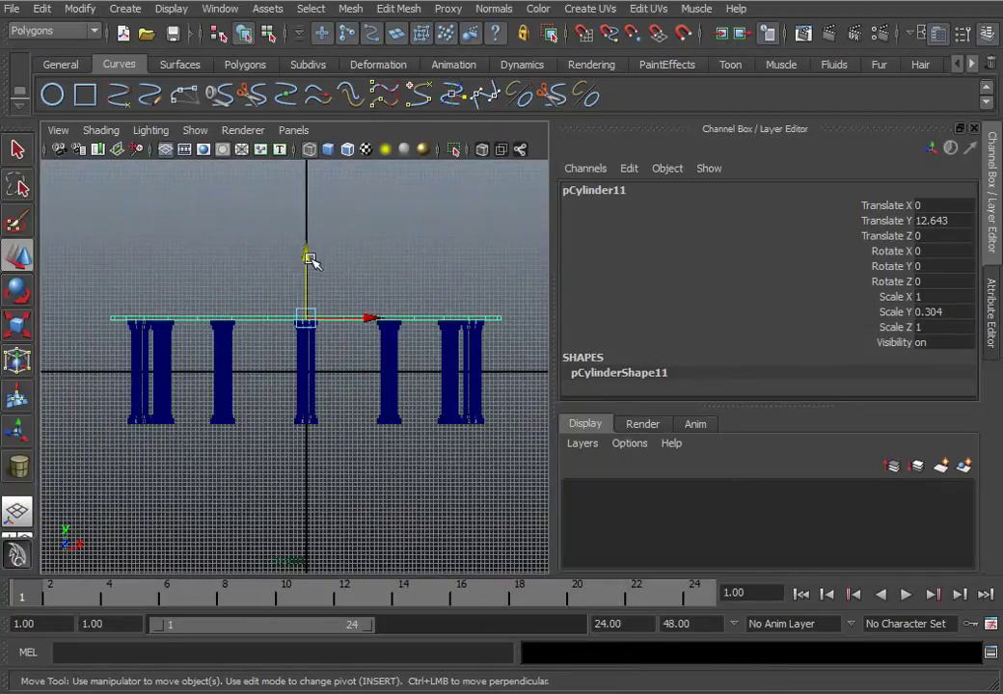
drag(306, 256, 310, 254)
scroll(313, 336, up, 5)
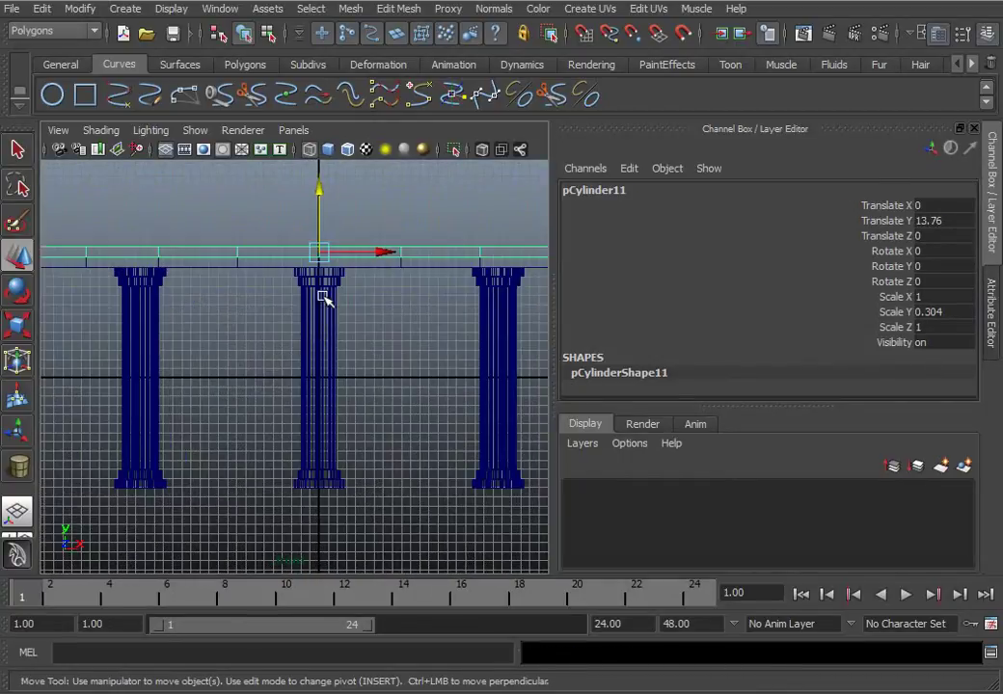
Scale the upper disc uniformly by about 1.029 so it slightly overhangs the lower disc.
key(r)
drag(320, 253, 342, 256)
scroll(296, 302, down, 4)
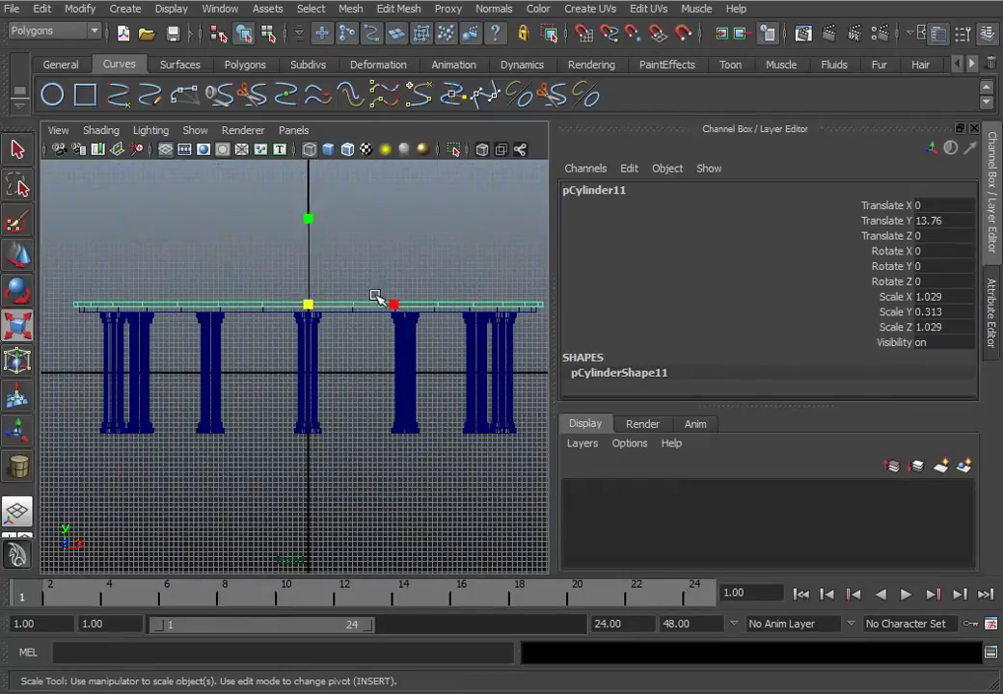
Parent the wider upper roof disc to the lower roof disc.
scroll(354, 335, up, 4)
shift+click(385, 254)
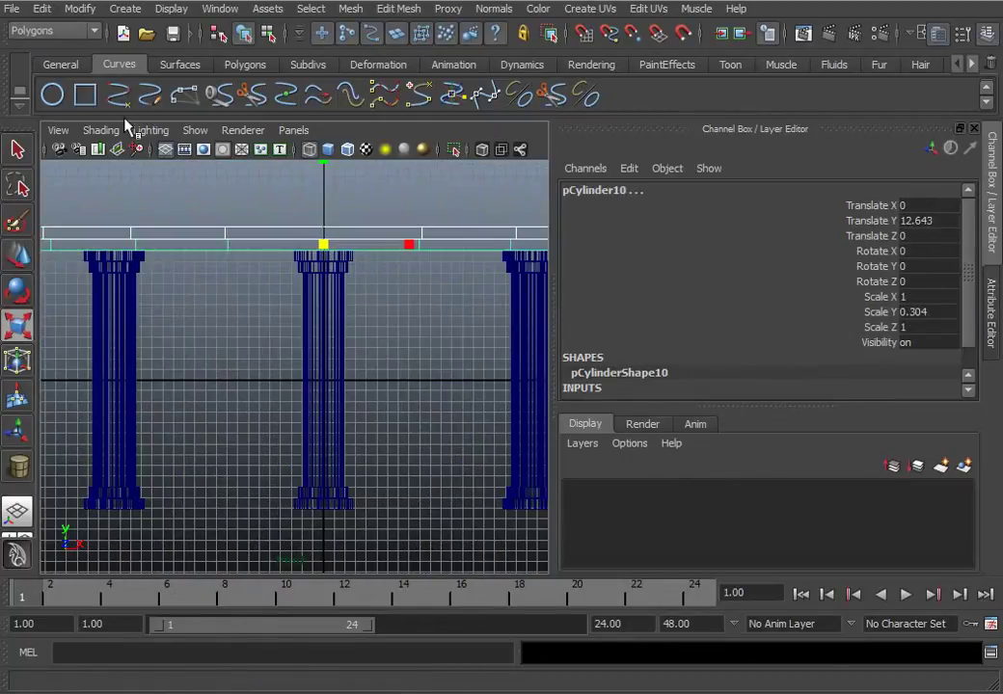
click(43, 9)
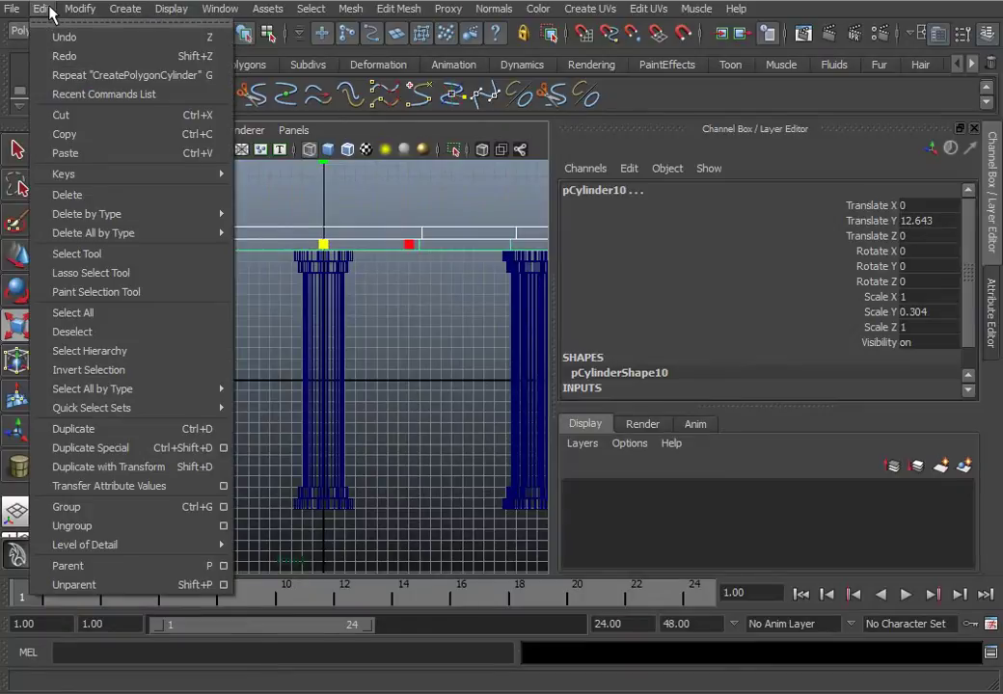
click(142, 572)
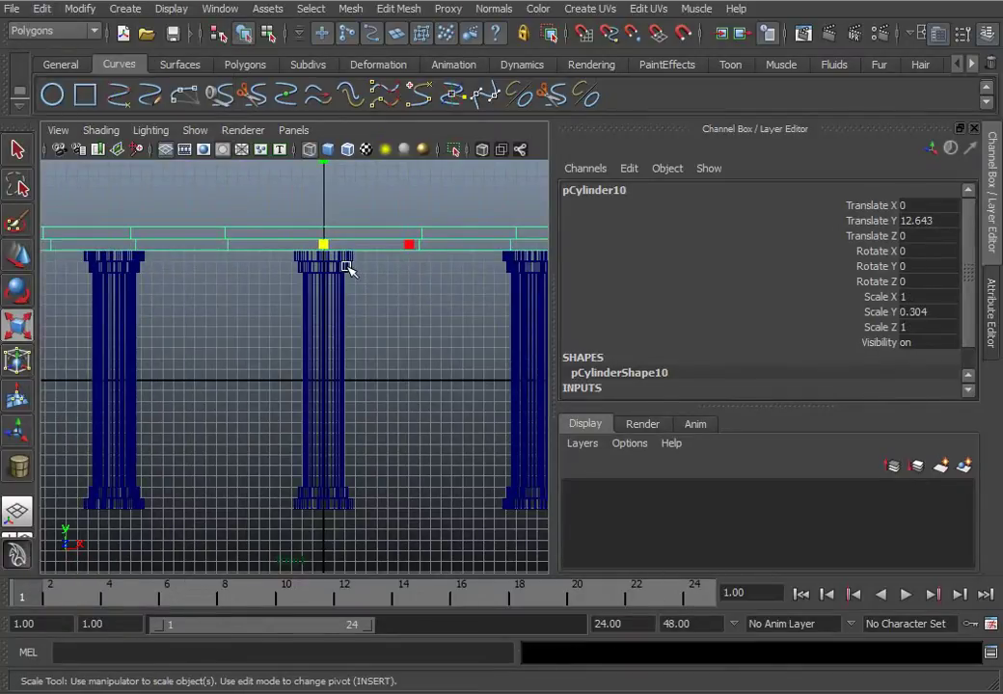
Duplicate the pair of roof discs and flip the copy vertically by setting its Scale Y to -0.304.
key(ctrl+d)
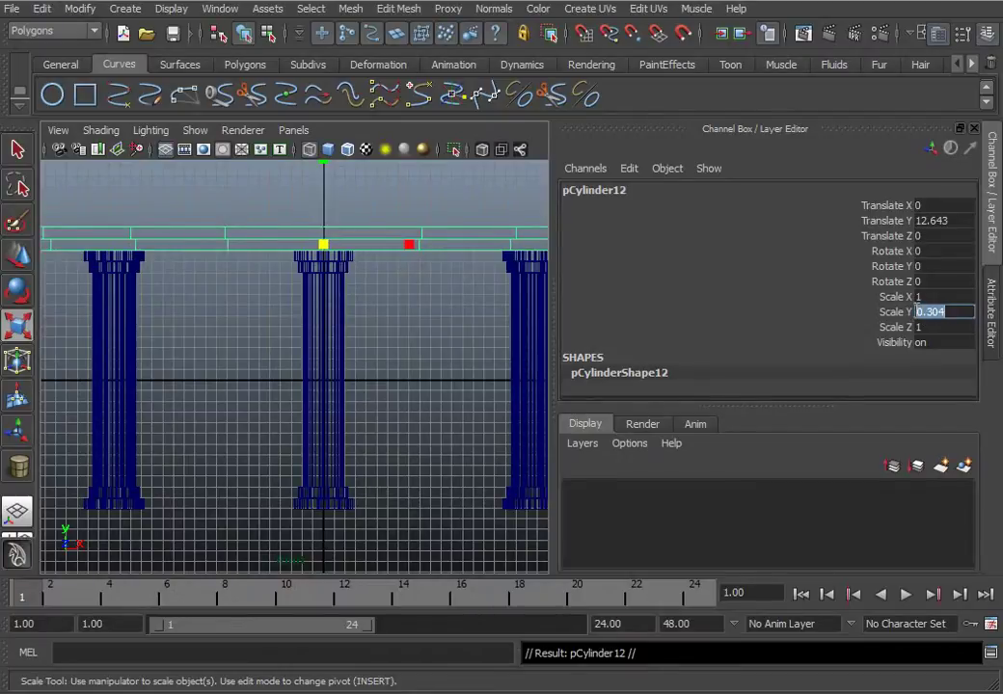
click(916, 312)
key(Return)
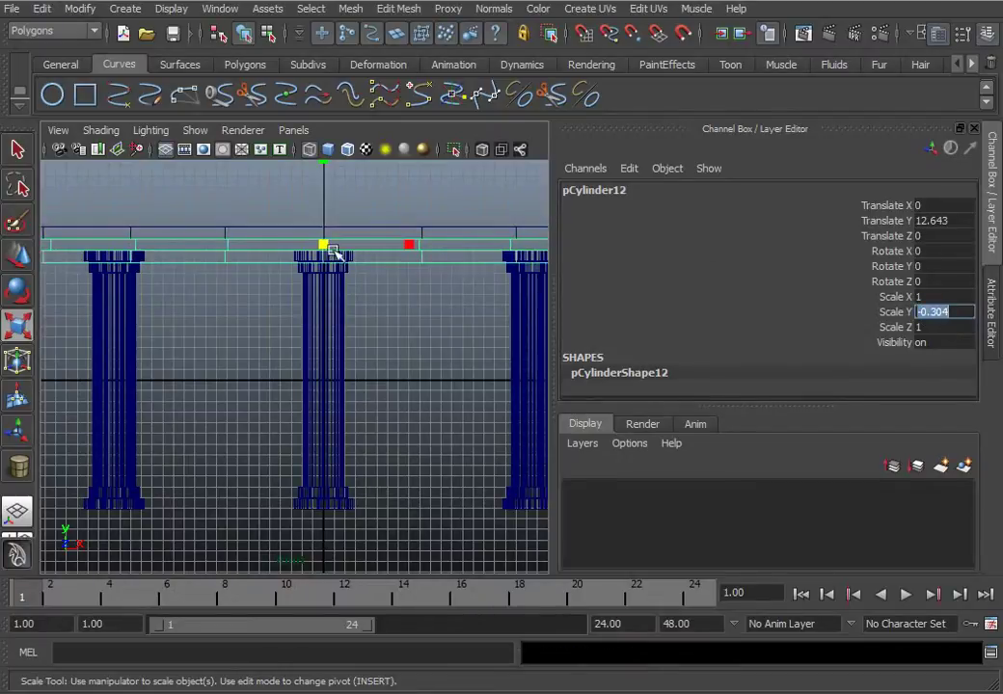
Move the flipped disc pair down along Y to about -12.78, directly beneath the column bases as a floor.
scroll(327, 265, down, 3)
alt+middle_drag(292, 309, 360, 308)
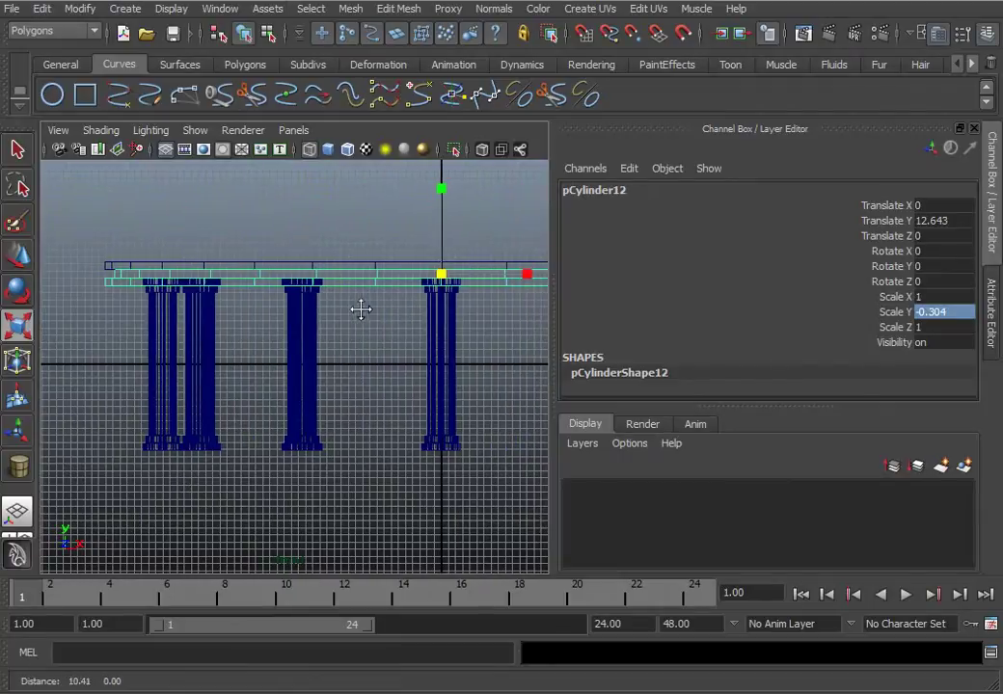
key(w)
drag(441, 237, 470, 396)
alt+middle_drag(471, 396, 311, 361)
scroll(324, 370, up, 5)
scroll(330, 378, down, 3)
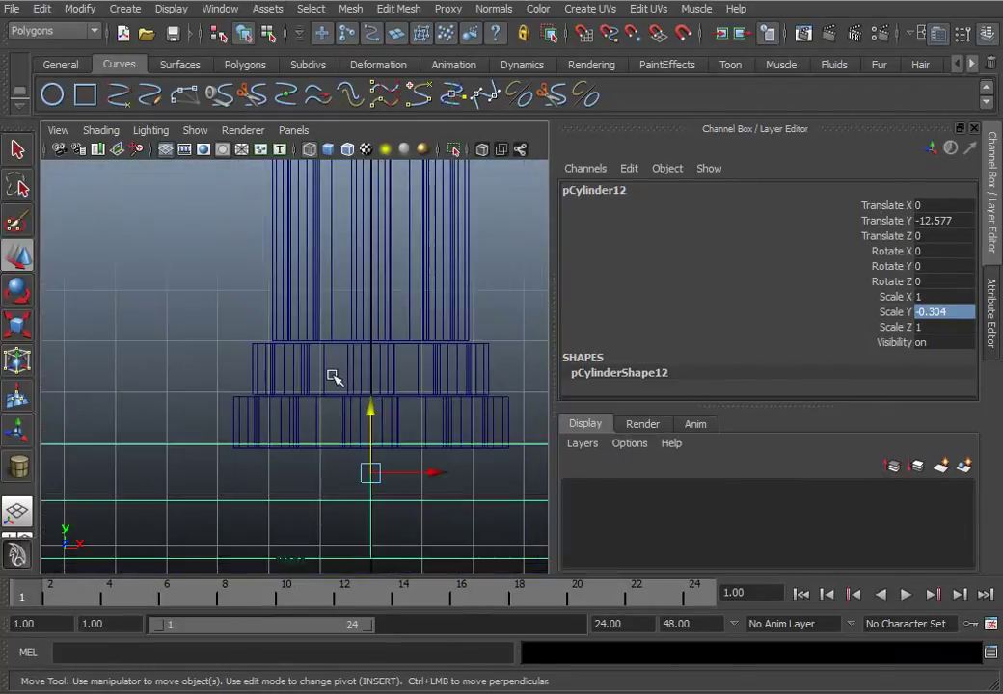
drag(327, 345, 324, 347)
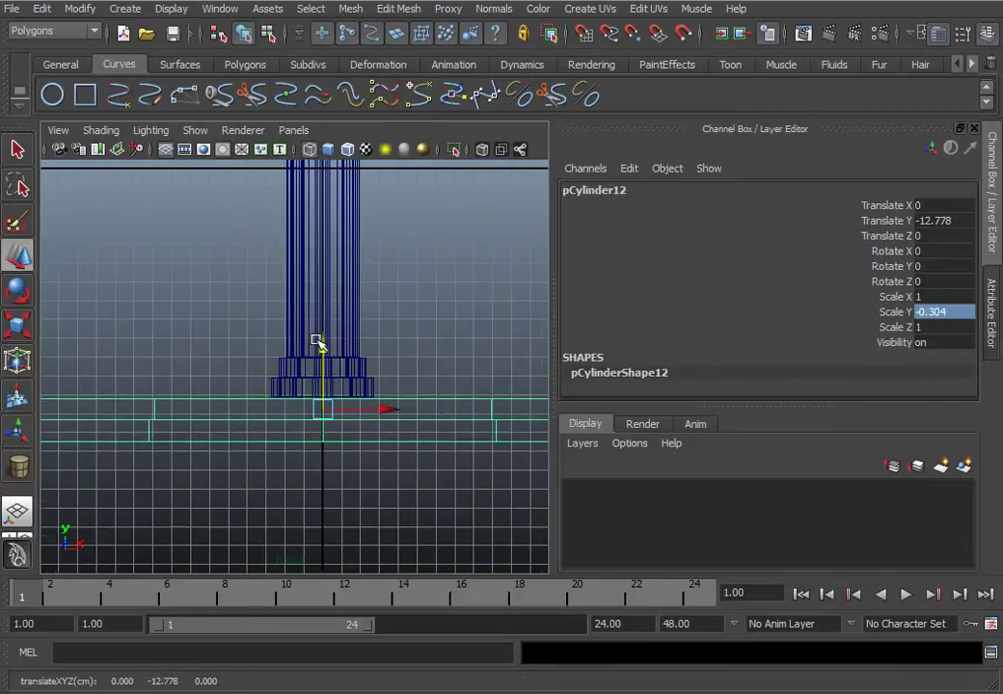
Examine how the floor discs fit beneath the ring of columns, from the front and in perspective.
scroll(324, 347, down, 4)
alt+middle_drag(336, 336, 464, 336)
scroll(365, 336, down, 5)
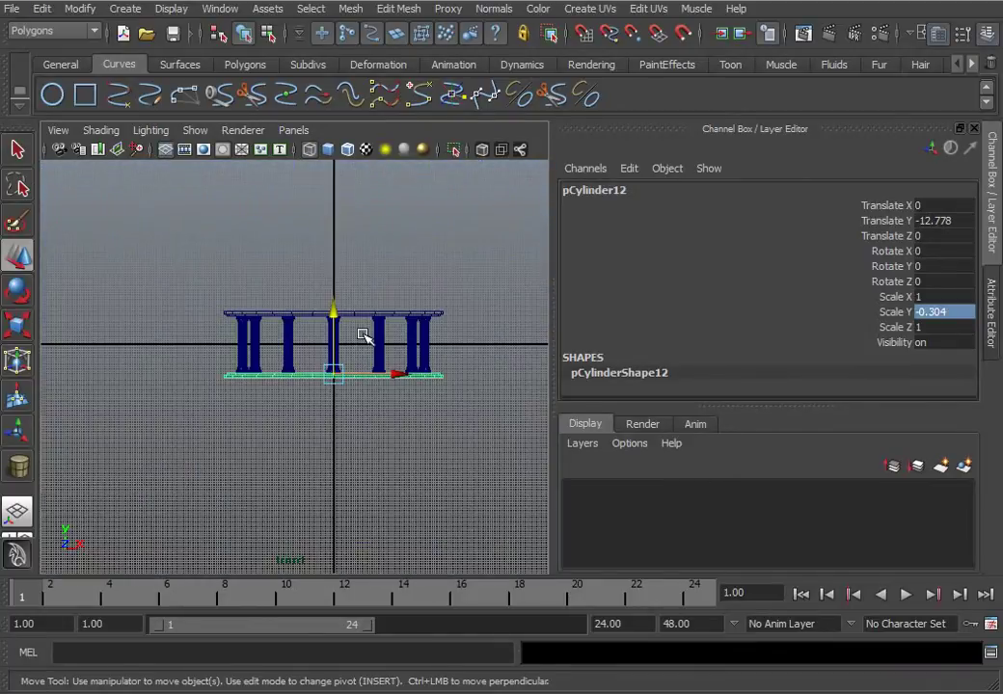
alt+middle_drag(364, 335, 347, 336)
scroll(349, 338, up, 3)
scroll(349, 337, up, 2)
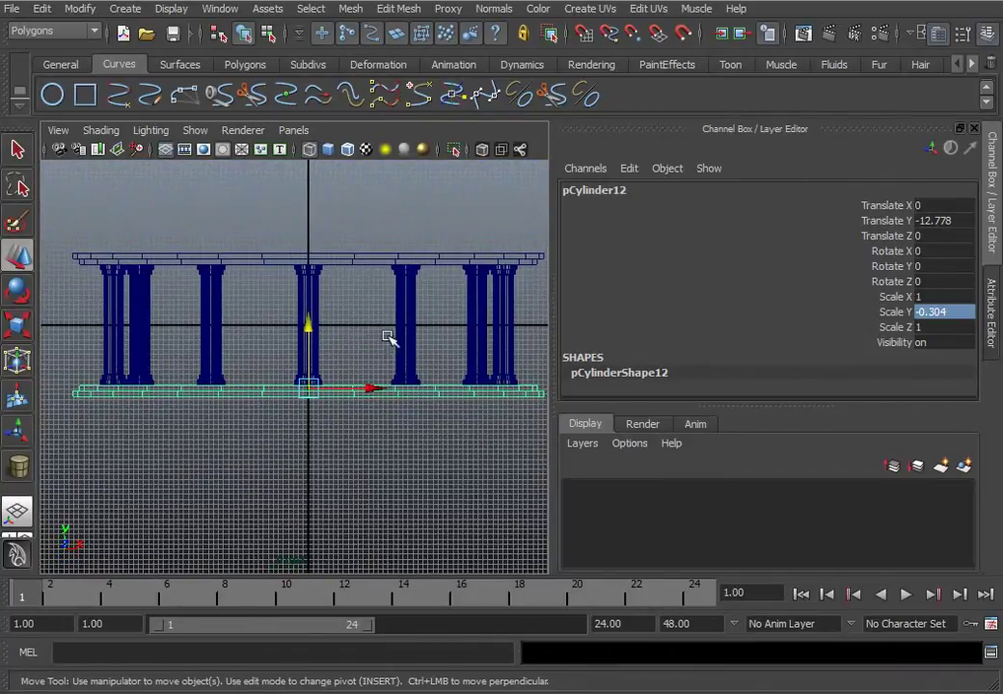
key(space)
key(space)
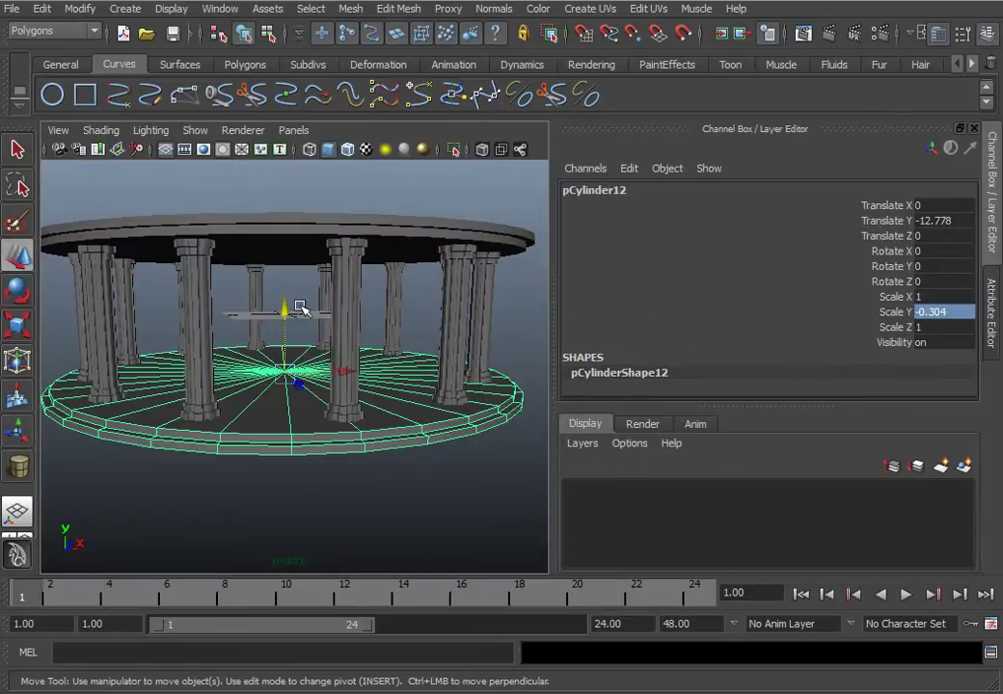
alt+drag(255, 300, 372, 338)
Set up the Polygon Sphere tool with 32 axis divisions and 32 height divisions.
key(space)
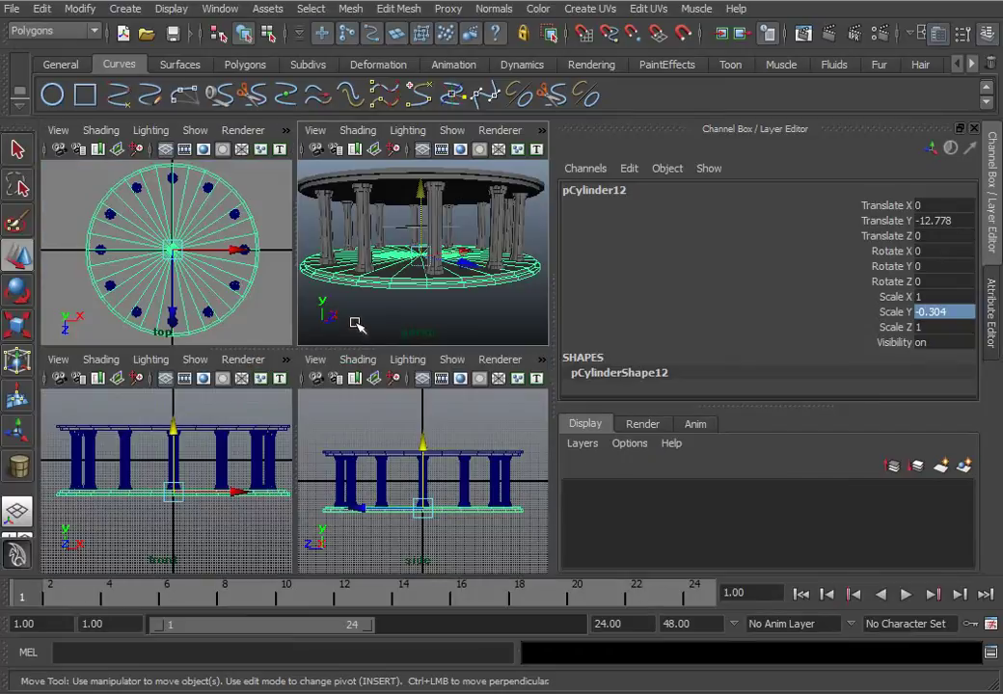
key(space)
alt+middle_drag(287, 320, 294, 398)
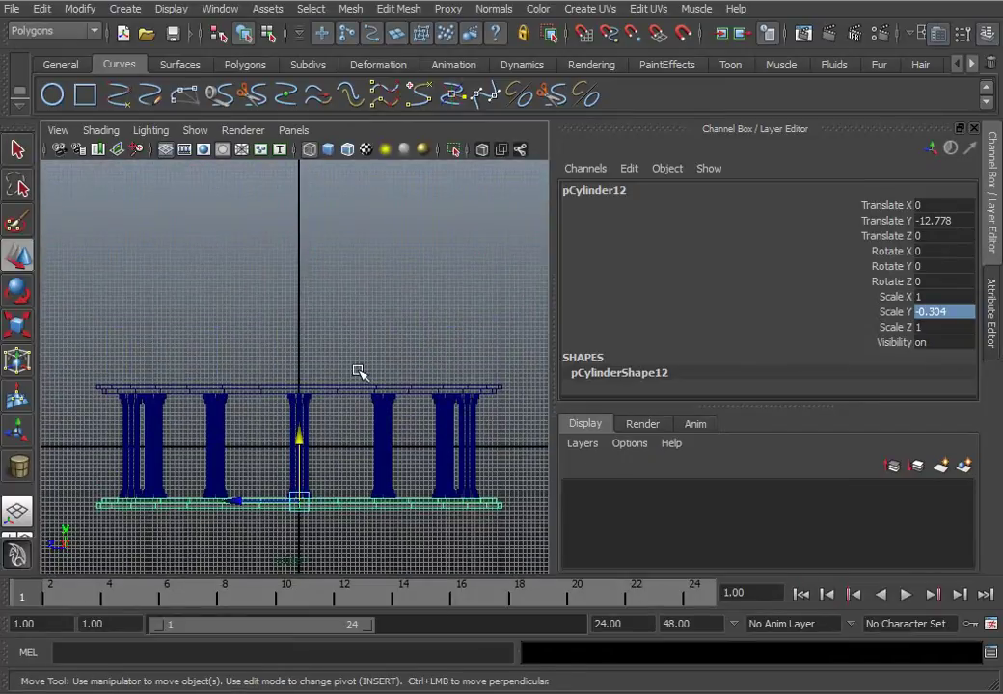
click(124, 8)
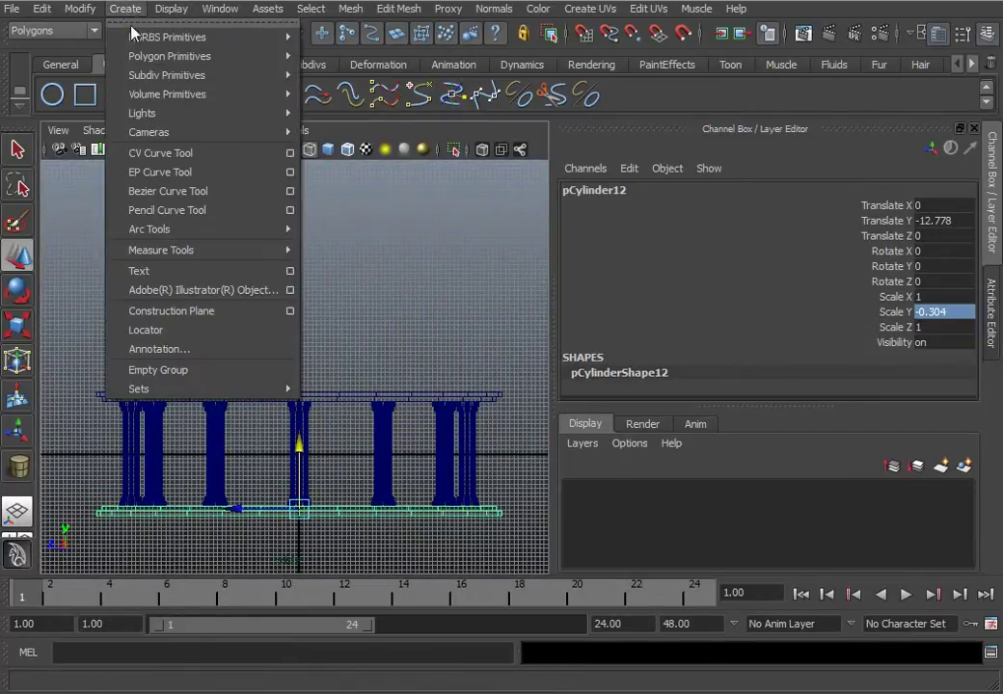
mouse_move(169, 56)
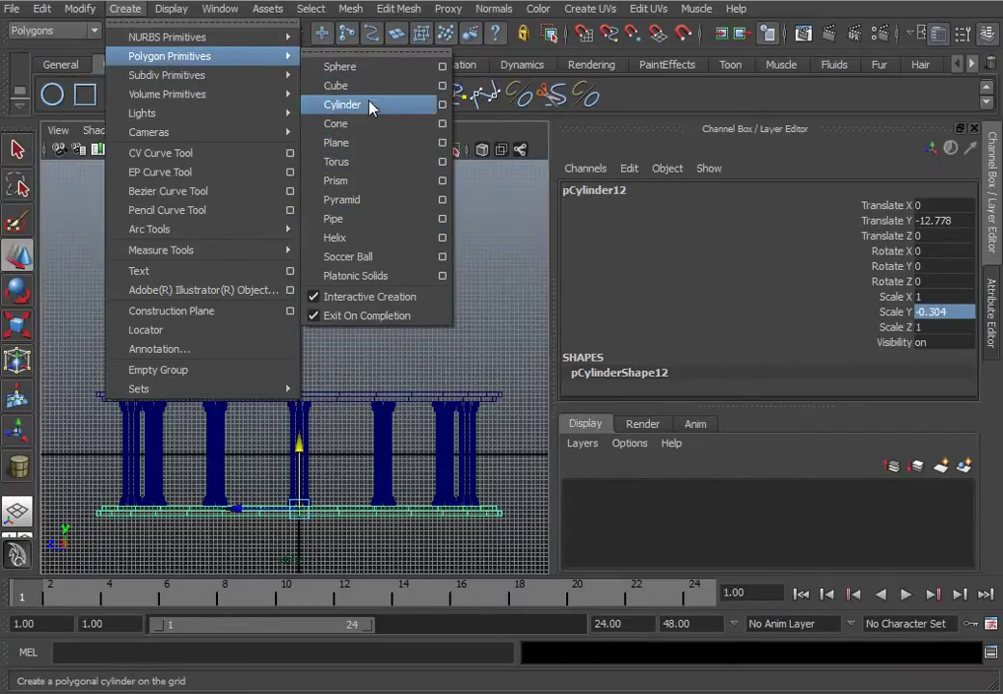
click(441, 65)
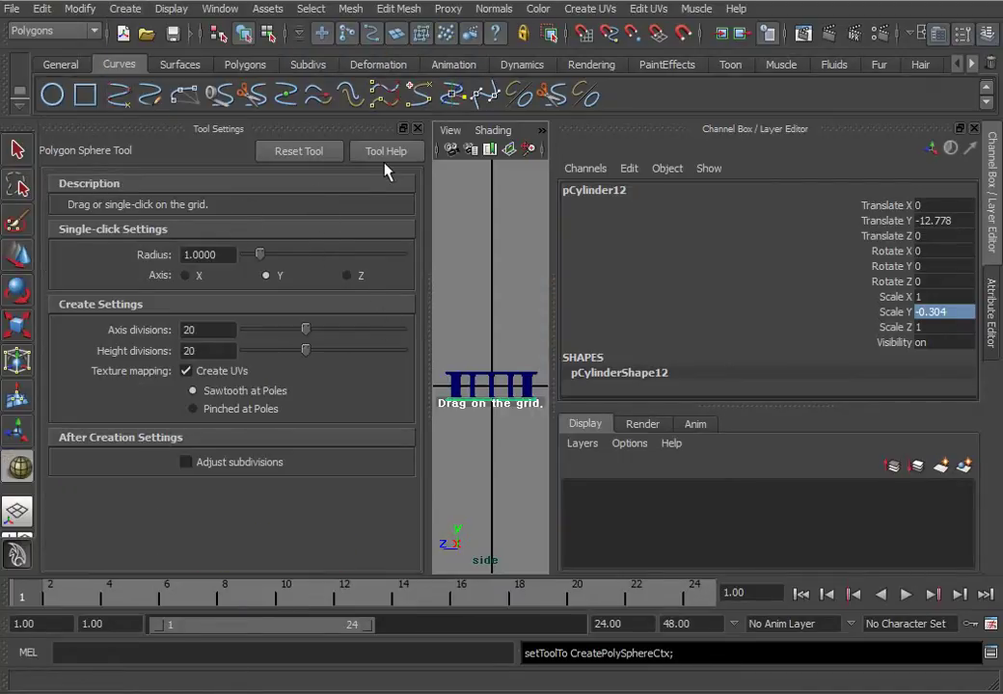
drag(197, 331, 135, 330)
text(32)
key(Tab)
text(32)
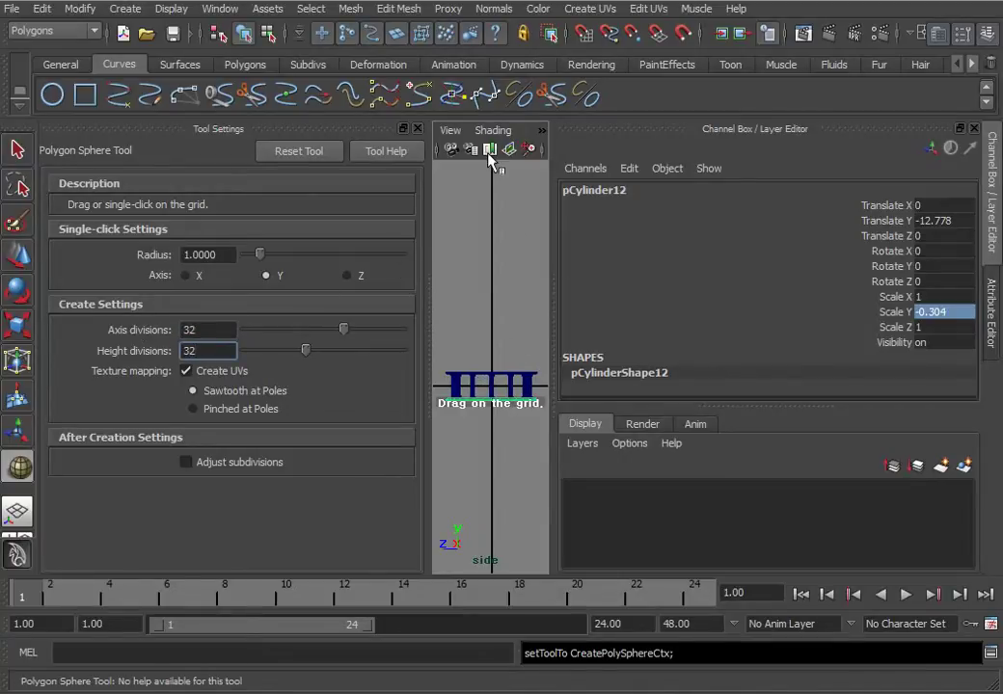
click(417, 128)
Draw a polygon sphere in the top view, snapped to the grid centre and reaching almost to the disc rim.
key(space)
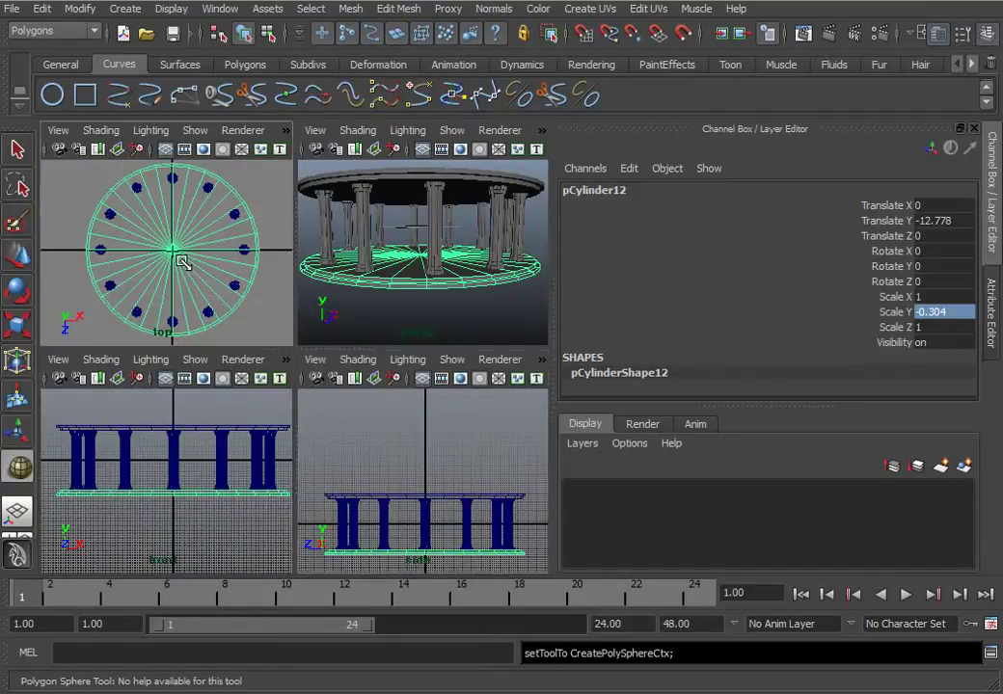
key(space)
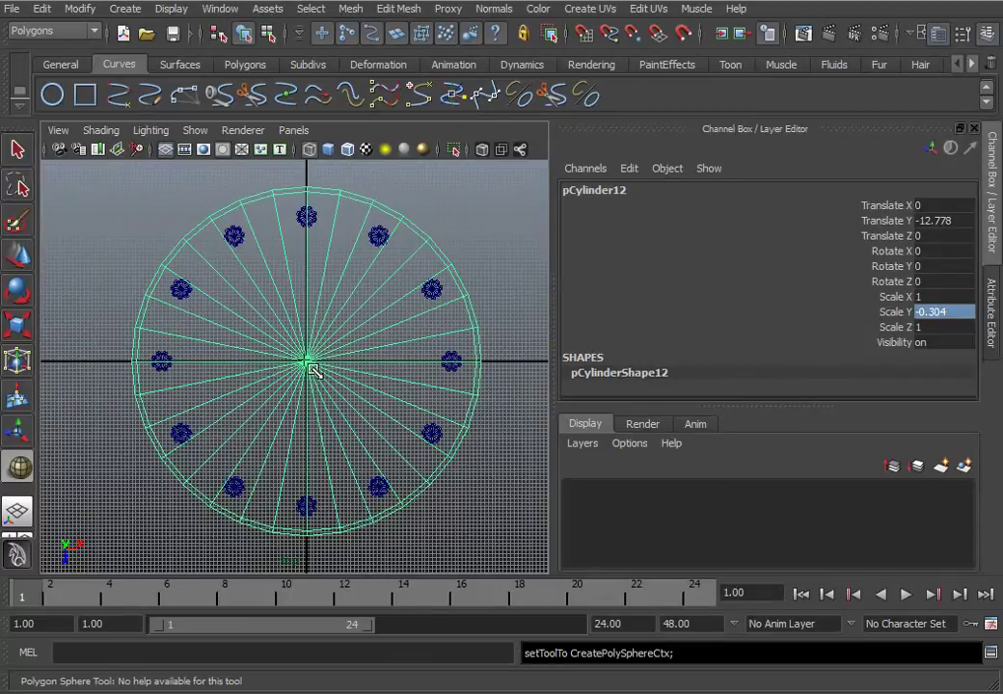
key(x)
drag(308, 365, 478, 433)
Raise the sphere along Y to about 24.13 in the side view.
key(space)
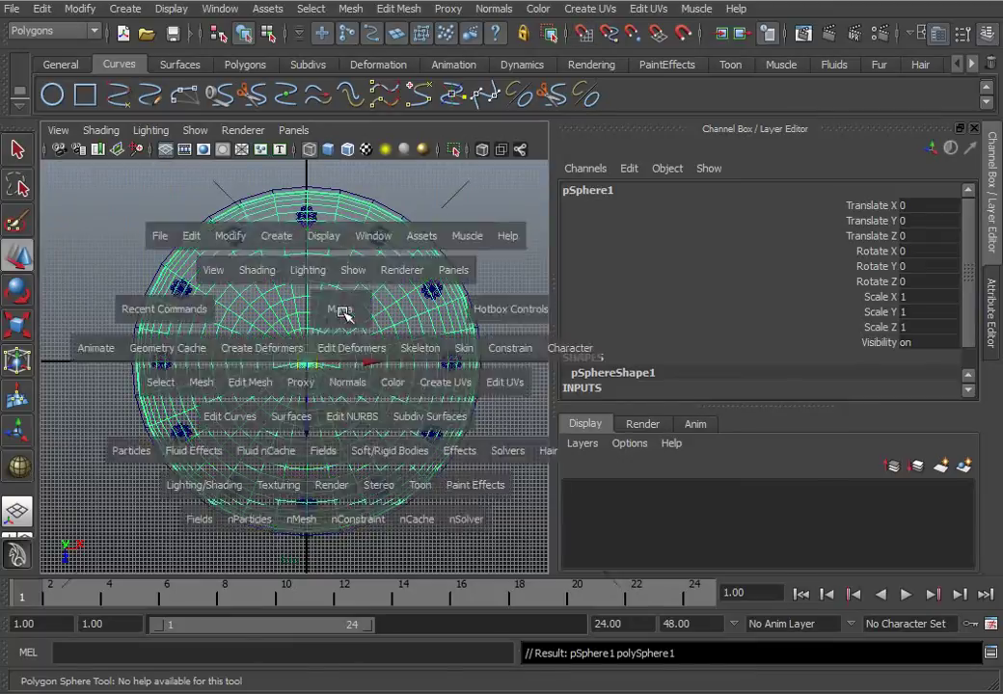
key(space)
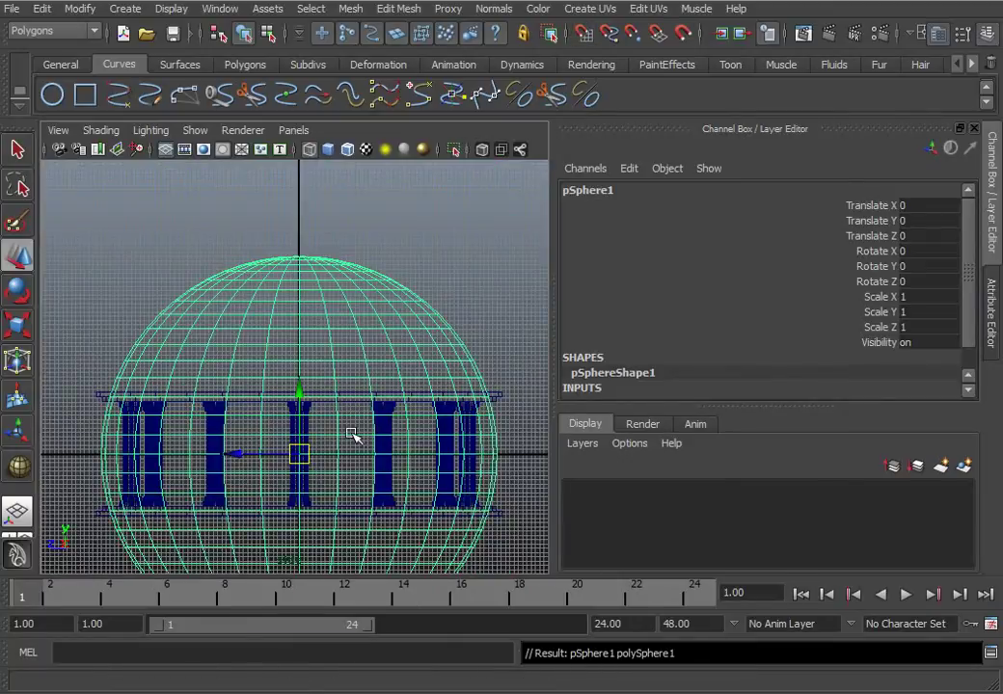
alt+middle_drag(354, 432, 317, 264)
drag(303, 262, 302, 160)
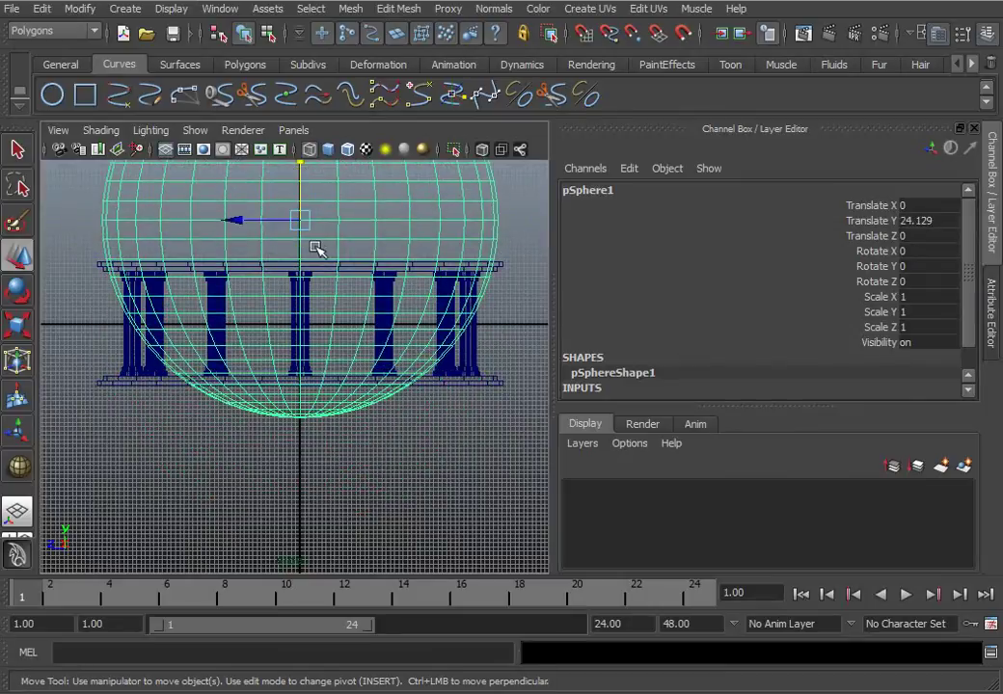
alt+middle_drag(318, 248, 318, 320)
Select all faces of the sphere's lower half and delete them, leaving a dome.
right_drag(412, 280, 411, 329)
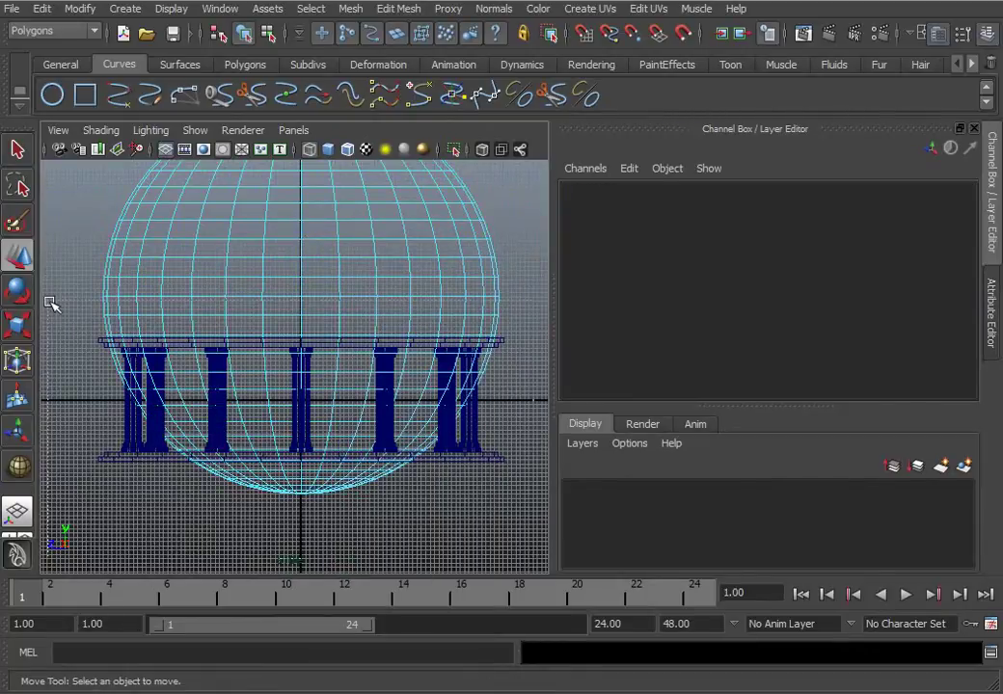
drag(49, 302, 49, 300)
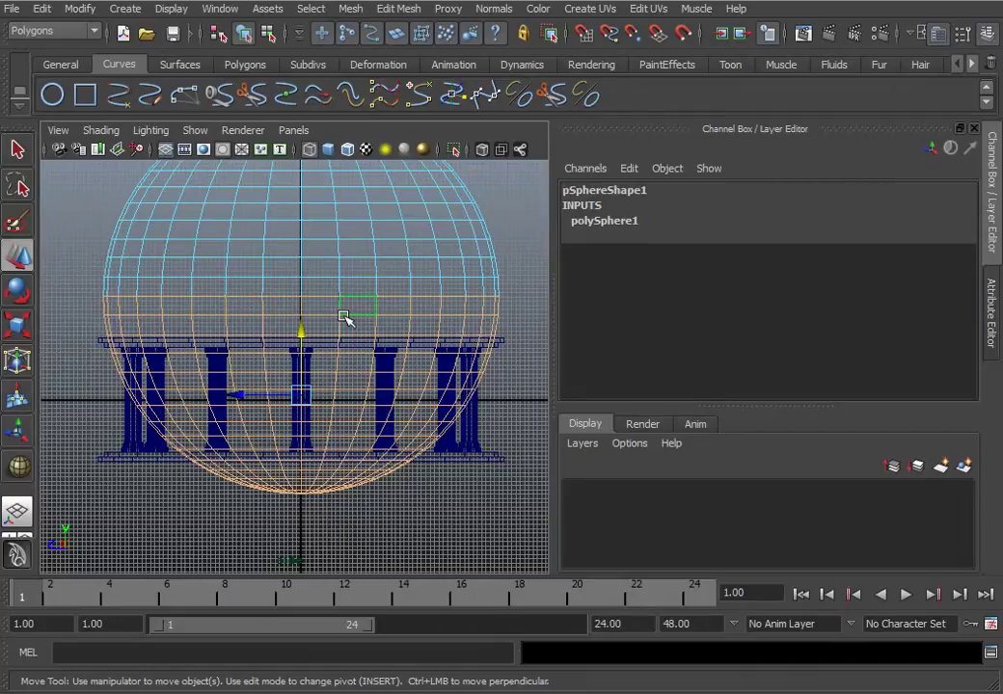
key(Delete)
Return to object selection and lower the dome along Y to about 14.64, onto the roof discs.
mouse_move(340, 266)
right_down()
mouse_move(359, 252)
mouse_move(354, 266)
right_up()
click(352, 266)
scroll(344, 284, down, 2)
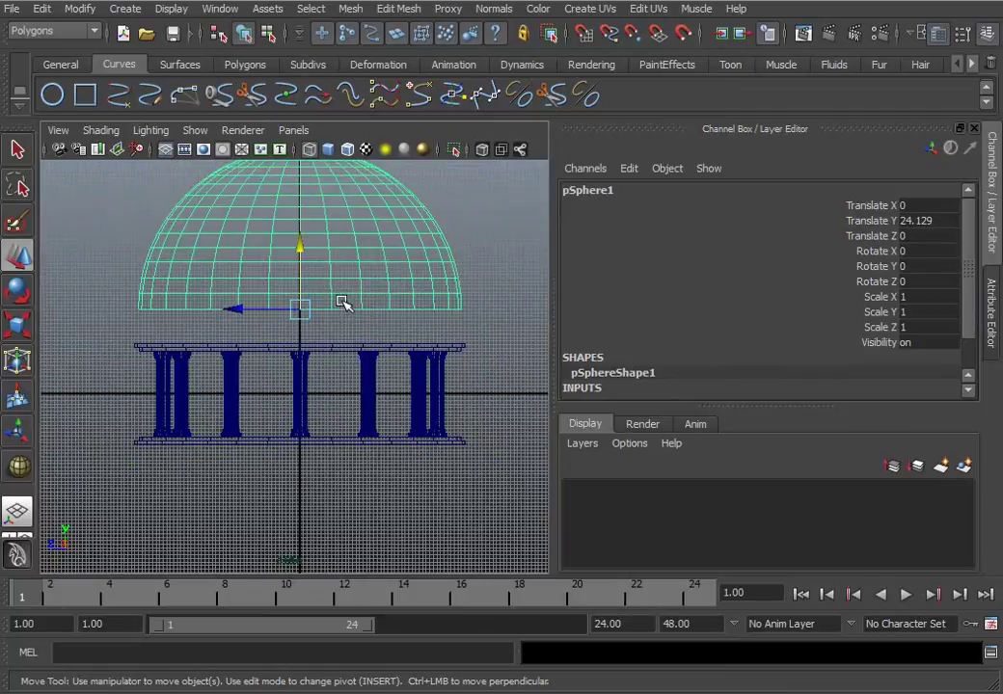
drag(307, 251, 307, 286)
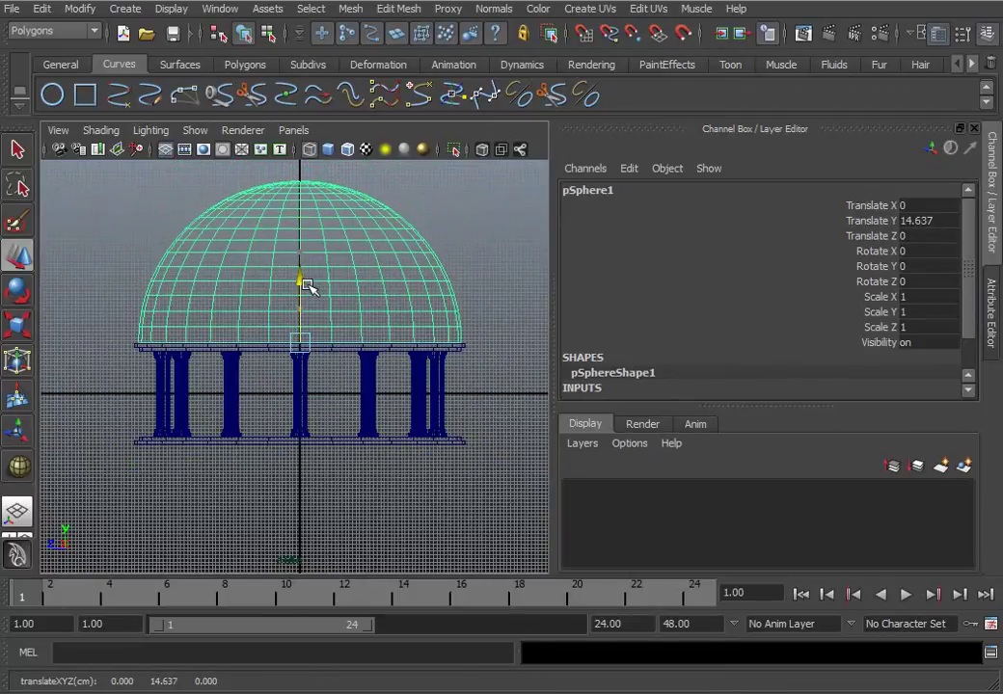
Flatten the dome by scaling it along Y to about 0.346 and inspect the temple in perspective.
key(r)
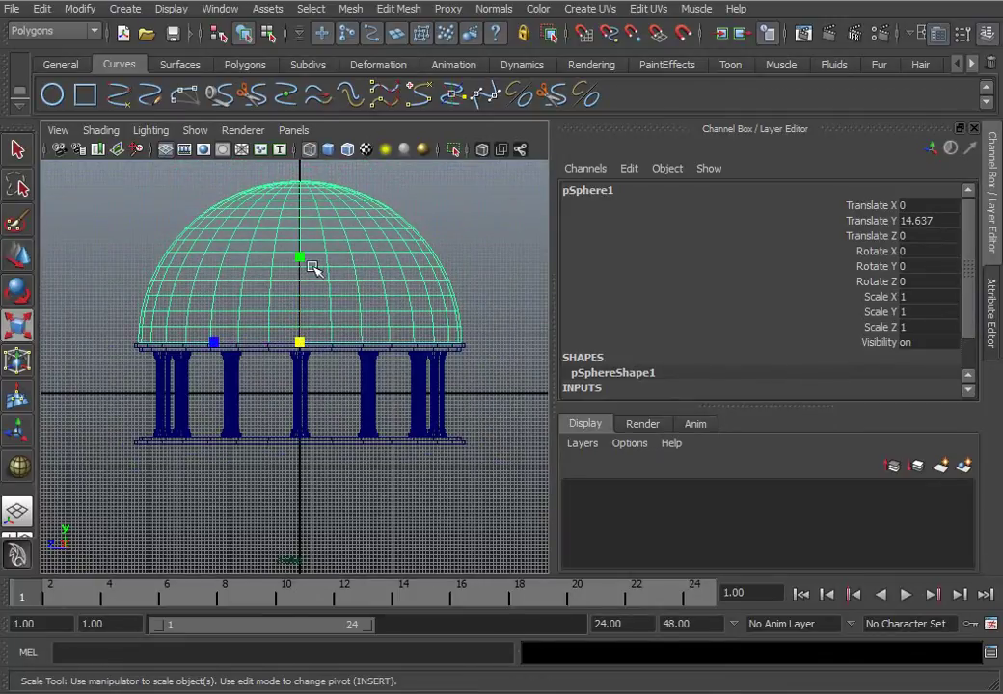
drag(300, 260, 307, 318)
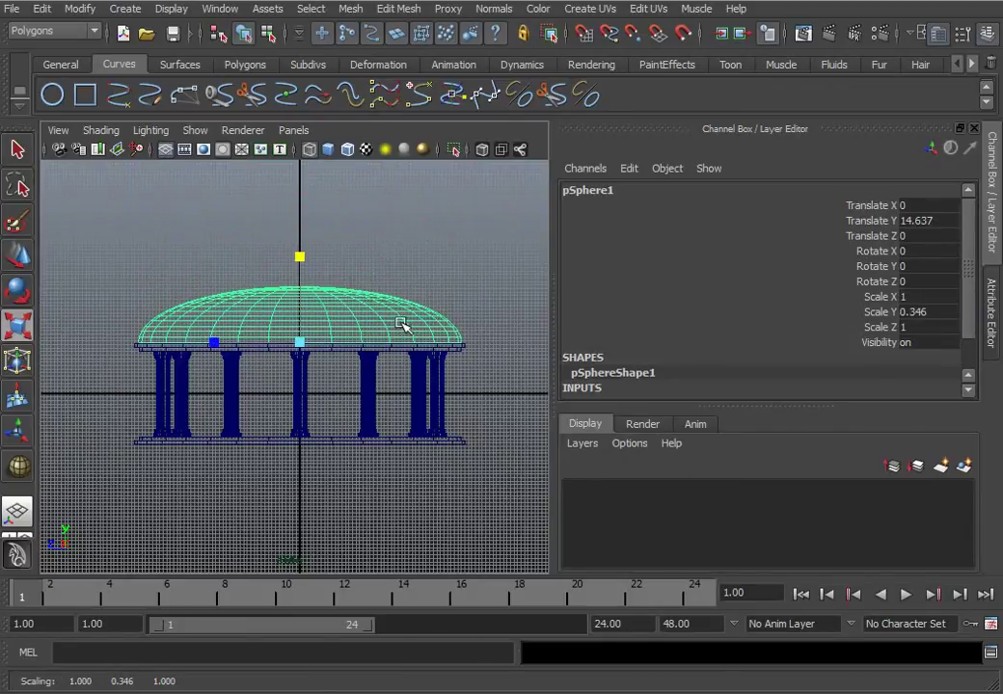
key(space)
key(space)
alt+drag(347, 279, 307, 322)
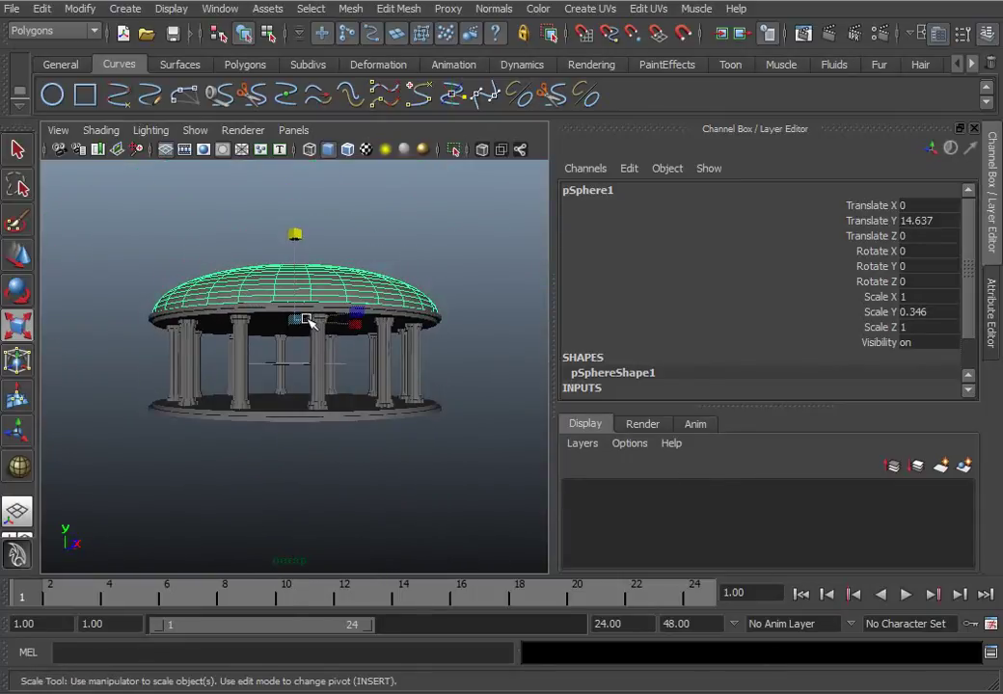